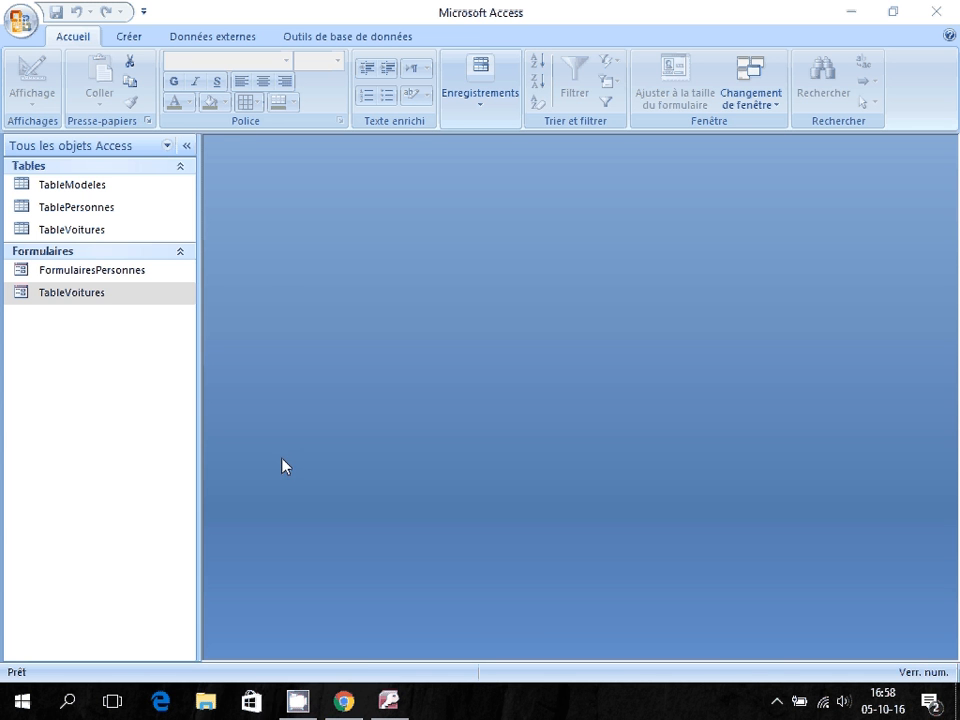
Open the FormulairesPersonnes and TableVoitures forms to compare them, and close the TableVoitures form again.
left_click(68, 275)
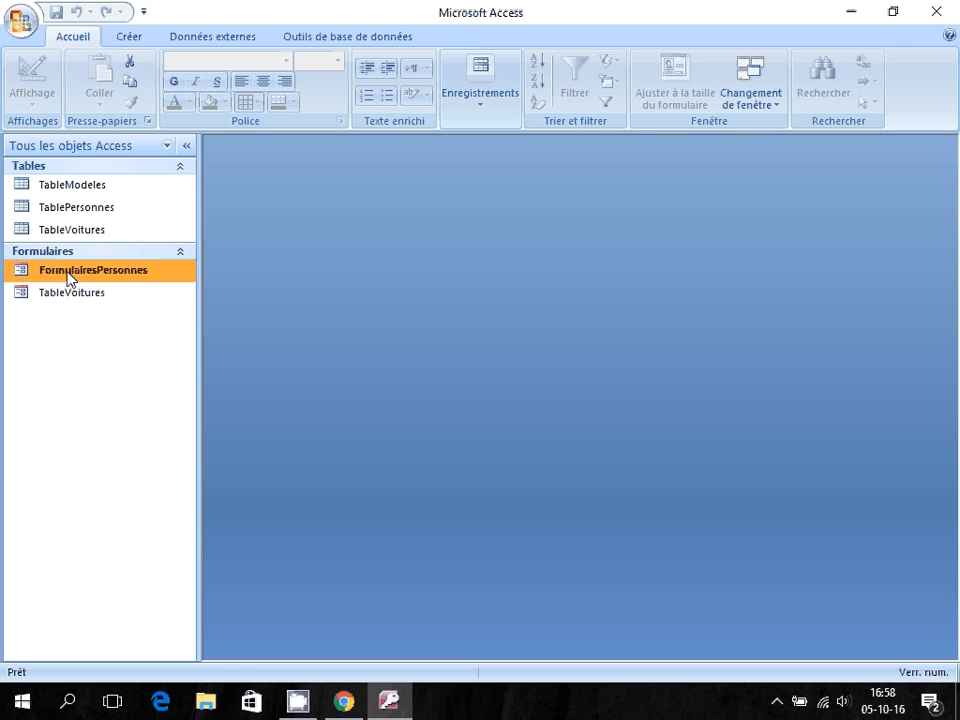
left_click(76, 295)
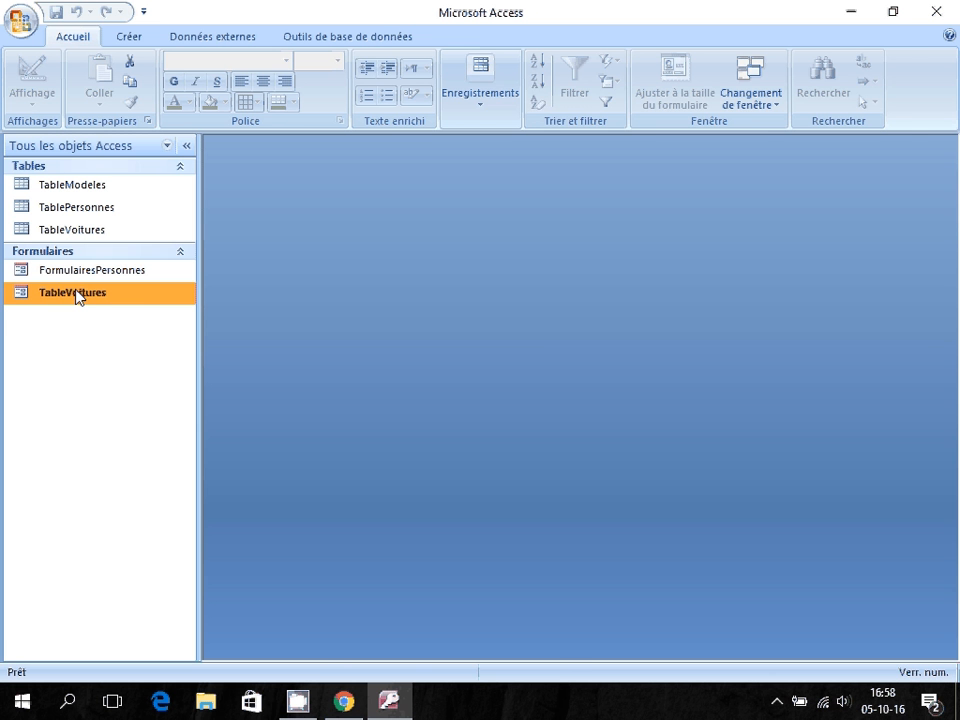
left_click(85, 276)
double_click(85, 276)
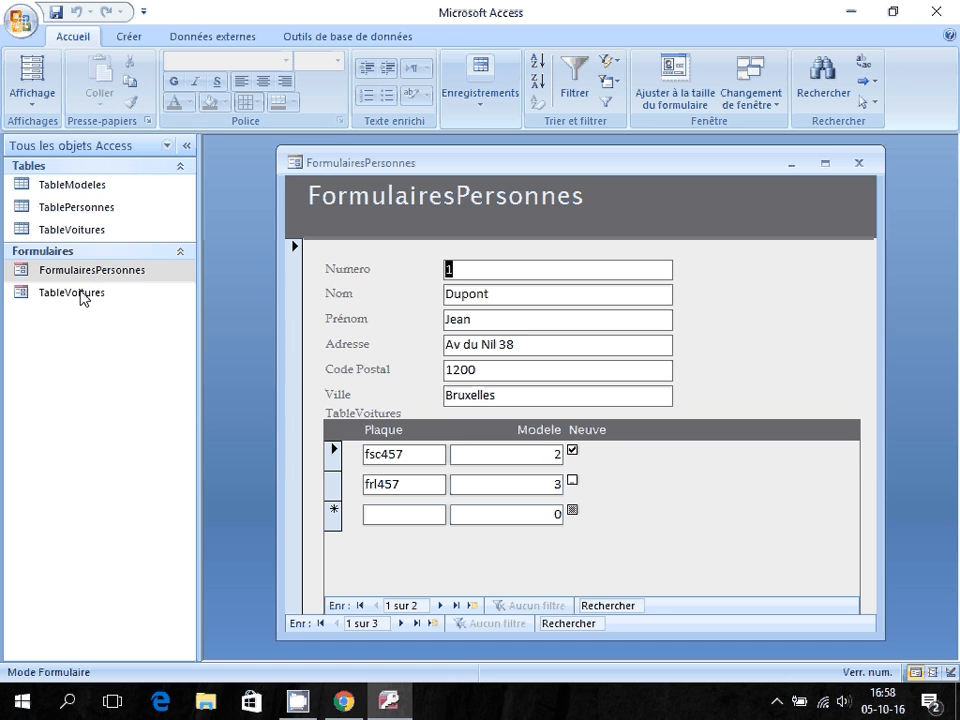
left_click(83, 297)
double_click(83, 294)
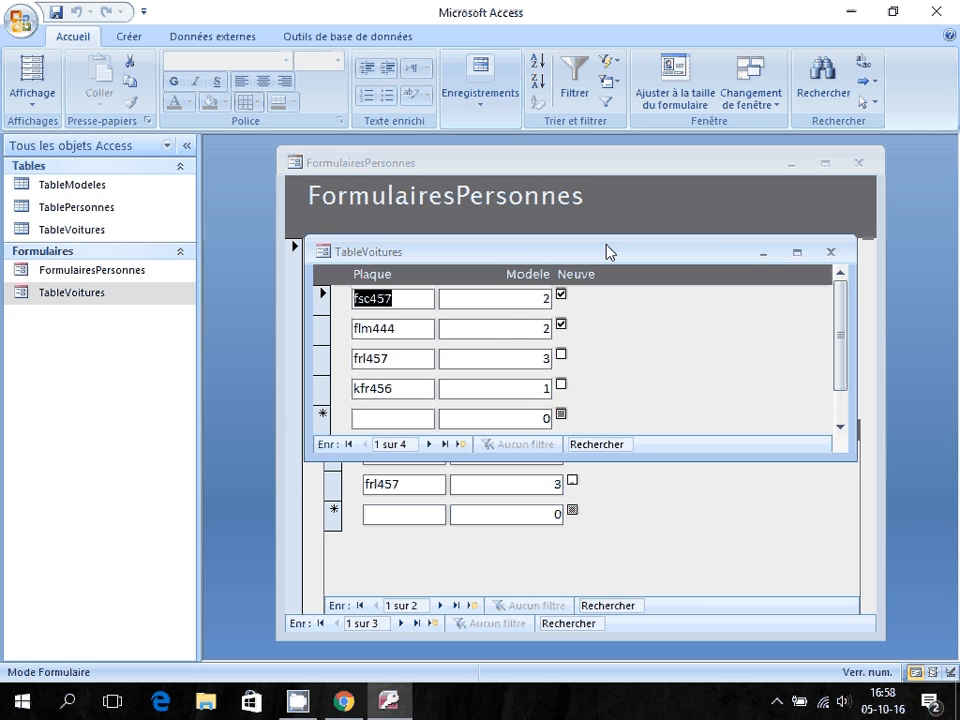
left_click_drag(609, 251, 427, 346)
left_click(85, 296)
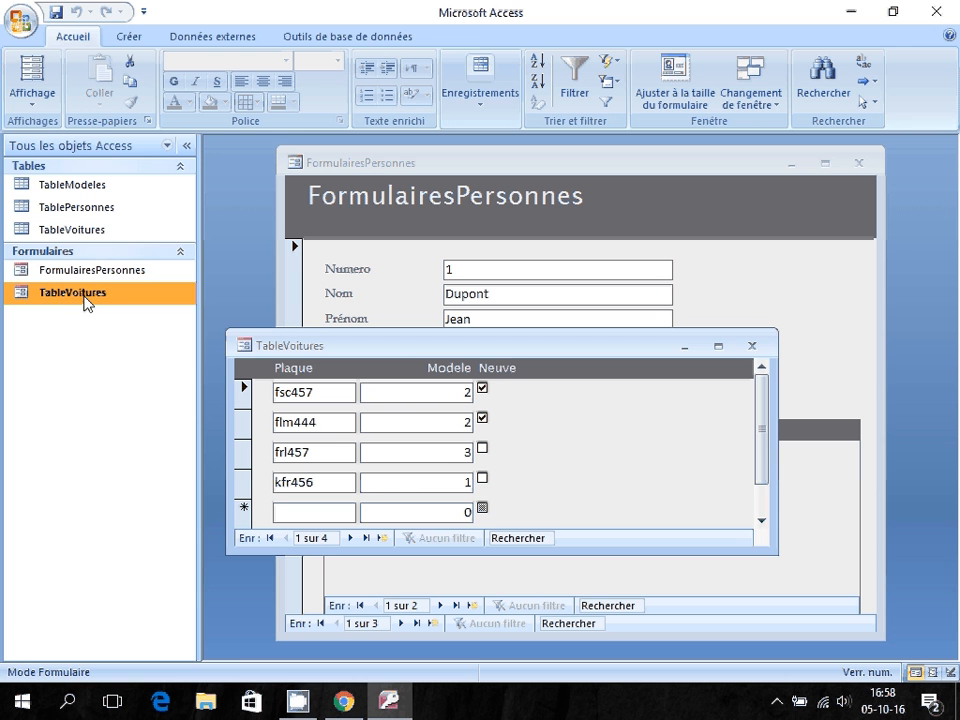
left_click(751, 347)
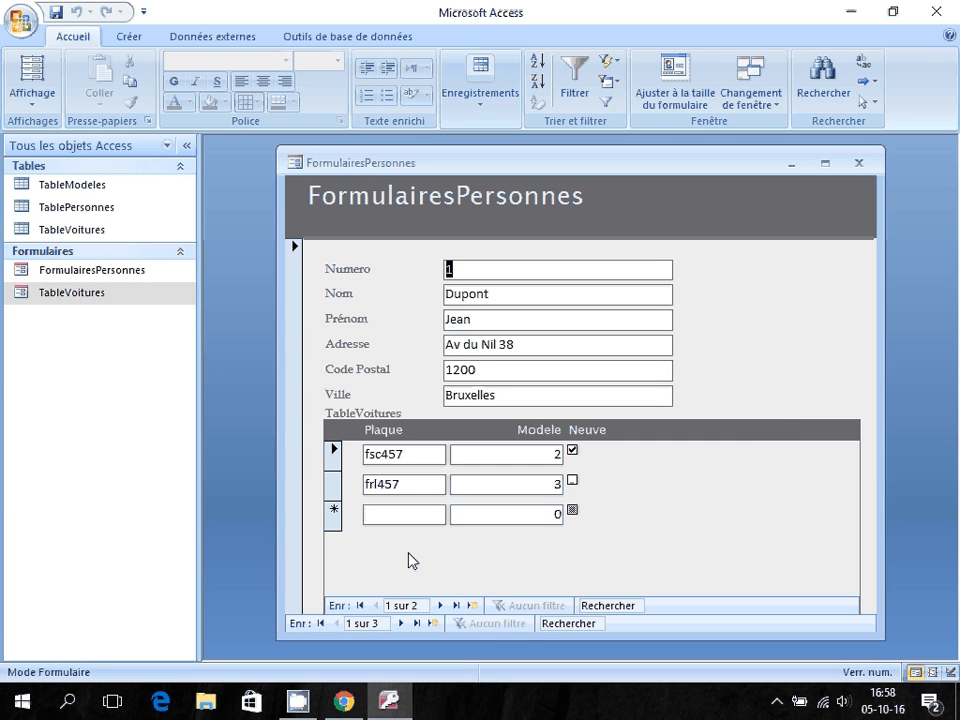
Examine the FormulairesPersonnes form and its TableVoitures subform in design view, and return to form view.
left_click(71, 272)
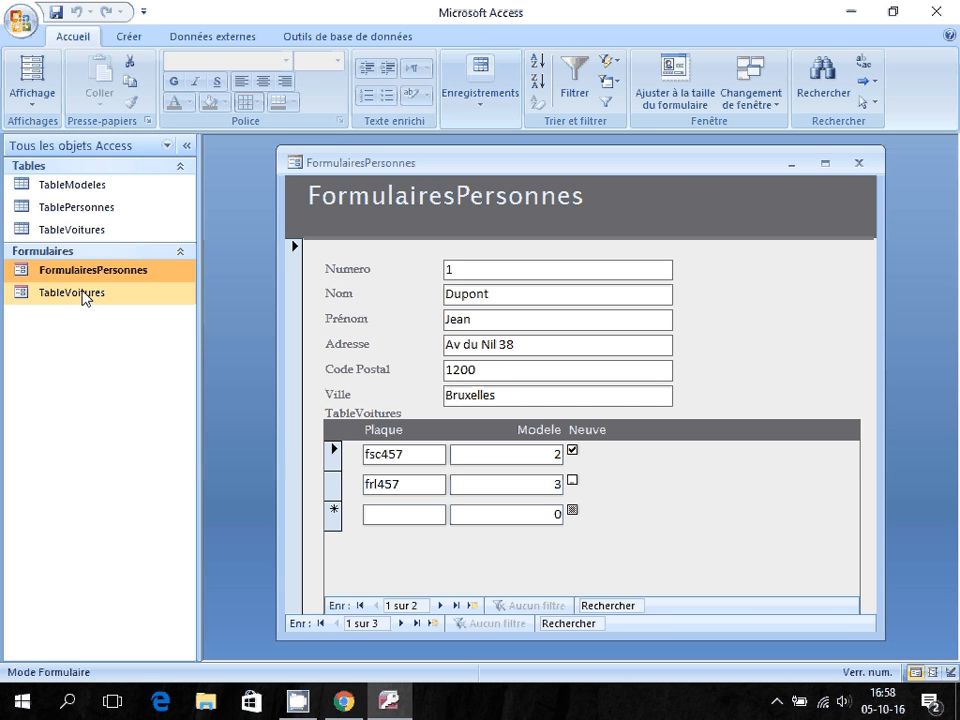
left_click(86, 295)
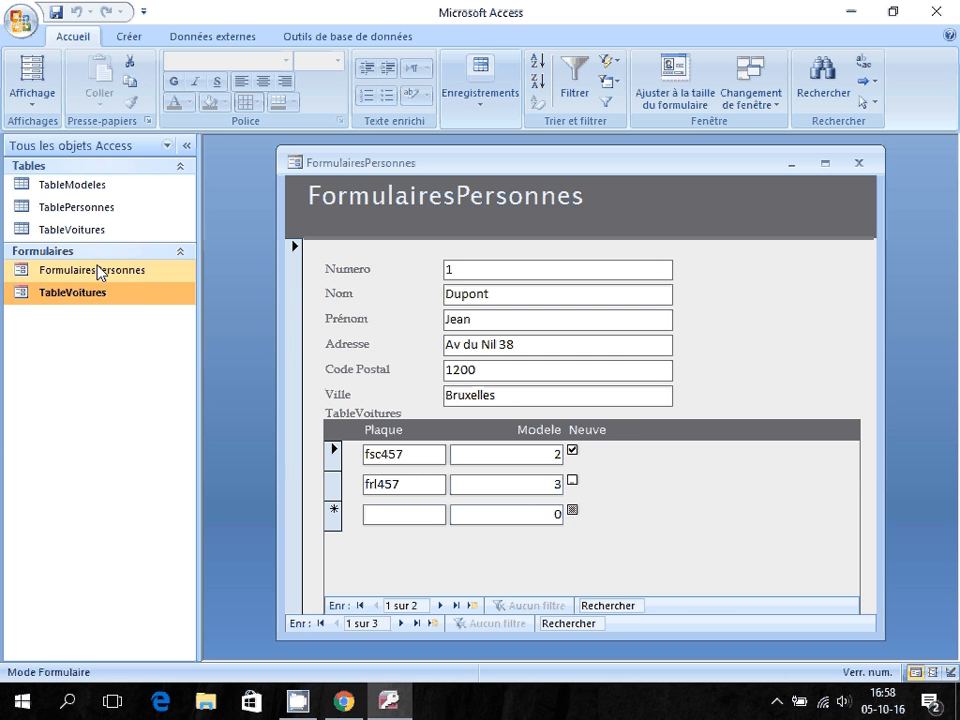
left_click(42, 102)
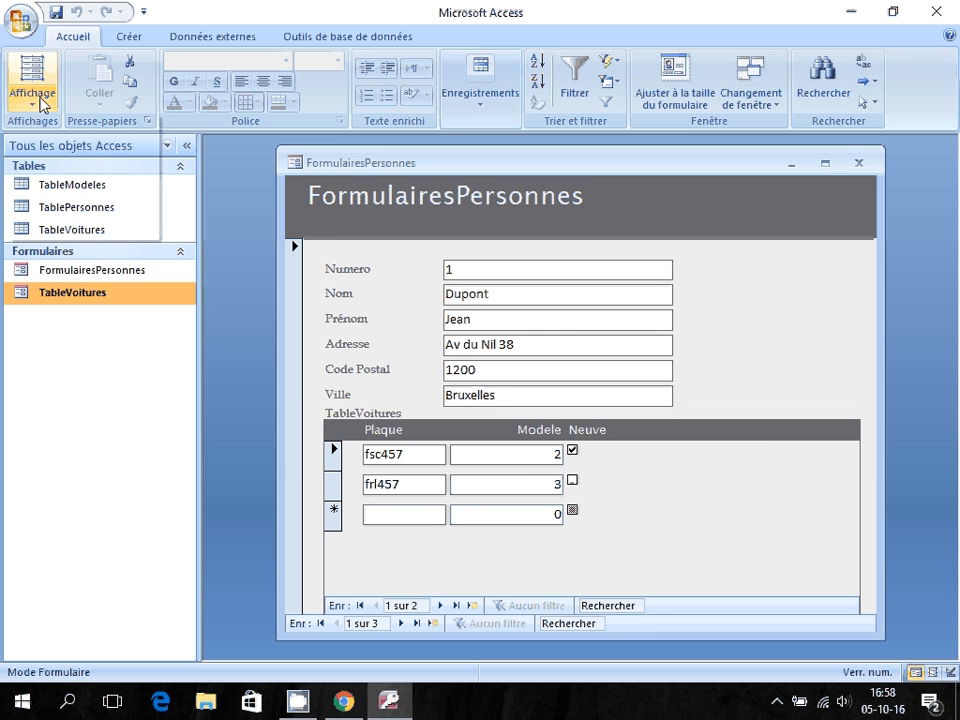
left_click(91, 216)
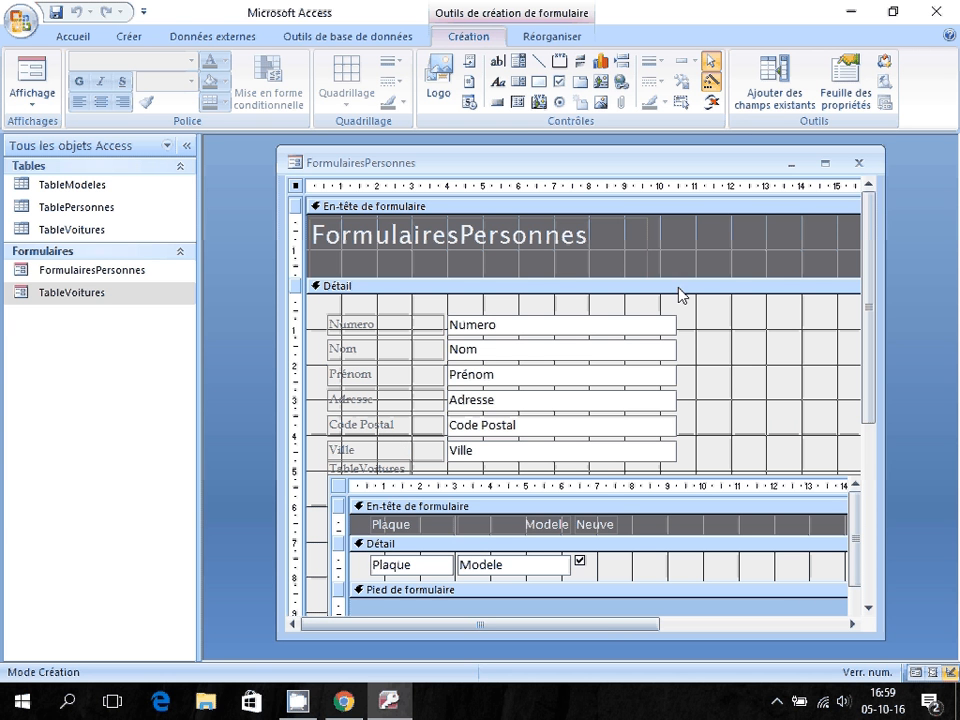
left_click_drag(588, 168, 530, 160)
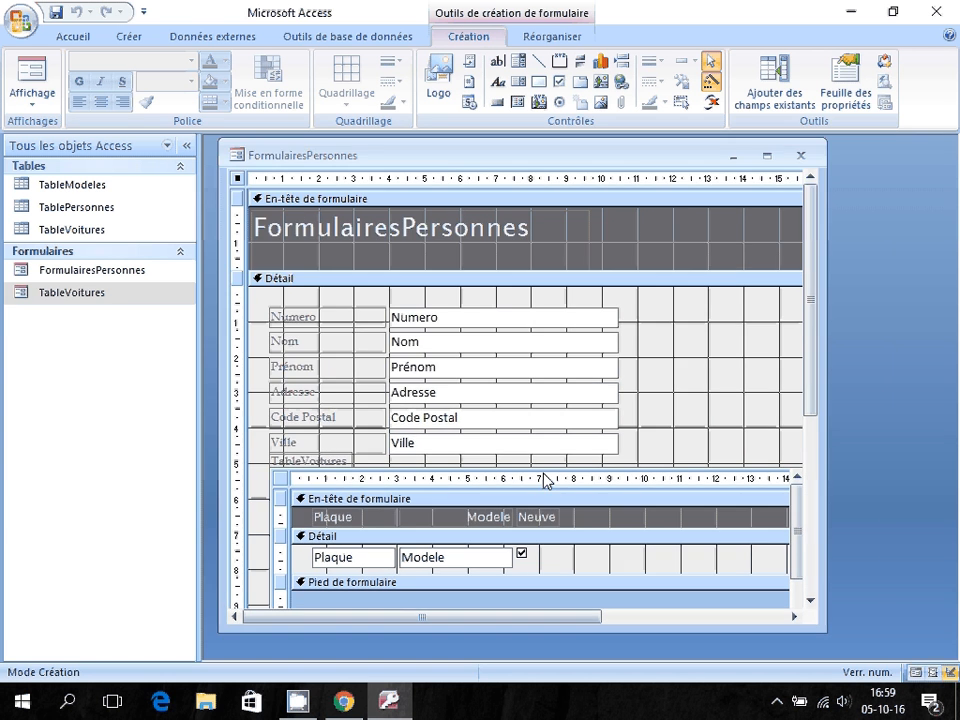
left_click(463, 554)
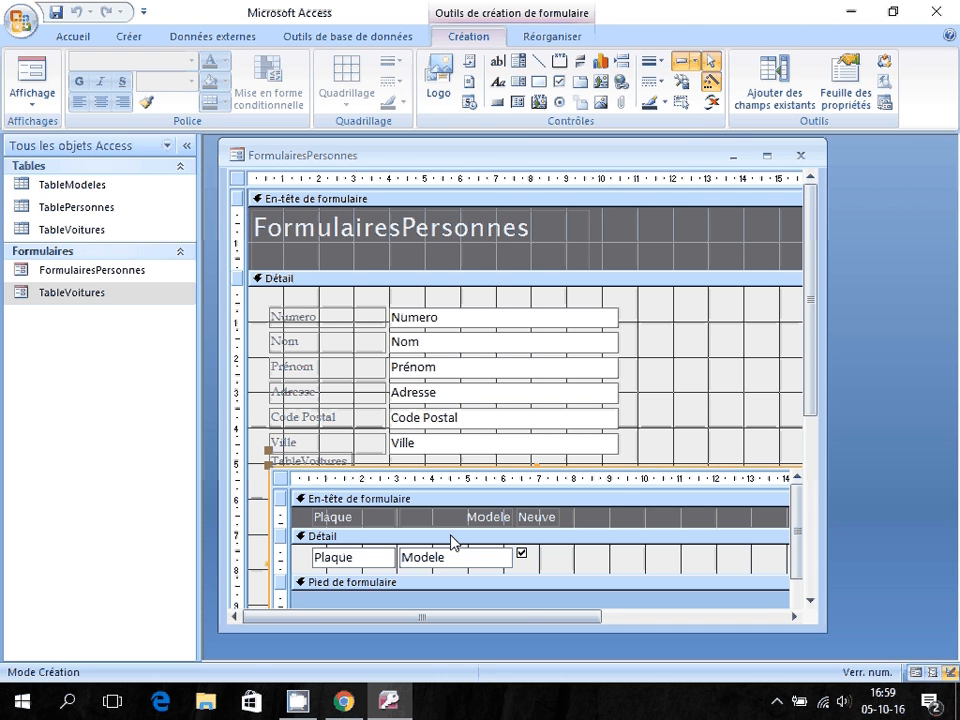
left_click(32, 78)
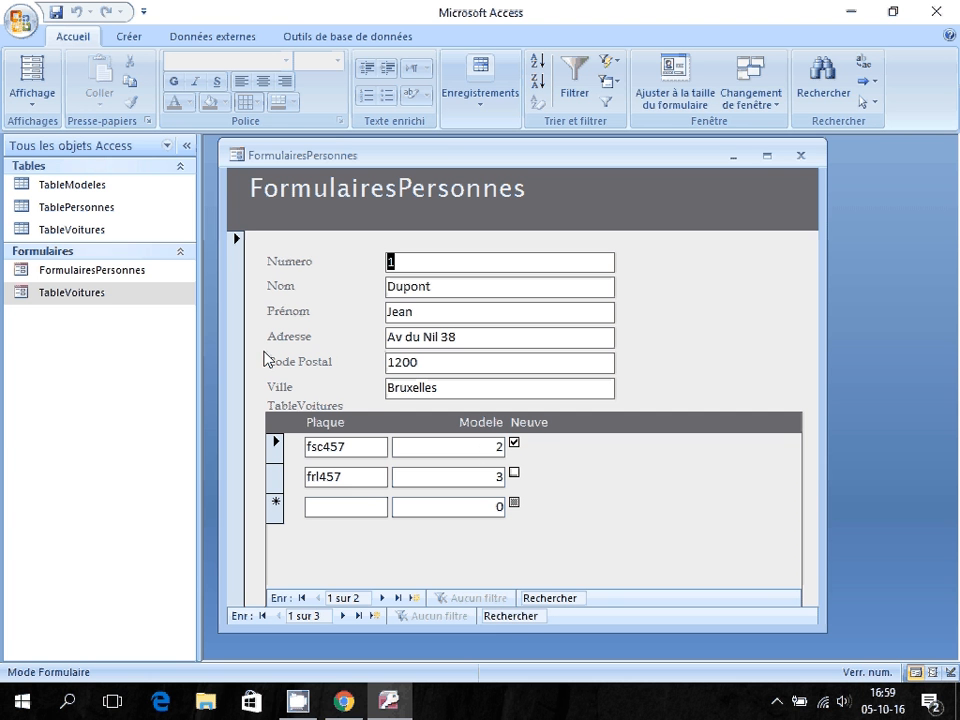
Open the TableModeles table beside the form to look up model 2's name and brand, and close the table.
double_click(70, 185)
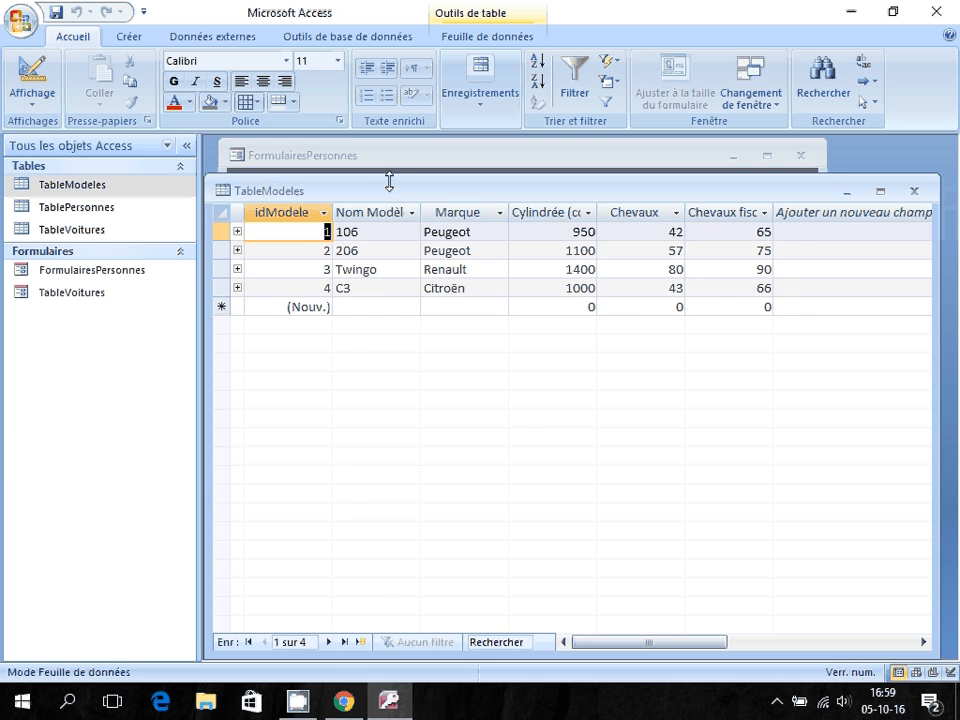
left_click_drag(389, 181, 439, 519)
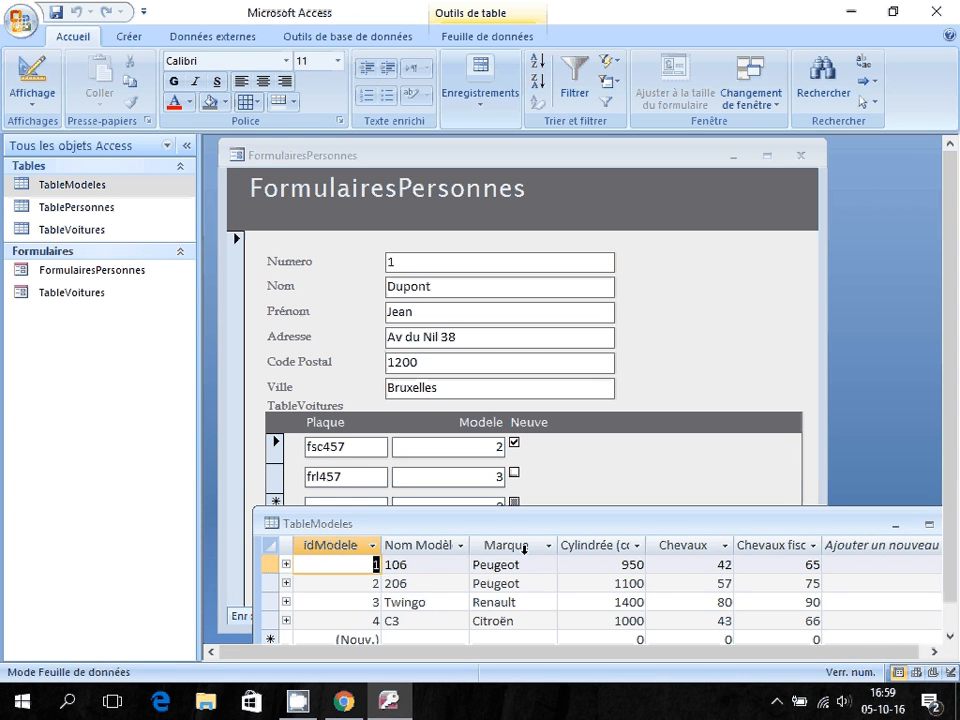
left_click(500, 583)
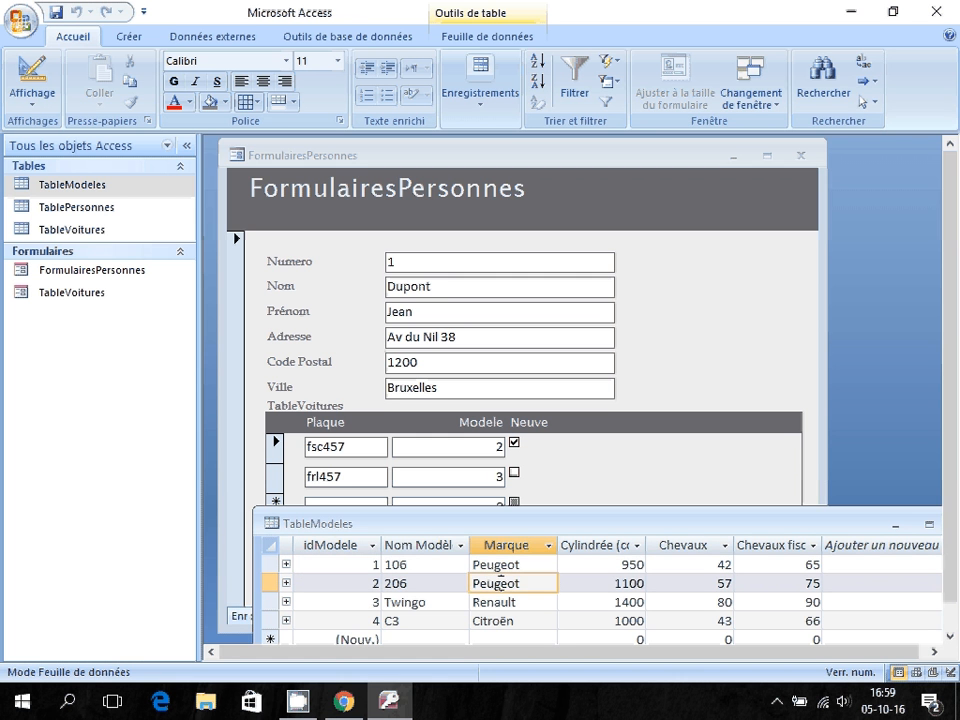
left_click_drag(500, 578, 544, 583)
key("shift+Tab")
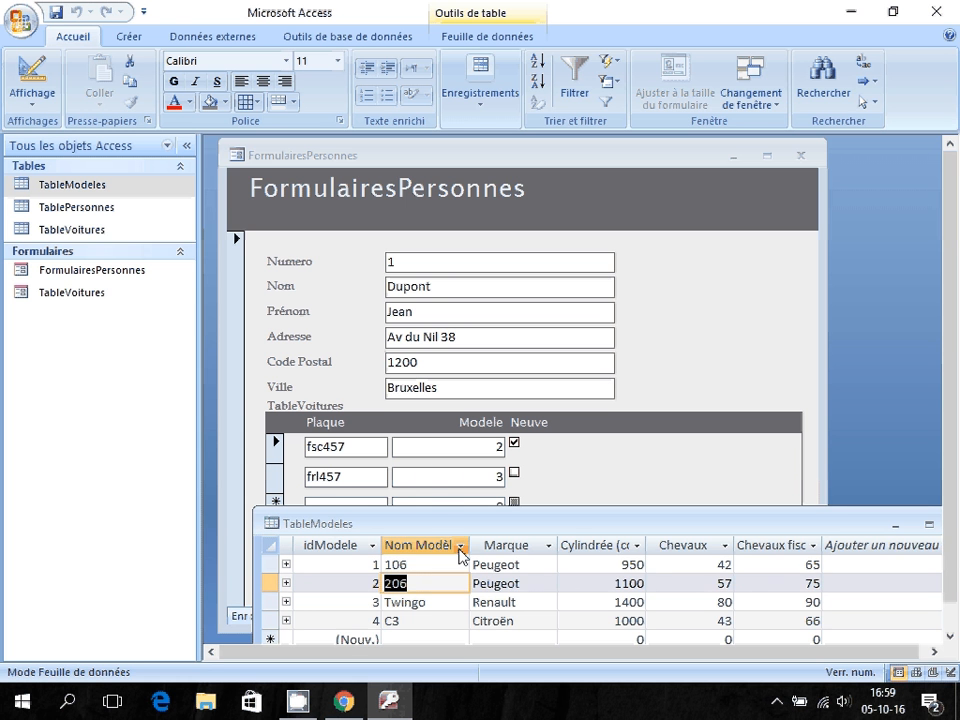
left_click_drag(812, 524, 800, 376)
left_click(826, 360)
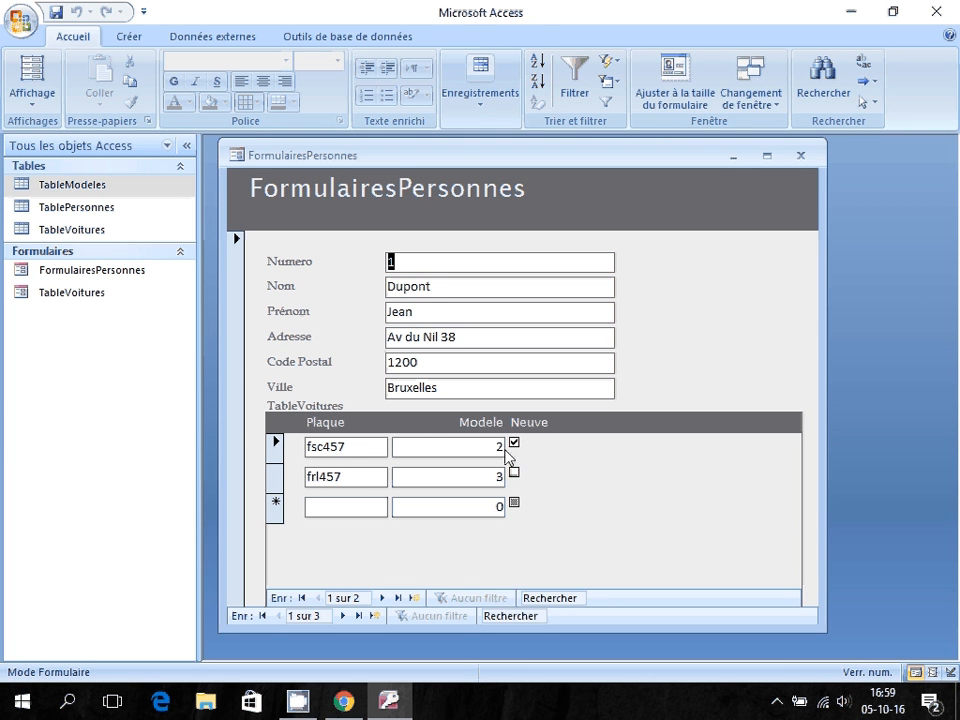
Try to add a car with plate ddd454 in the TableVoitures subform and cancel the new record.
left_click(334, 510)
type("ddd")
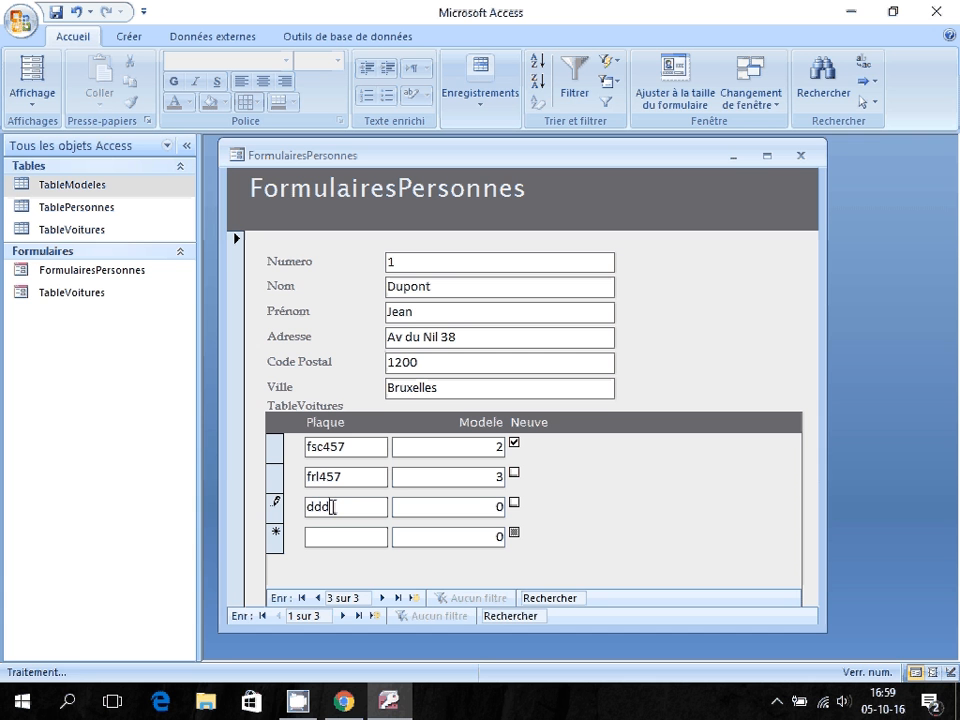
type("454")
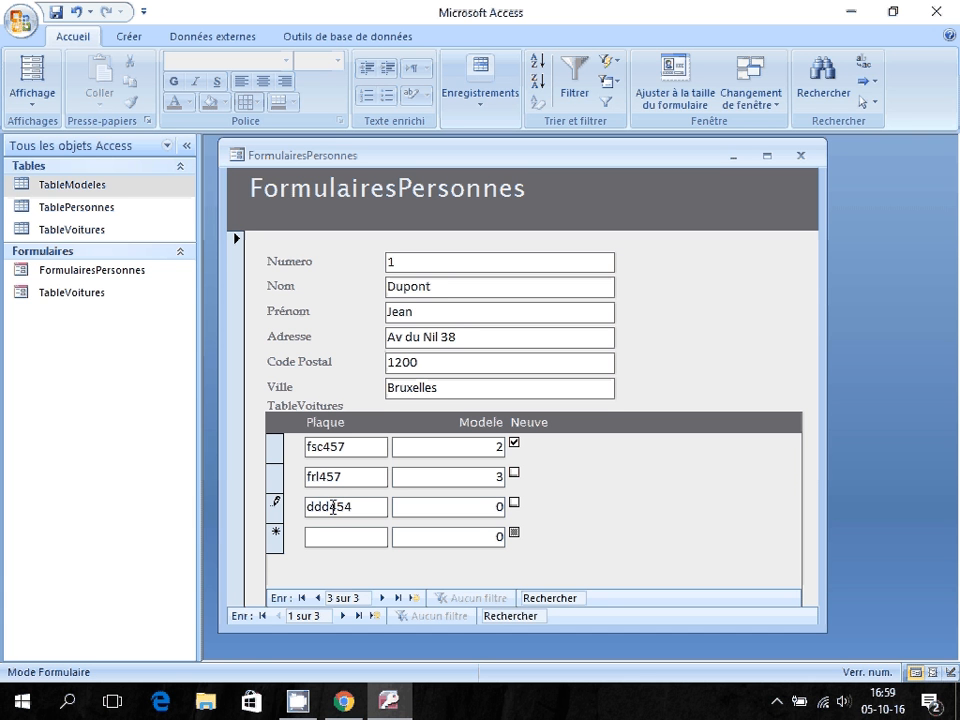
left_click(470, 515)
key("Escape")
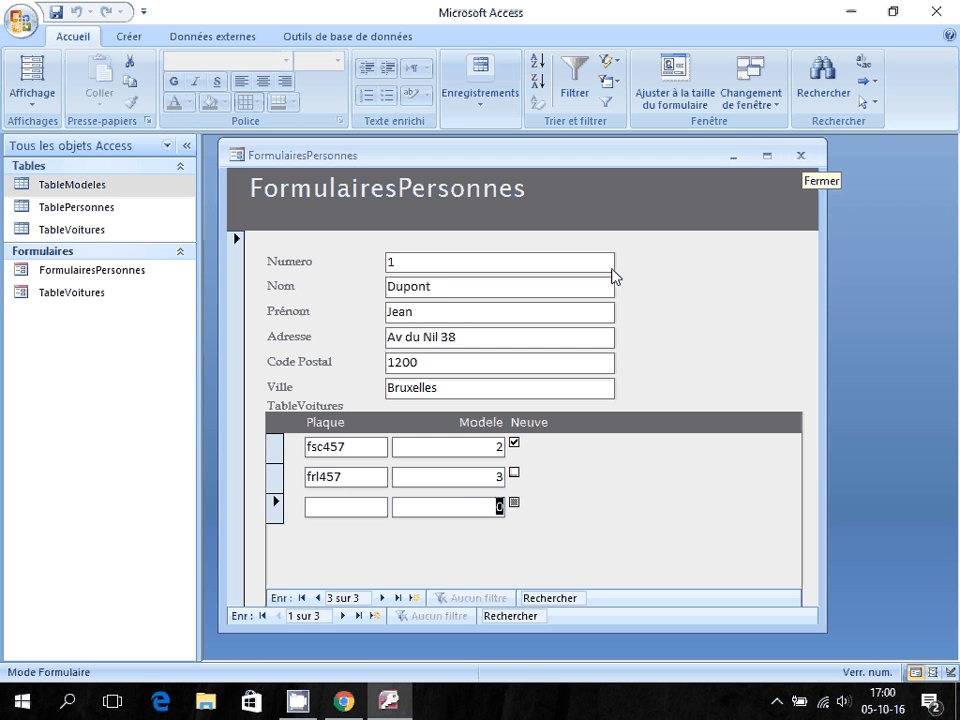
Close FormulairesPersonnes, open the TableVoitures form in design view and enlarge its window.
left_click(72, 293)
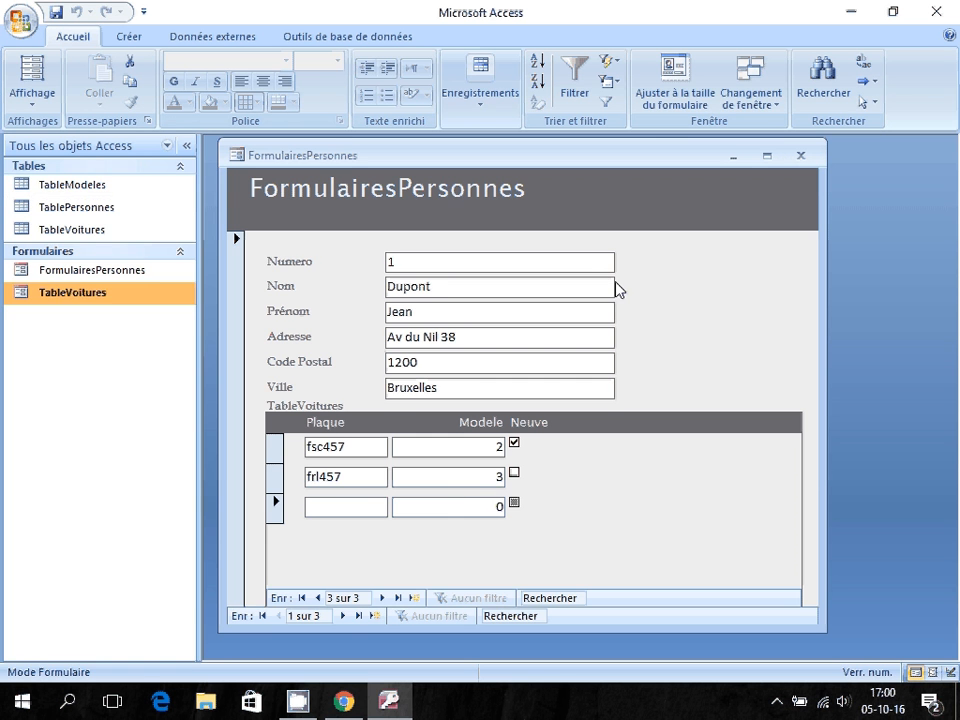
left_click(800, 156)
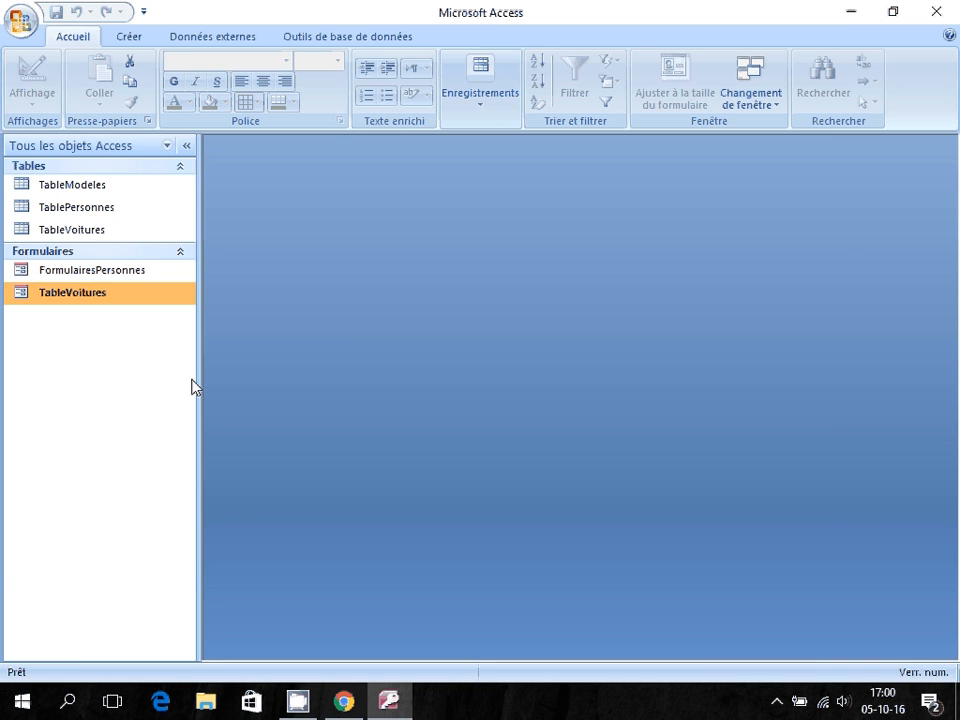
double_click(82, 293)
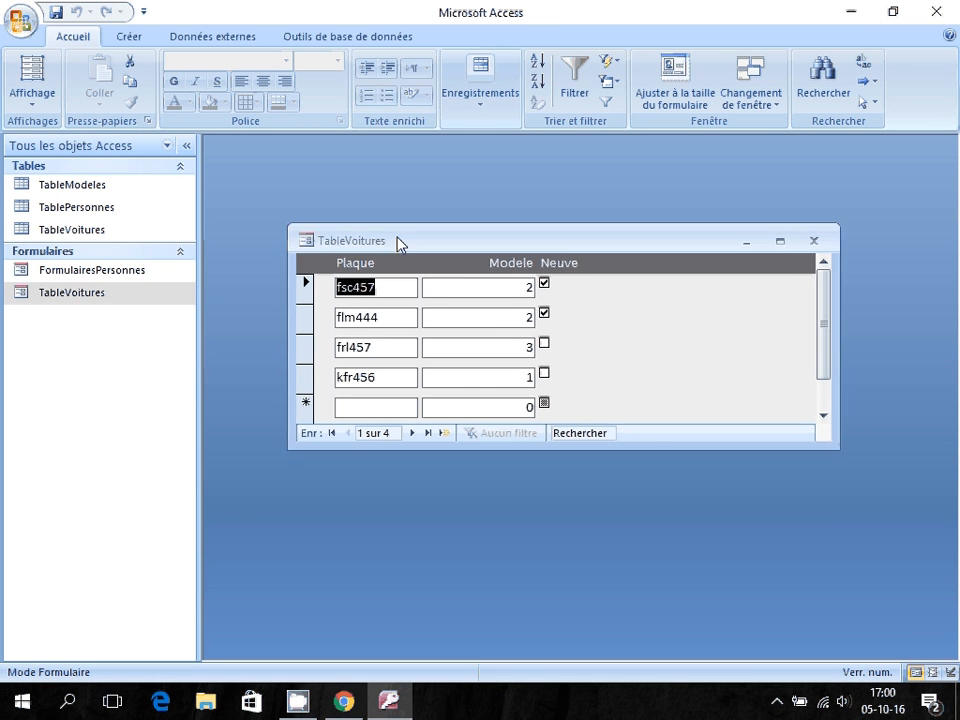
left_click_drag(399, 242, 333, 175)
left_click(32, 100)
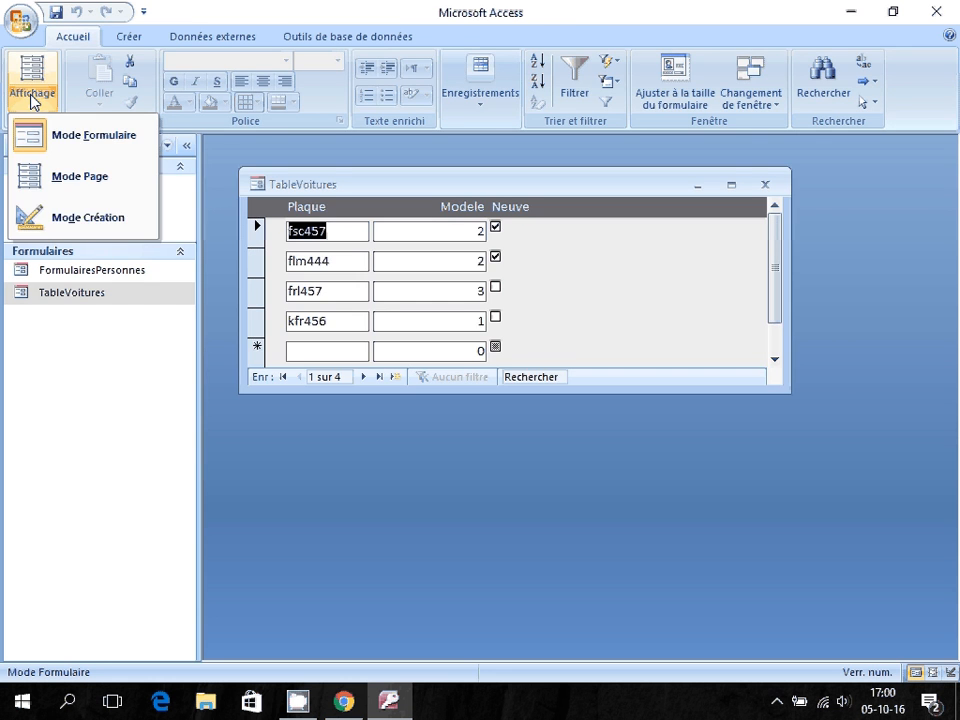
left_click(85, 218)
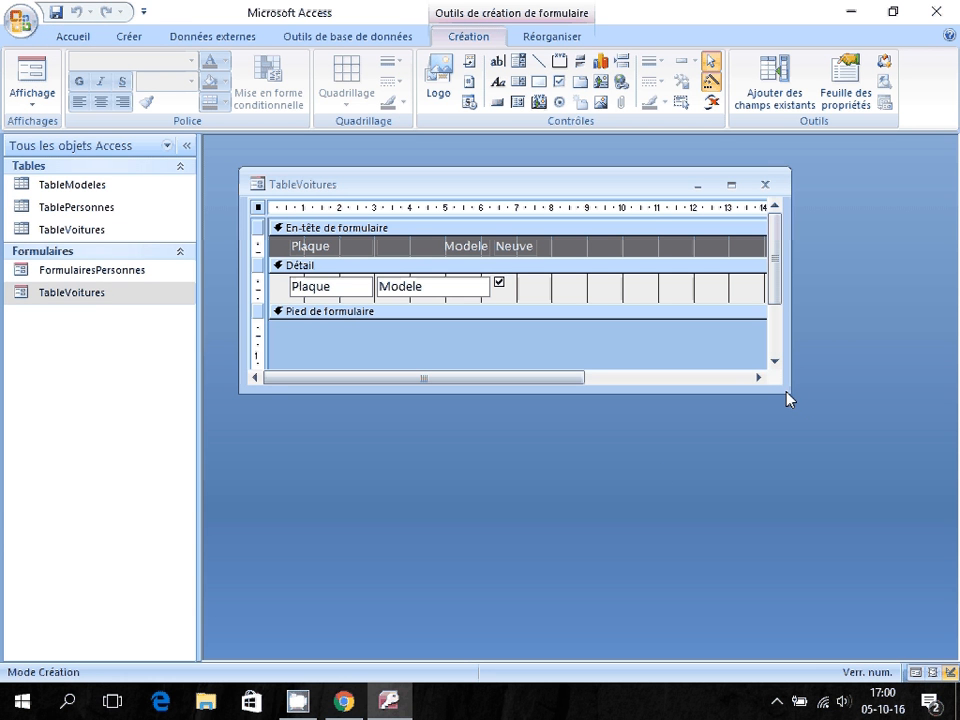
left_click_drag(785, 395, 905, 463)
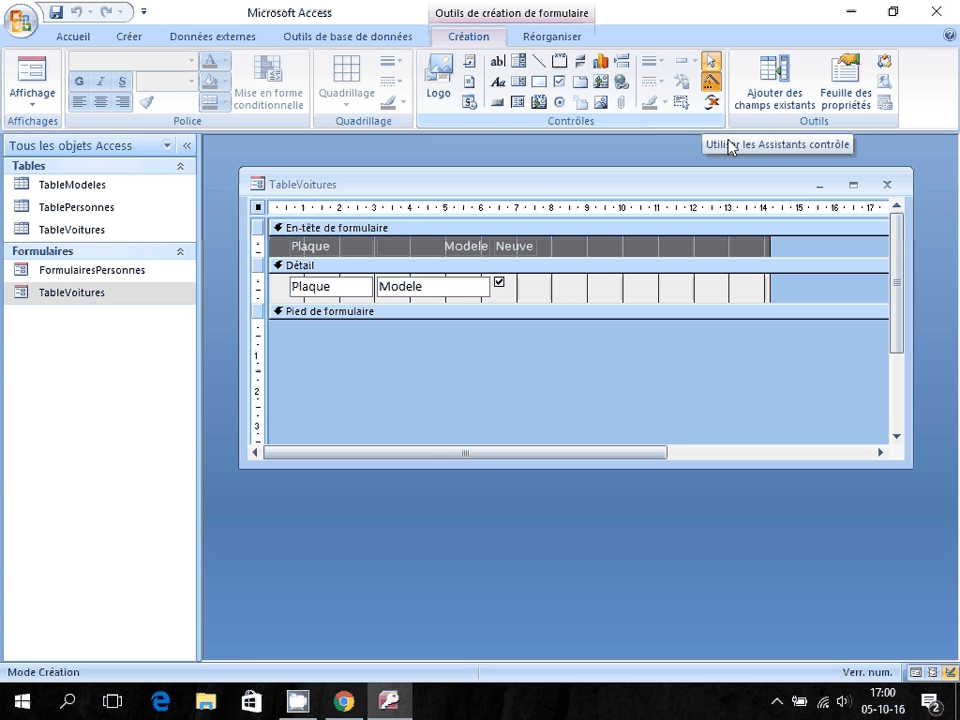
With the control wizards enabled, draw a combo box in the Détail section between about 8 and 11 cm, beside the Neuve check box.
left_click(711, 81)
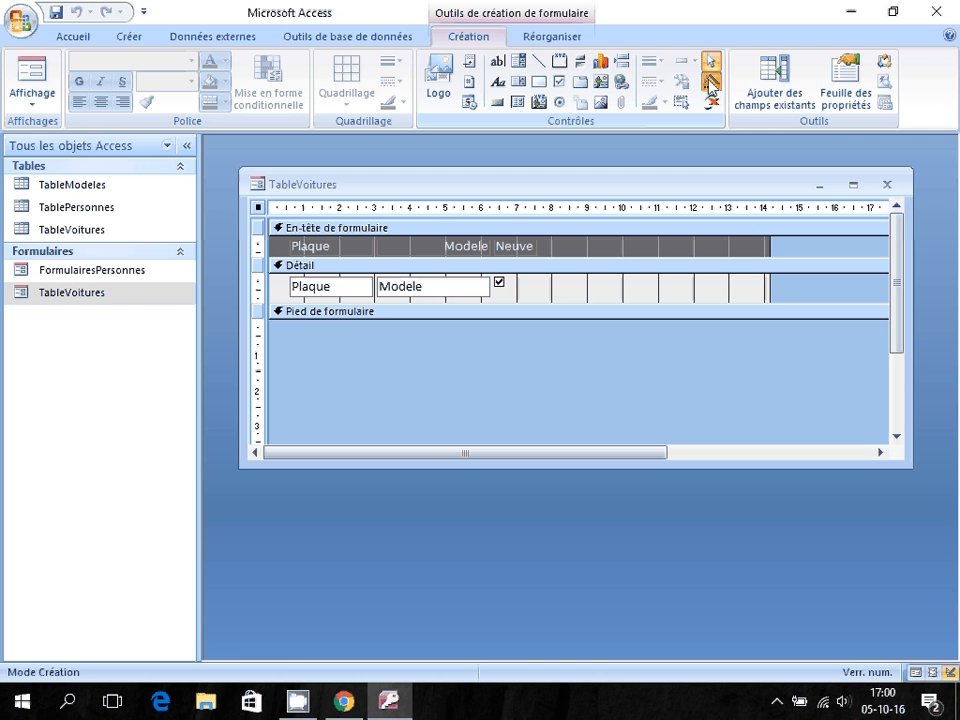
left_click(711, 84)
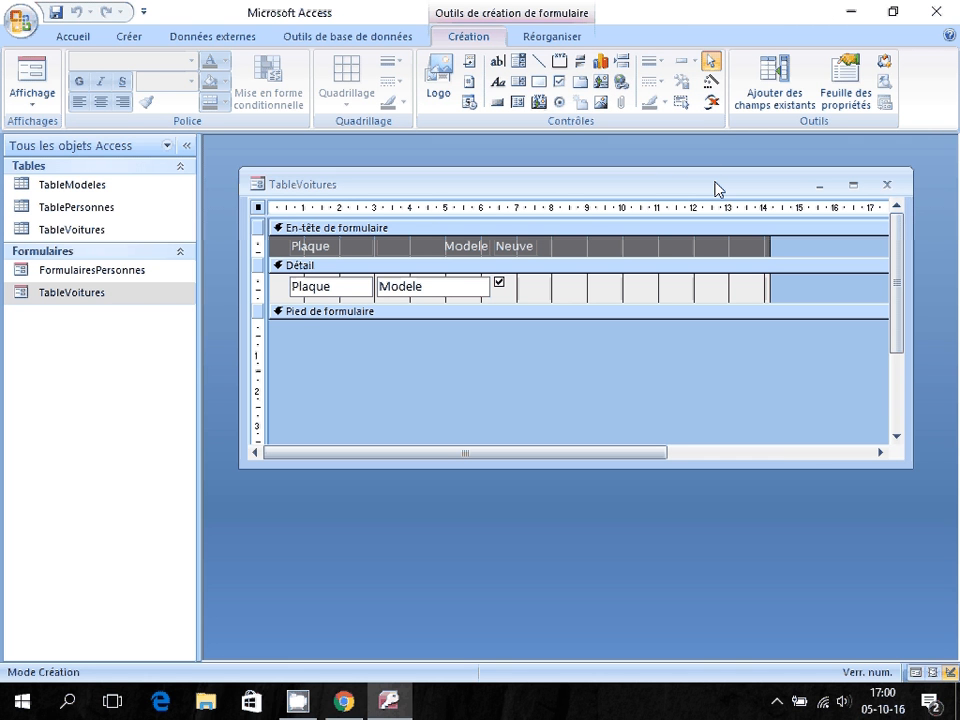
left_click(711, 82)
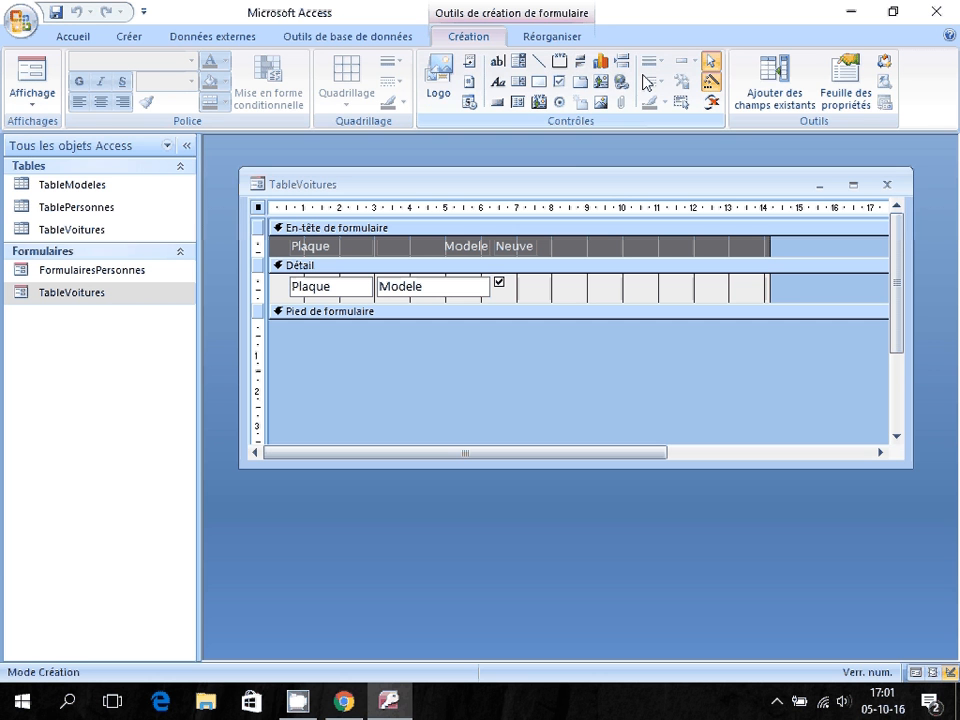
left_click(518, 62)
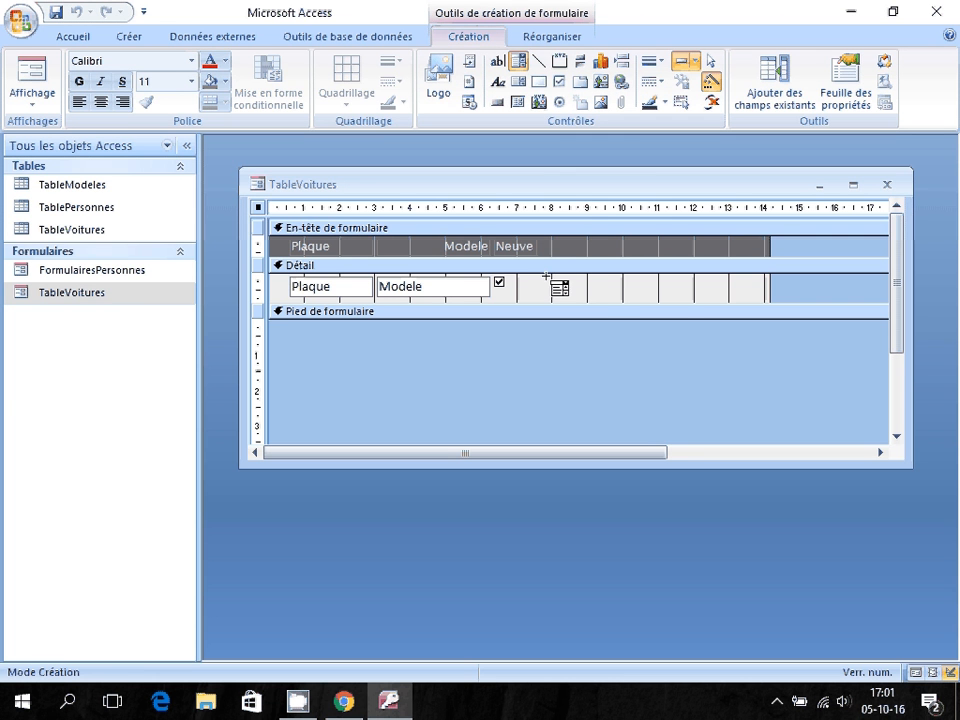
left_click_drag(546, 275, 662, 300)
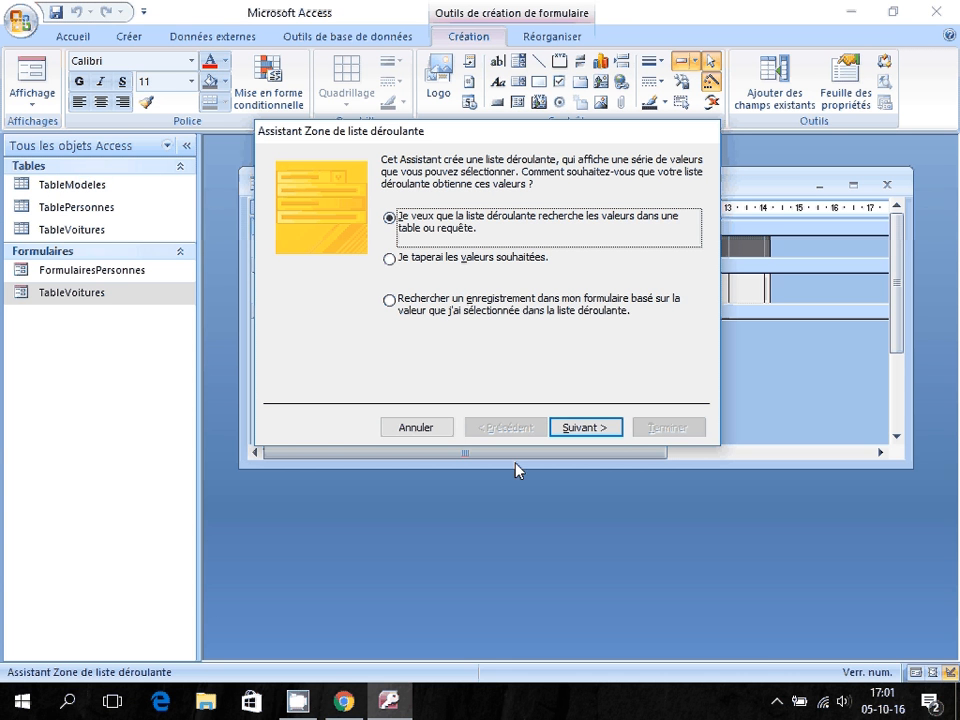
Base the combo box on a table lookup from TableModeles, include all its fields and leave the list unsorted.
left_click(578, 432)
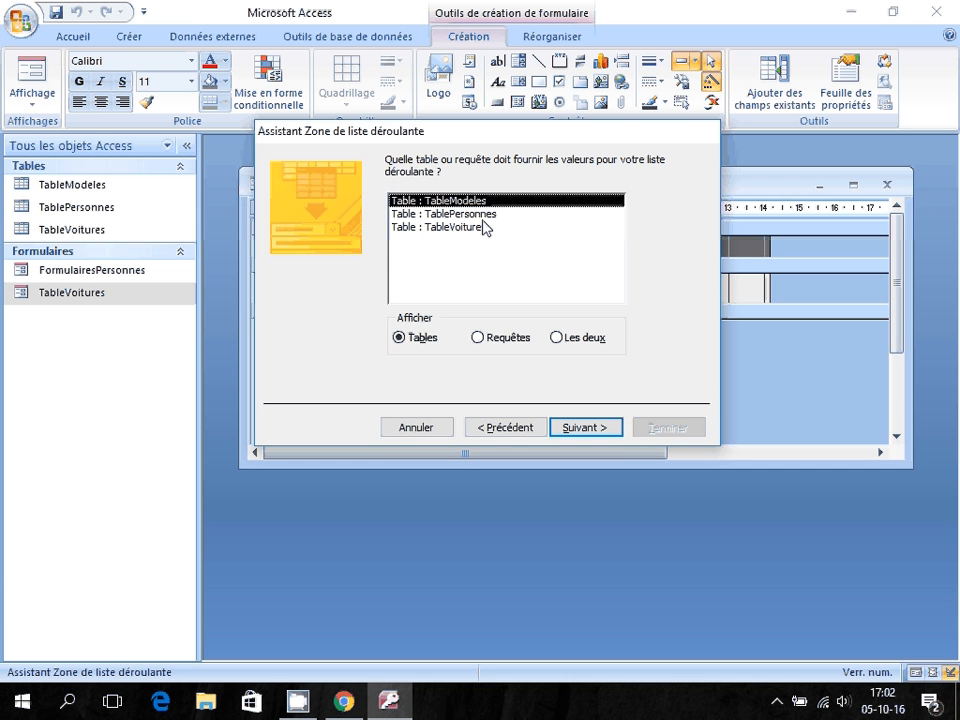
left_click(576, 428)
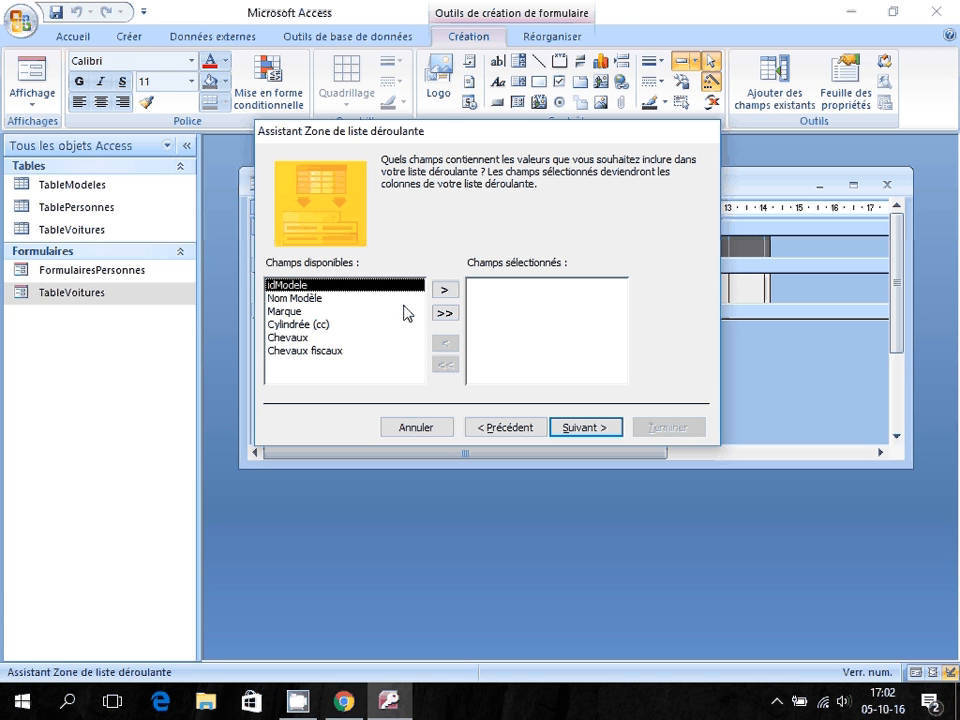
left_click(445, 314)
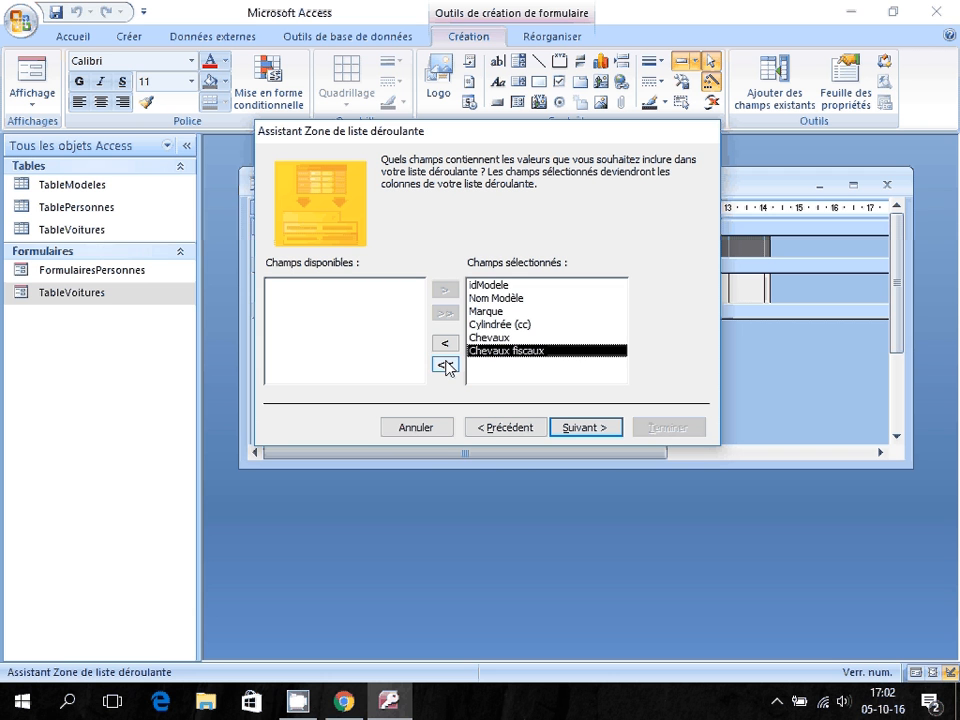
left_click(505, 287)
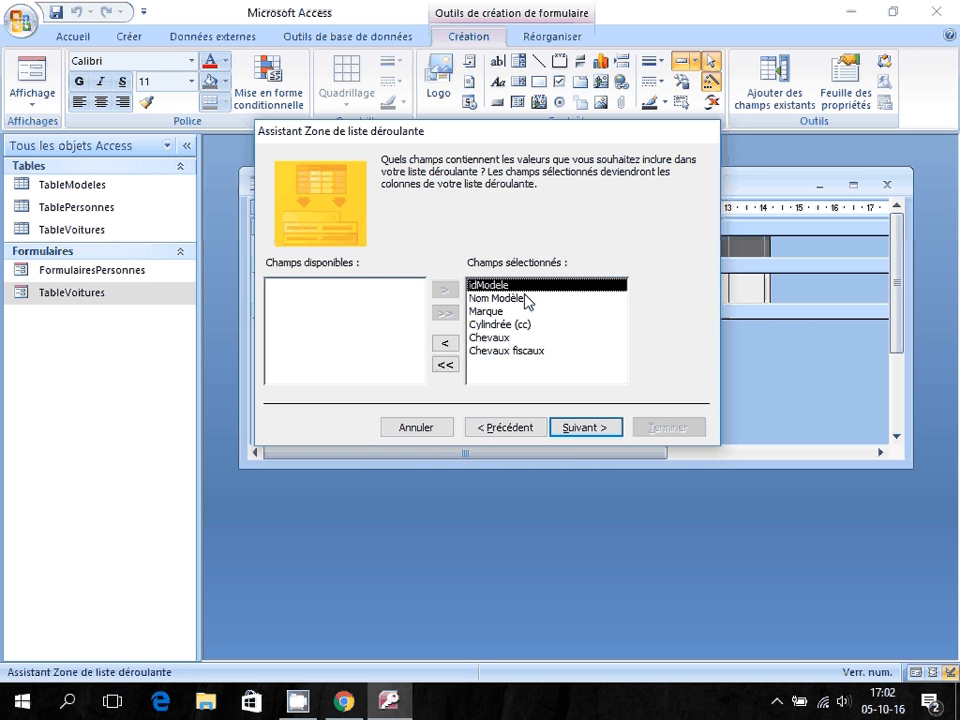
left_click(576, 430)
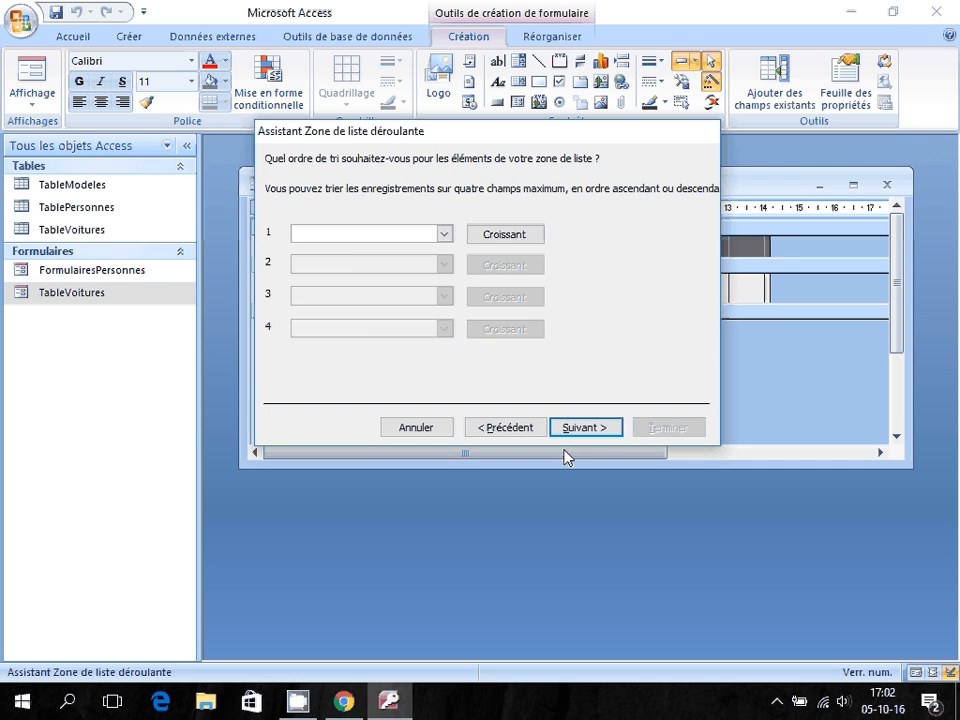
left_click(576, 430)
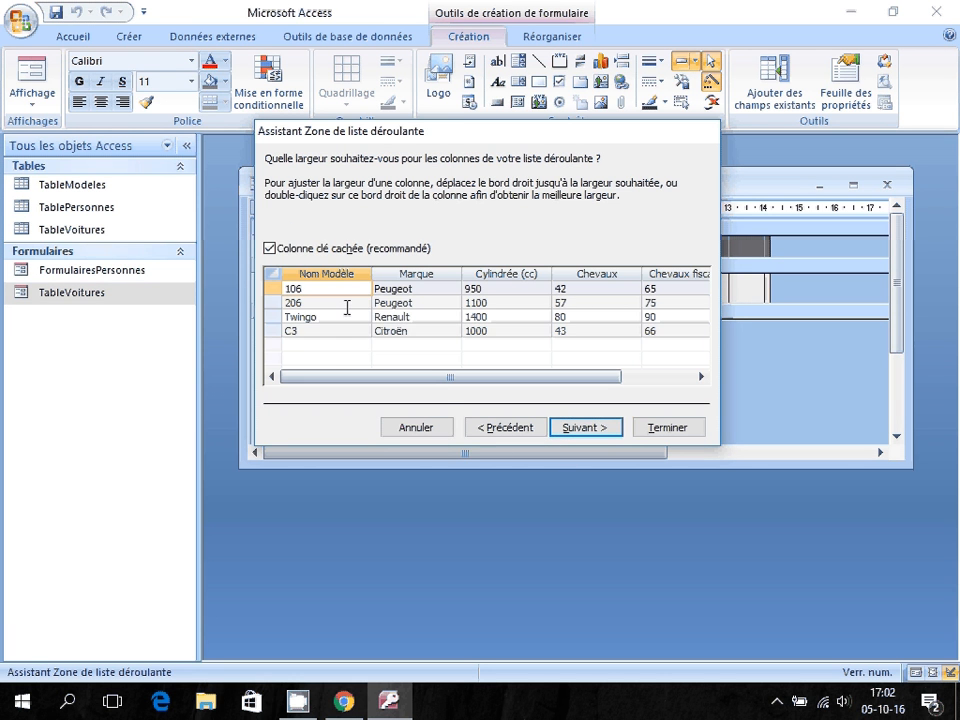
Preview the combo box columns with the idModele key column shown, and hide the key column again.
left_click(269, 249)
left_click(269, 249)
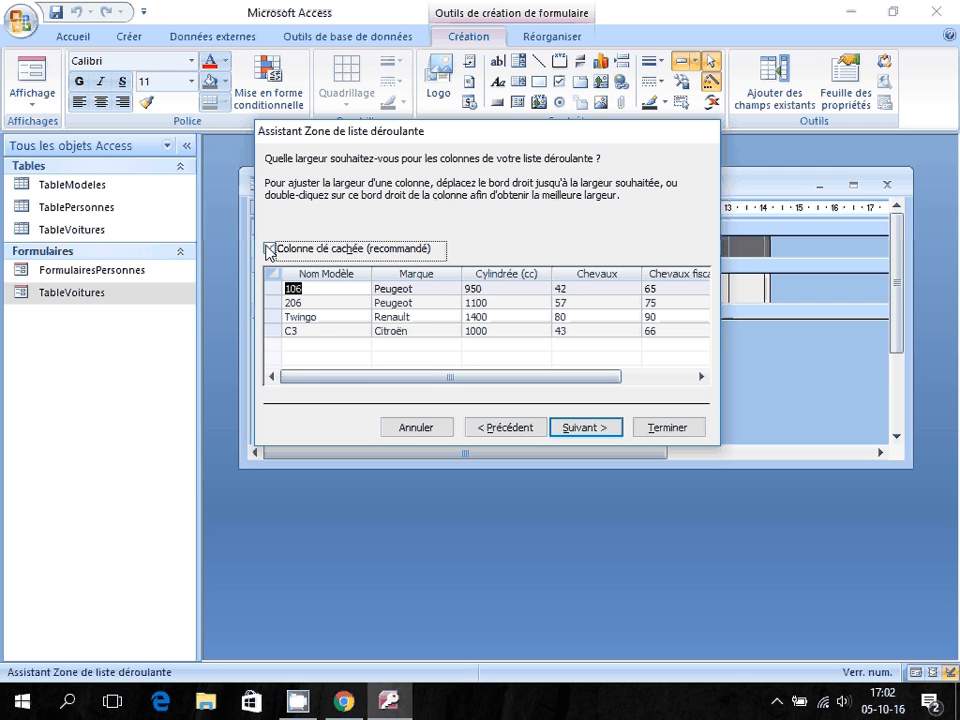
left_click(269, 249)
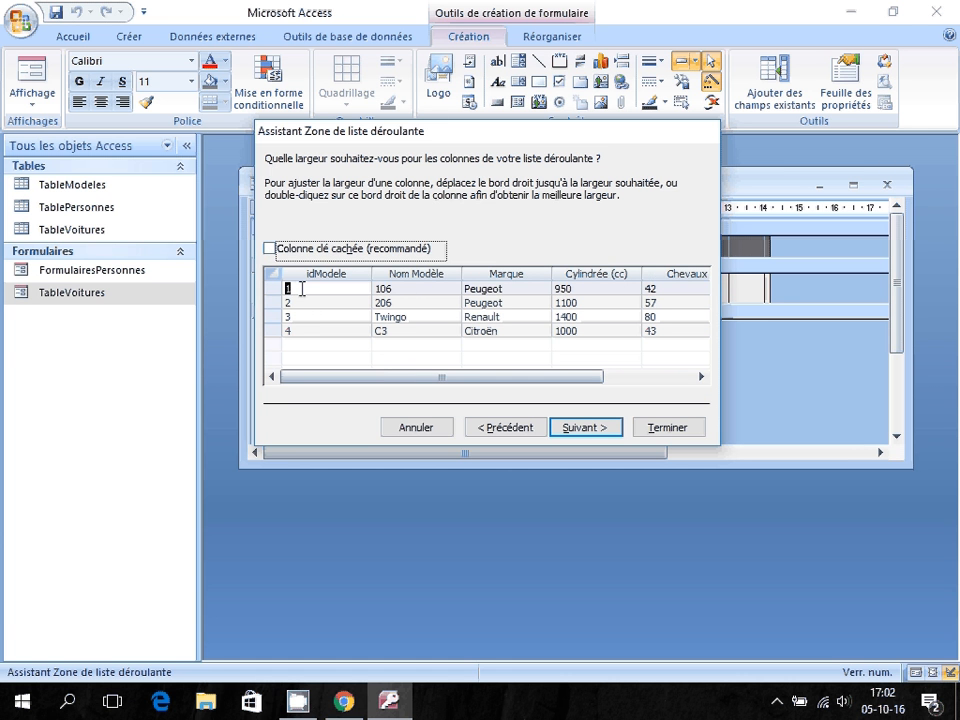
left_click(270, 248)
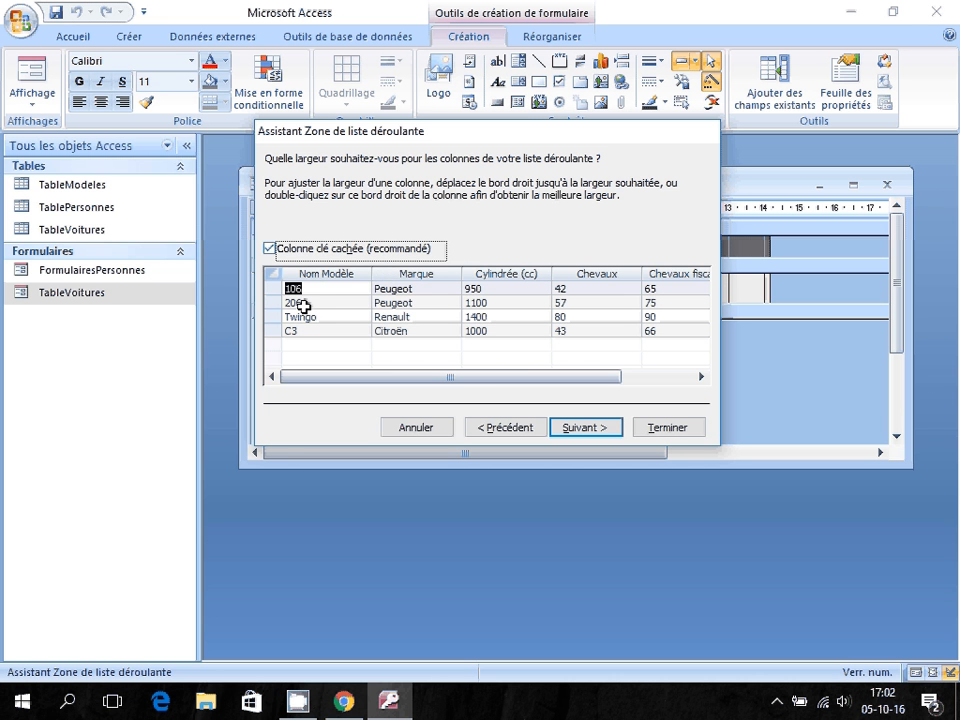
Go back to the field selection, remove Cylindrée (cc), Chevaux and Chevaux fiscaux from the list, and return to the column widths.
left_click(512, 428)
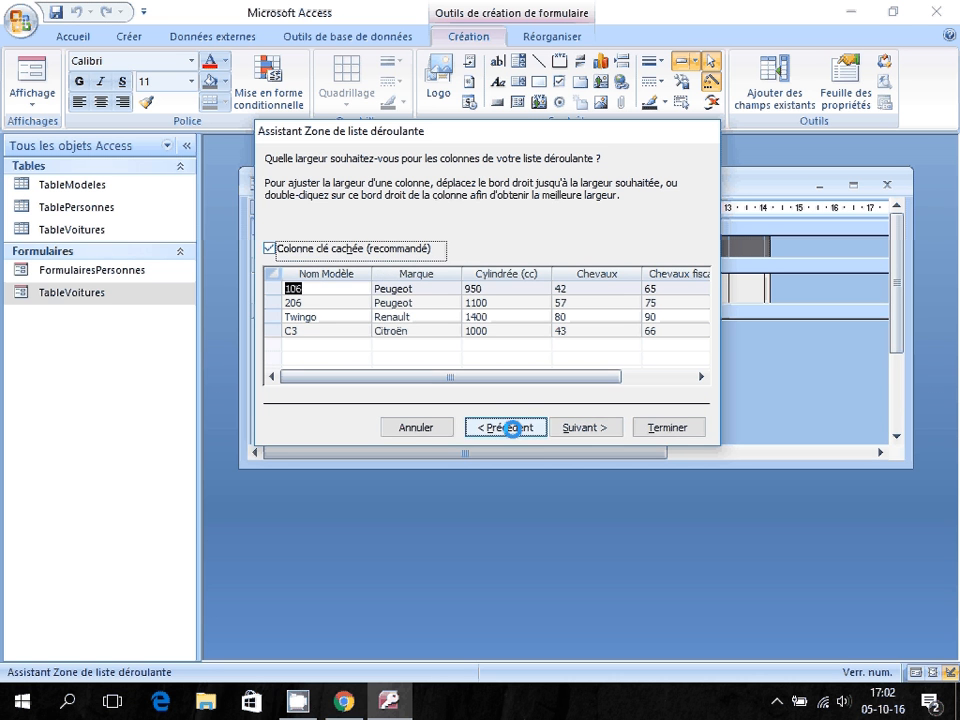
left_click(499, 426)
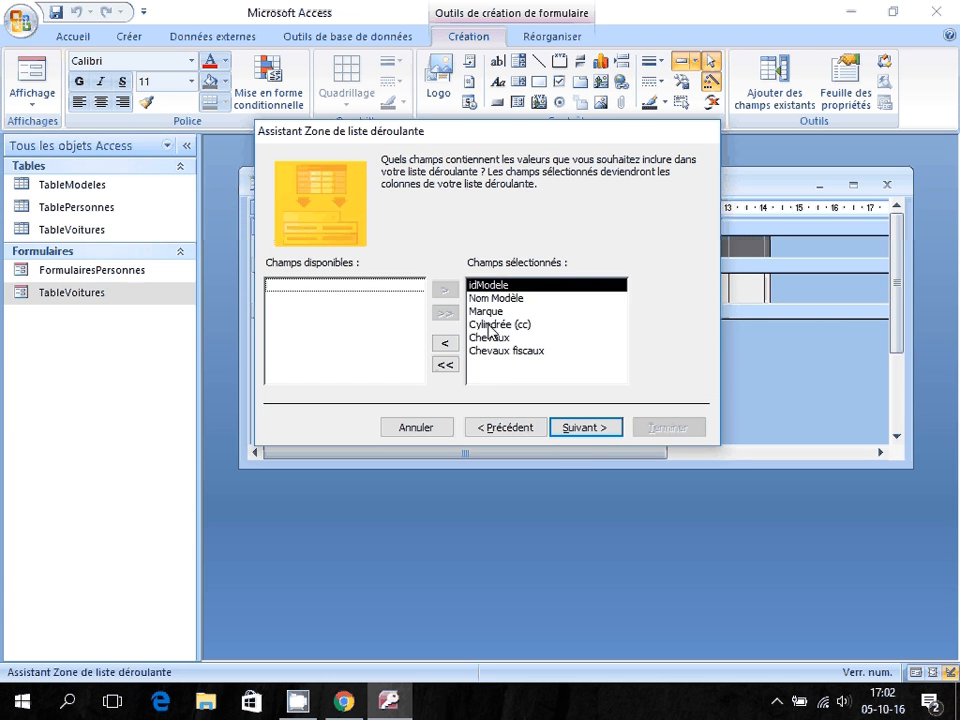
left_click(487, 325)
left_click(445, 345)
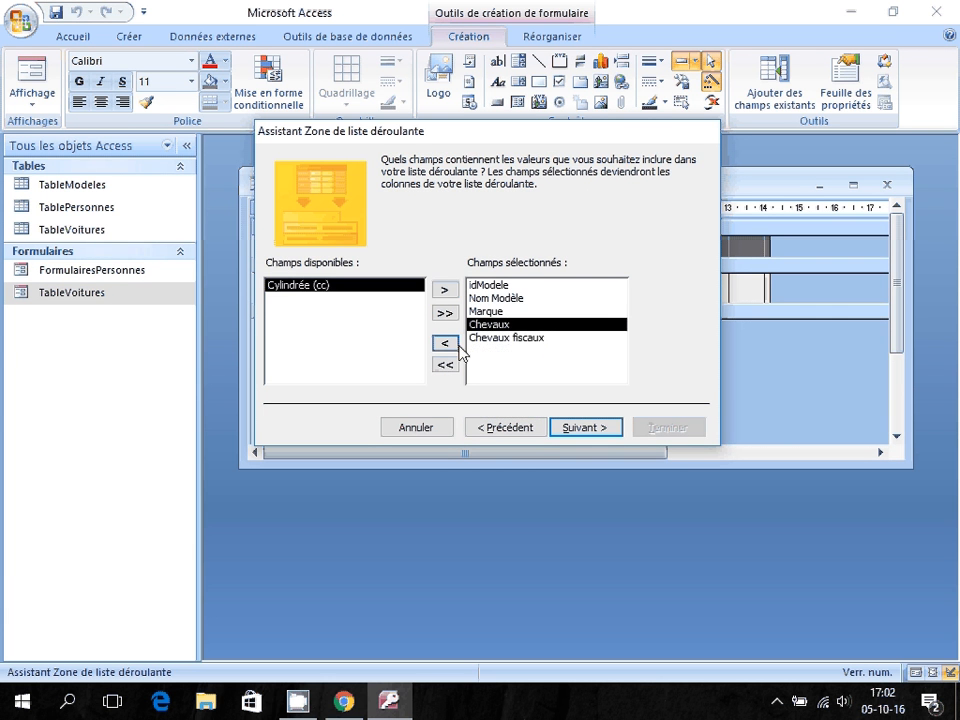
left_click(446, 345)
left_click(447, 345)
left_click(585, 427)
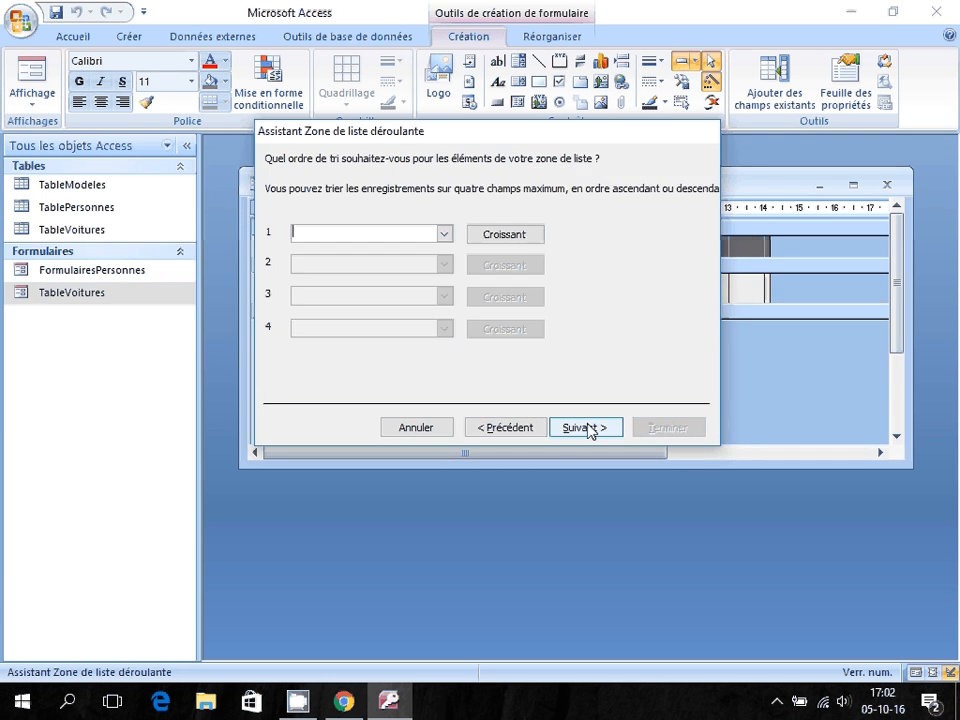
left_click(590, 428)
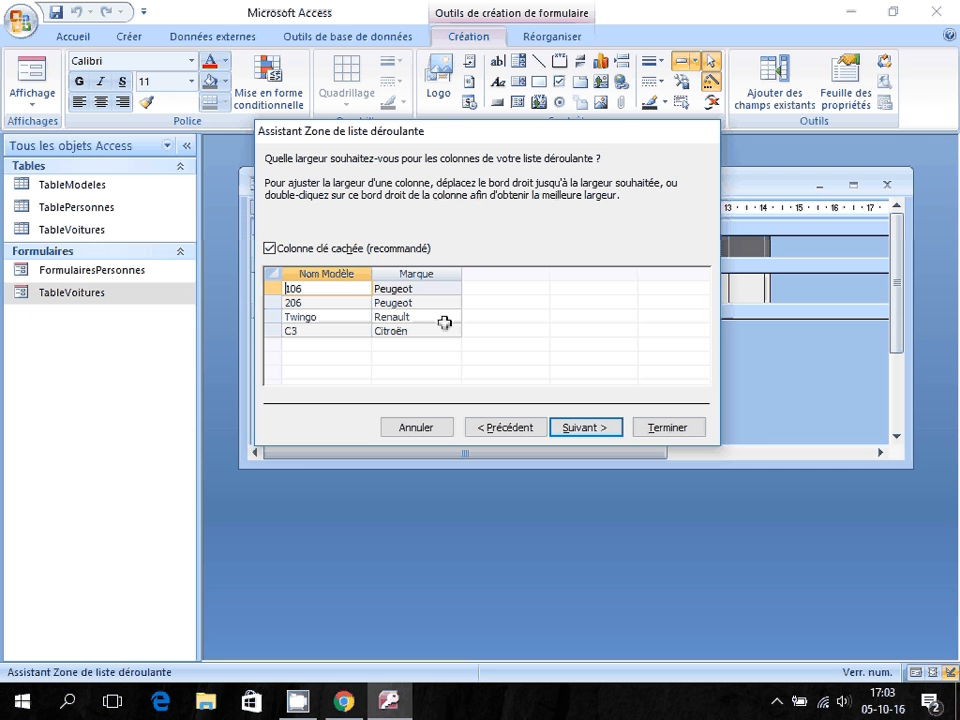
Compare the columns with and without the key, keep the key column hidden and store the selected value in the Modele field.
left_click(269, 248)
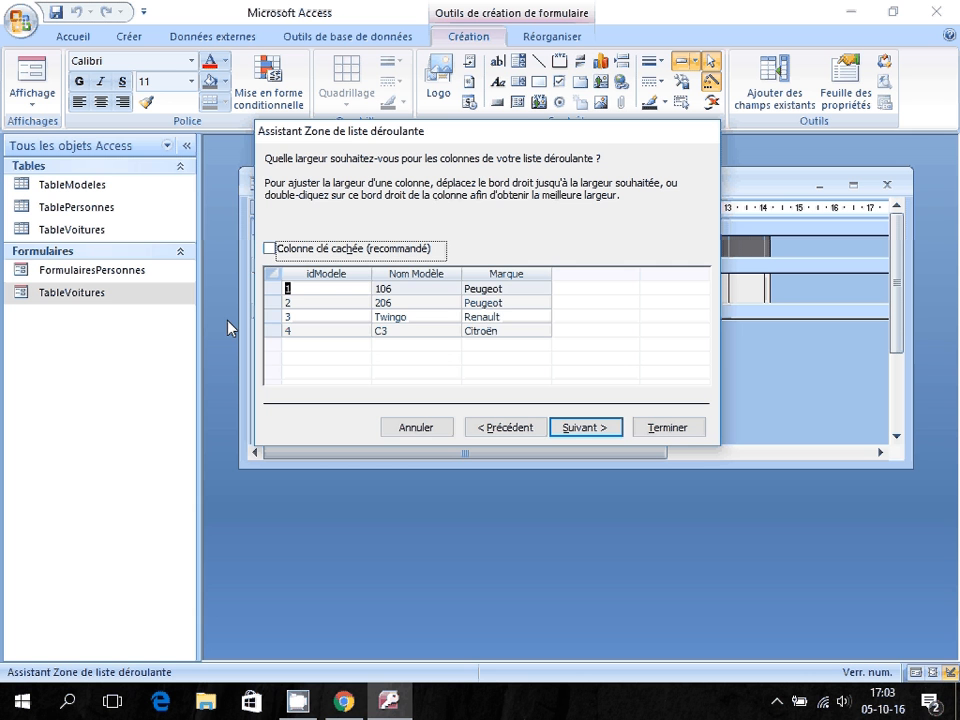
left_click(270, 248)
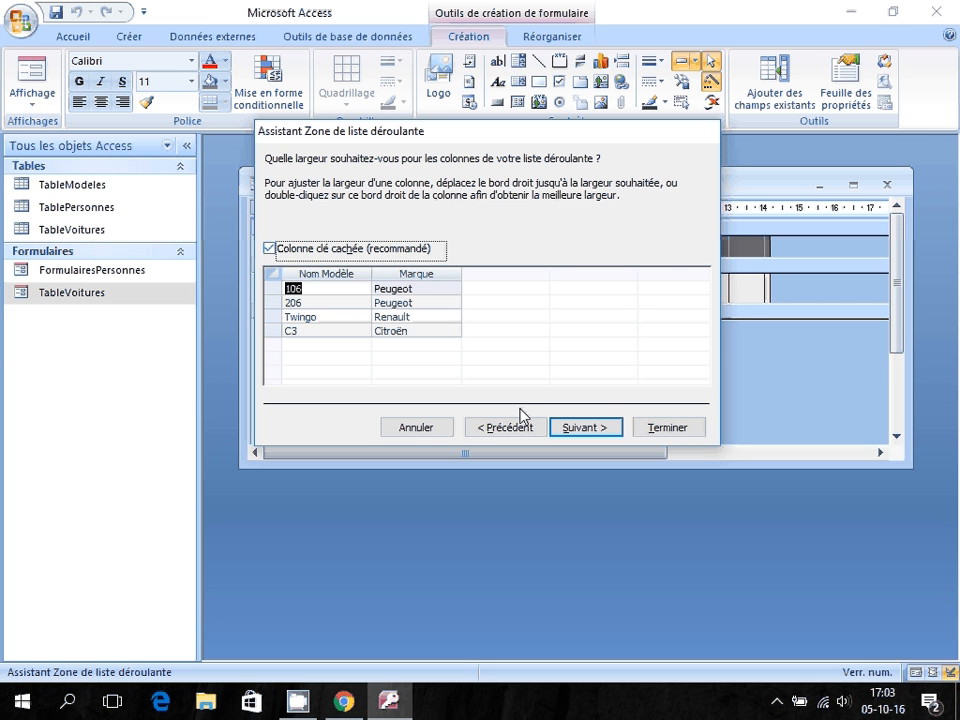
left_click(581, 430)
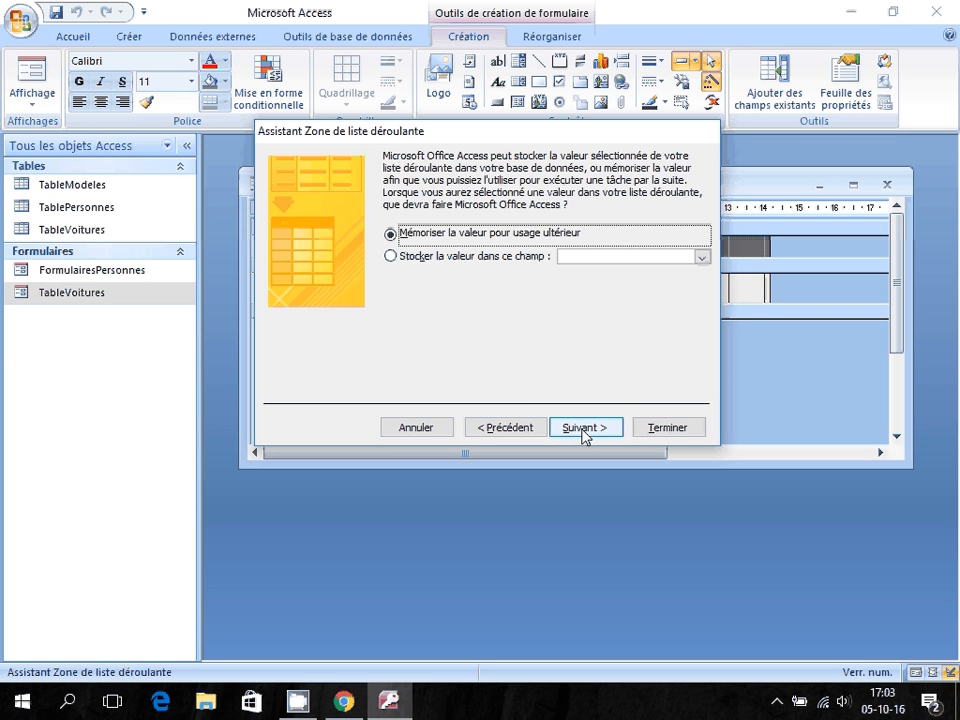
left_click(493, 262)
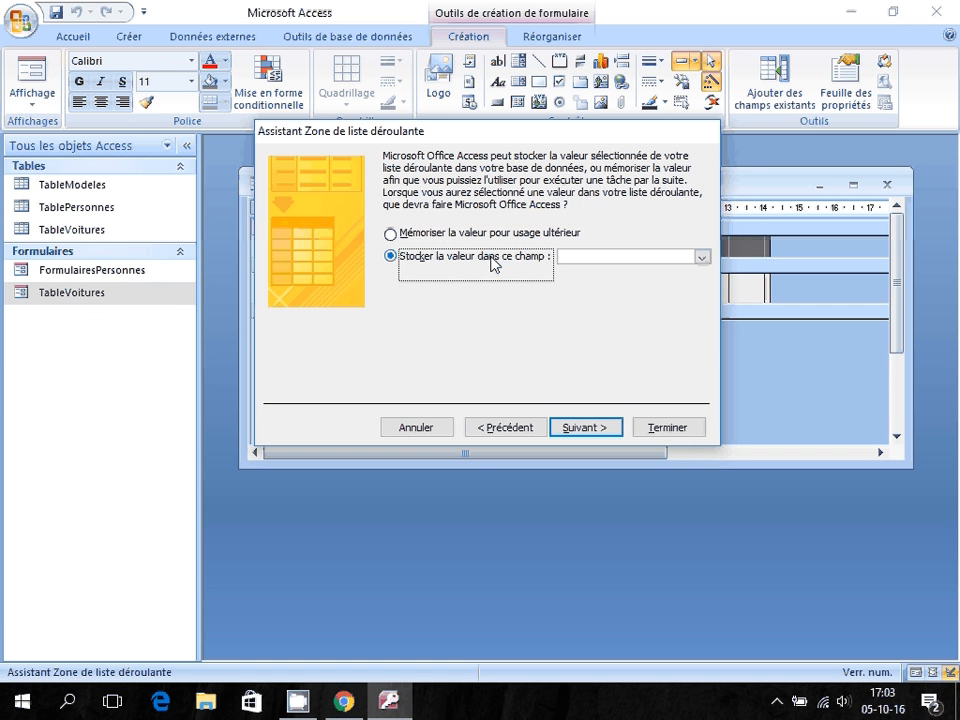
left_click(702, 258)
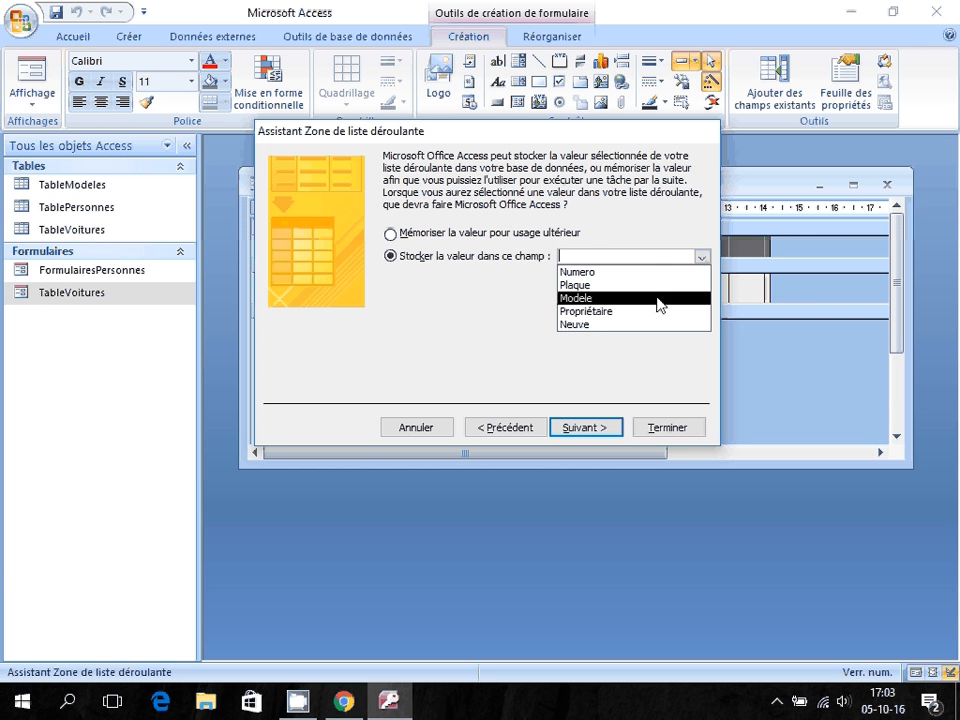
left_click(657, 298)
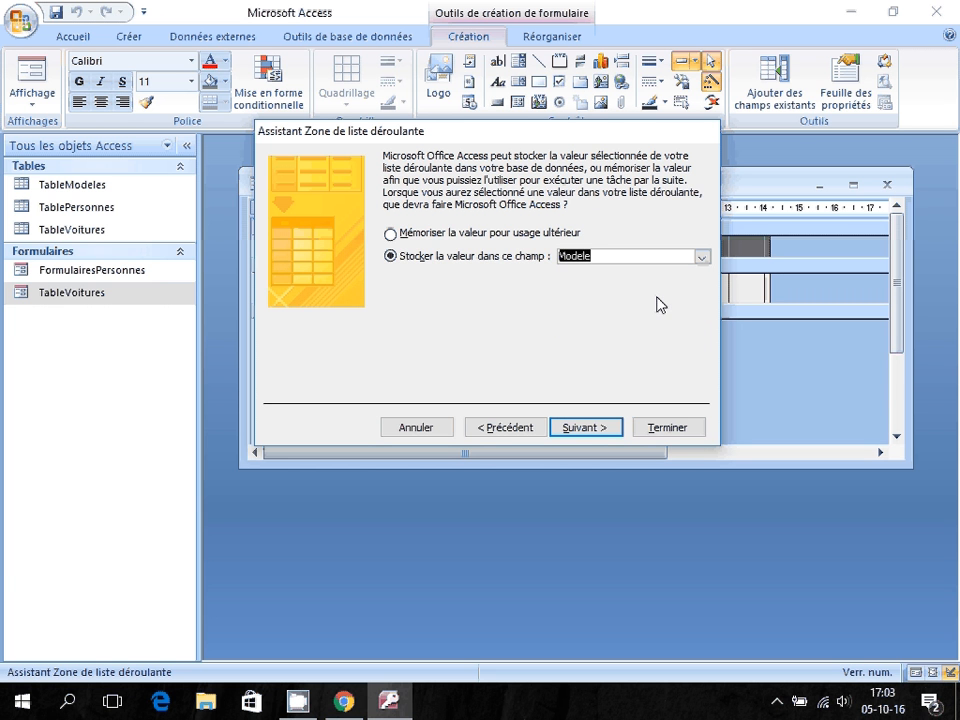
left_click(590, 428)
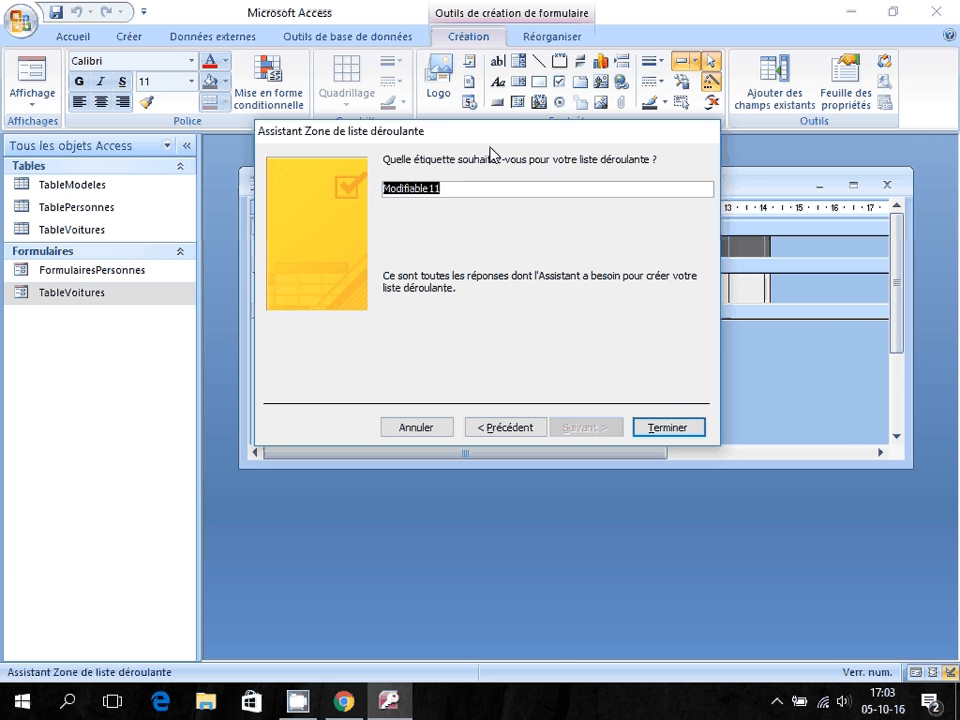
Label the combo box Modèle and finish the wizard.
left_click_drag(478, 133, 590, 334)
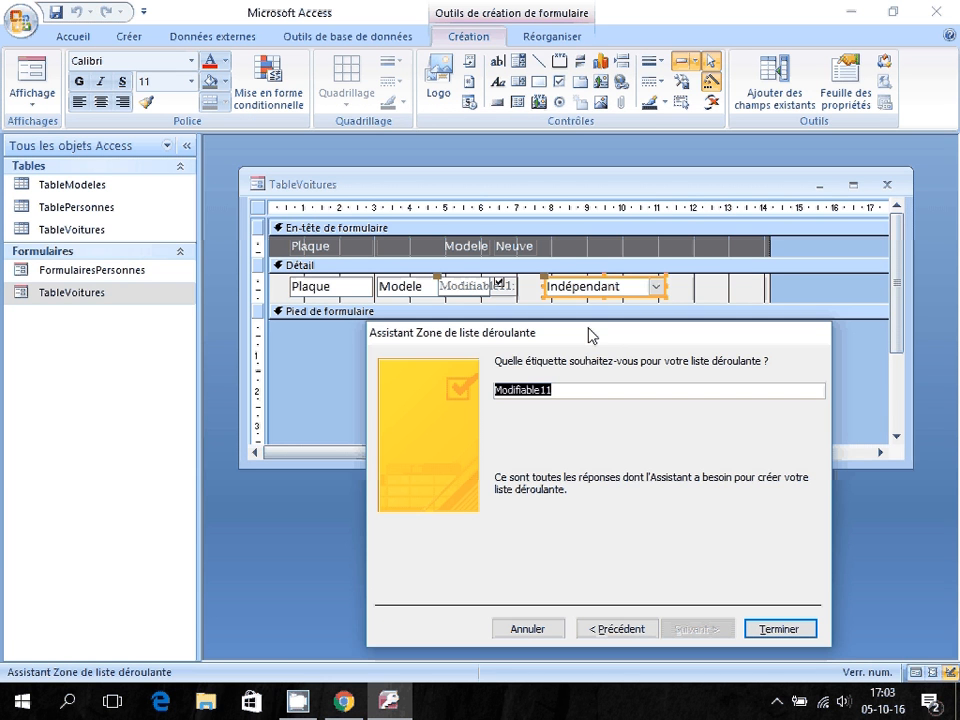
type("Modè")
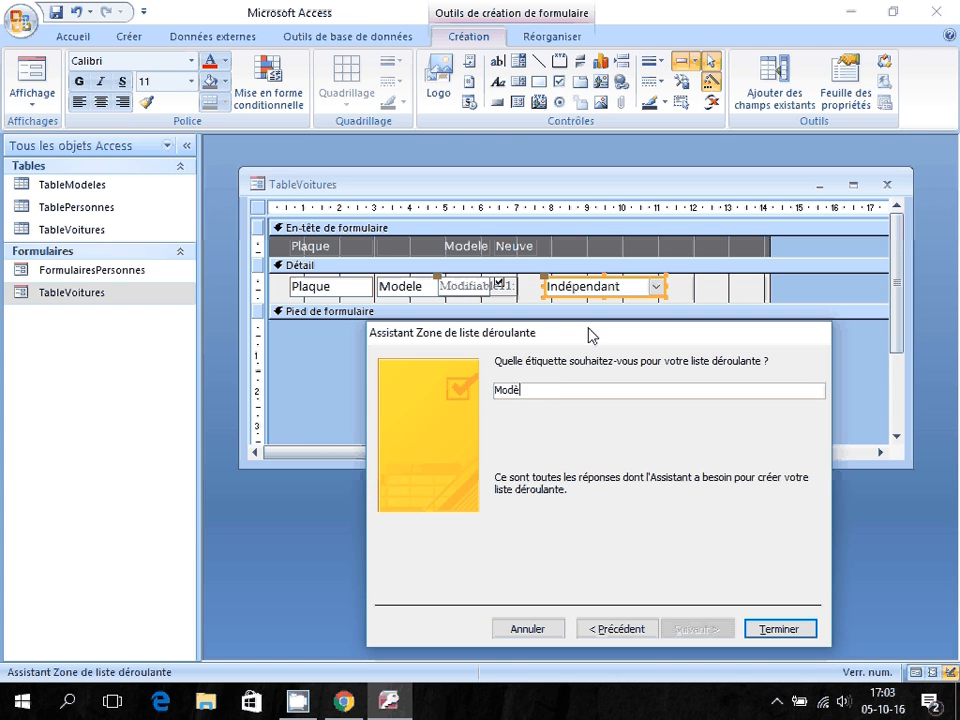
type("le")
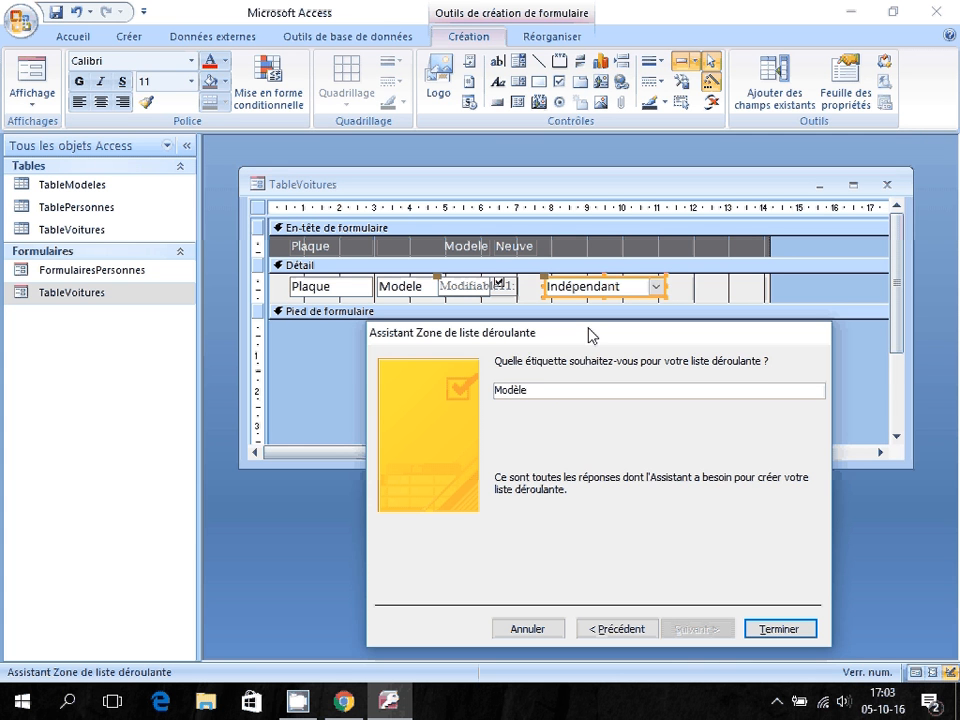
left_click(777, 629)
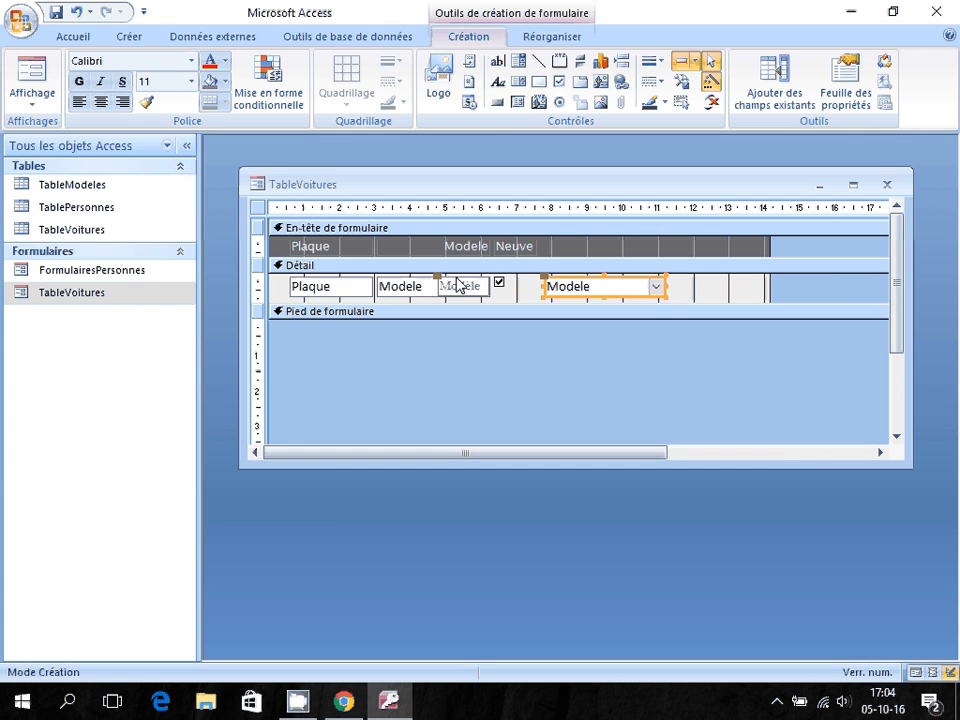
Arrange the combo box and its Modèle label as a column between Modele and Neuve, and display the form in form view.
left_click_drag(437, 277, 517, 290)
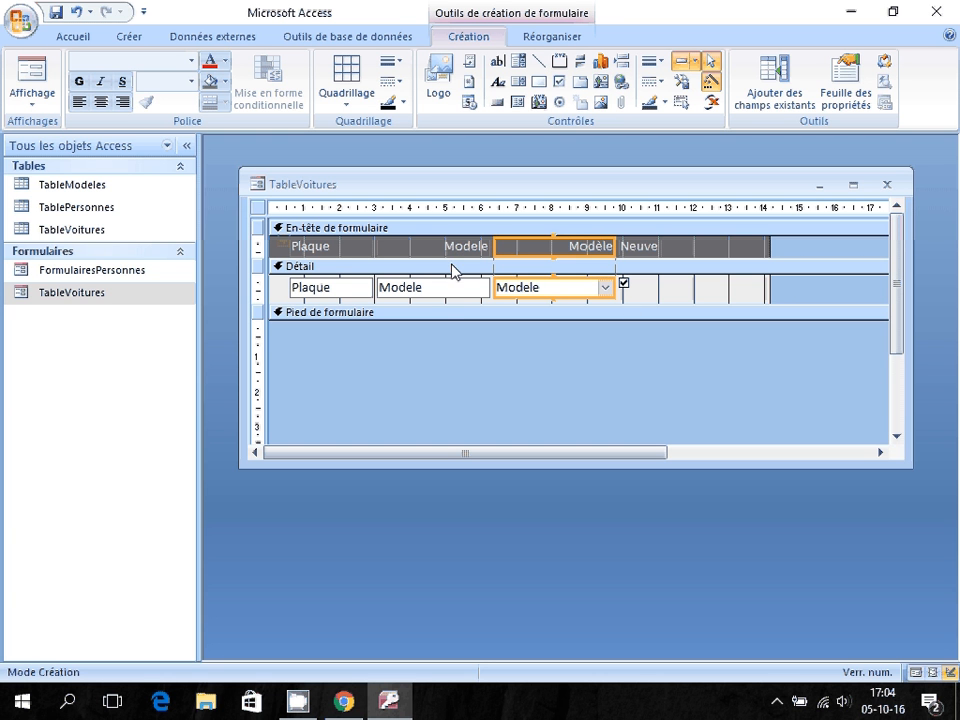
left_click(24, 75)
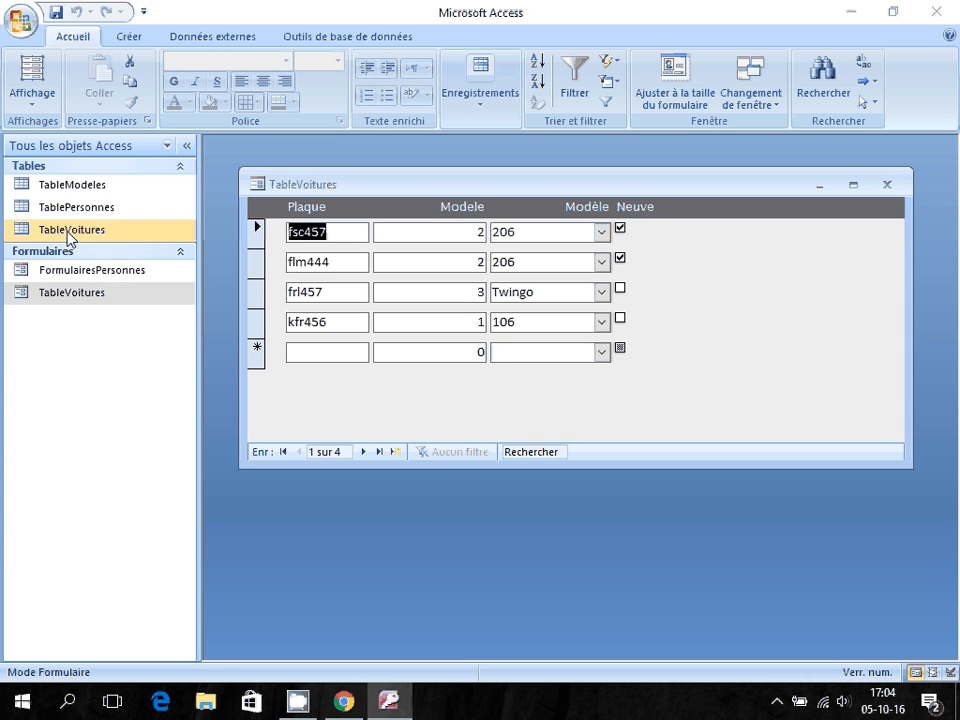
Open the TableModeles table below the form to compare model numbers with names, and close the table without opening its design.
double_click(70, 187)
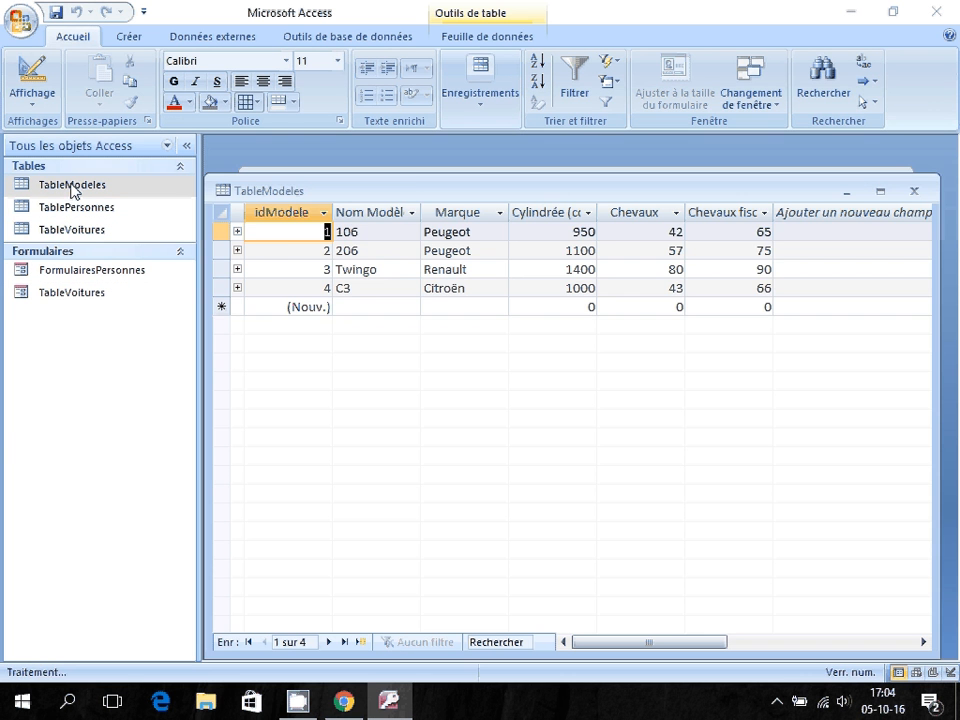
left_click_drag(407, 176, 430, 417)
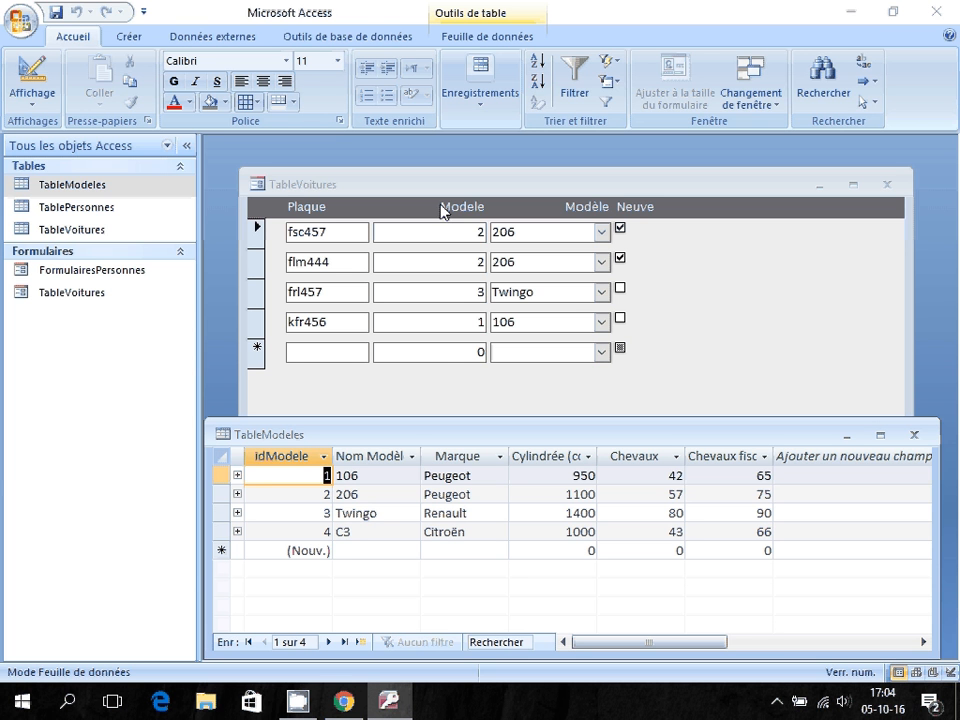
left_click(32, 96)
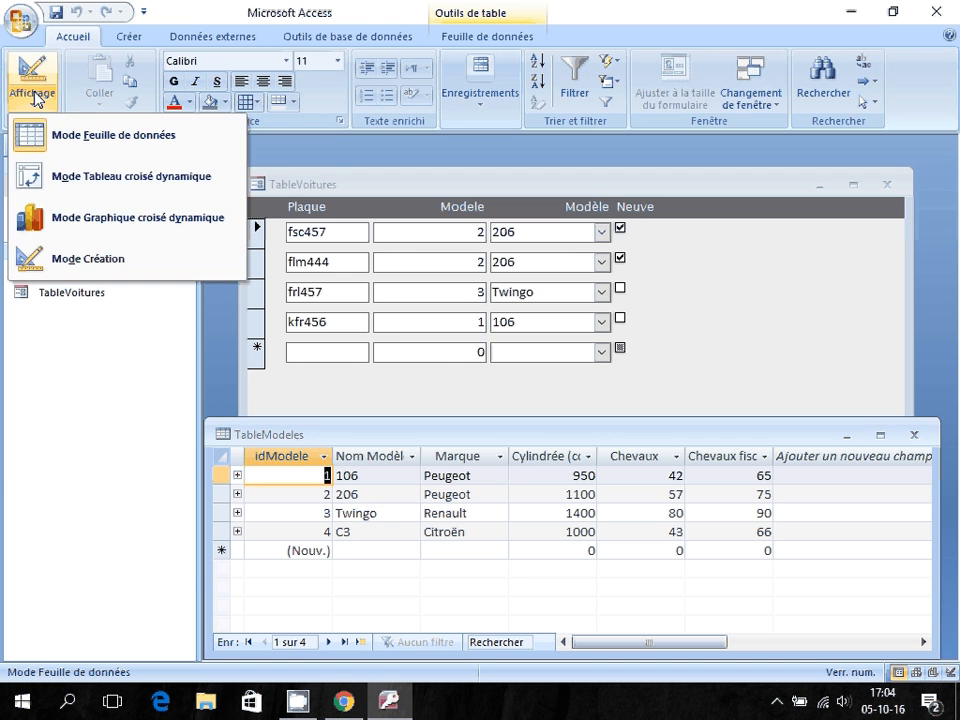
left_click(57, 266)
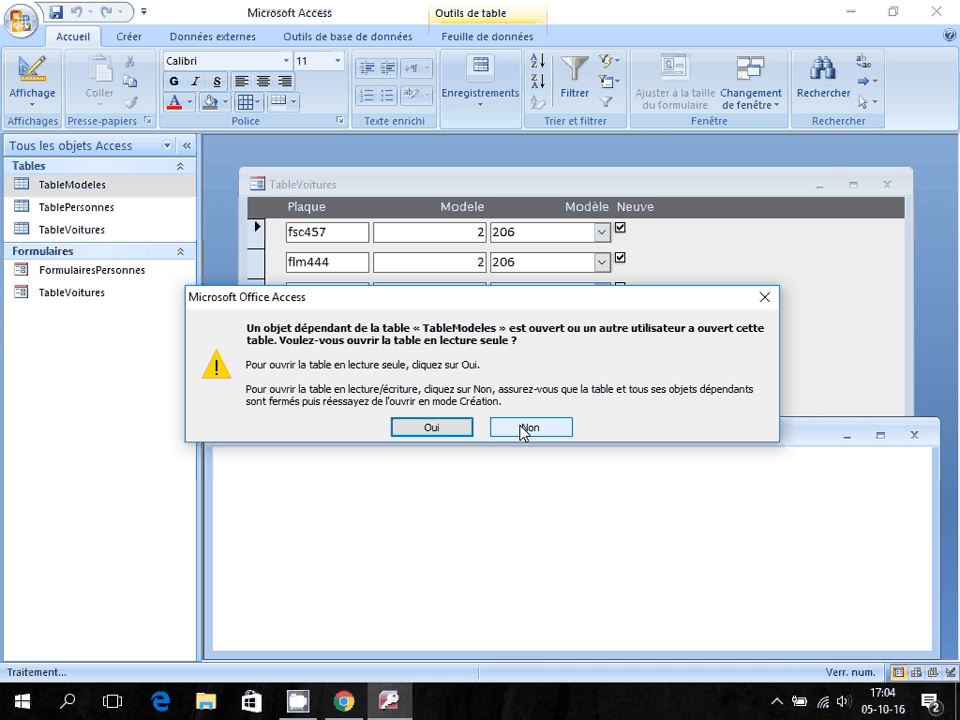
left_click(522, 428)
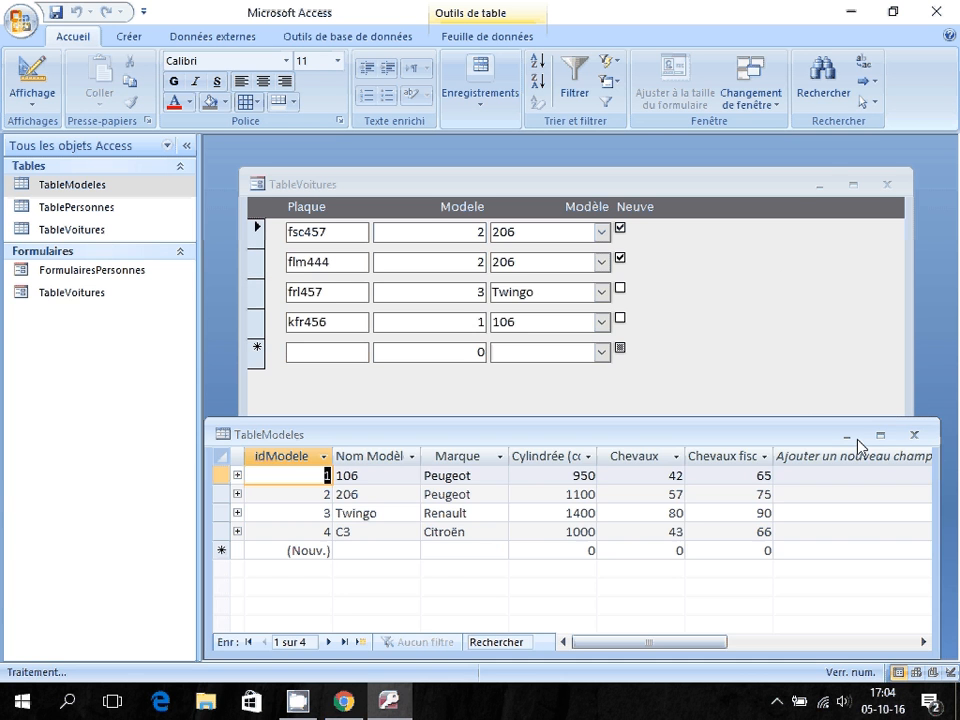
left_click(914, 435)
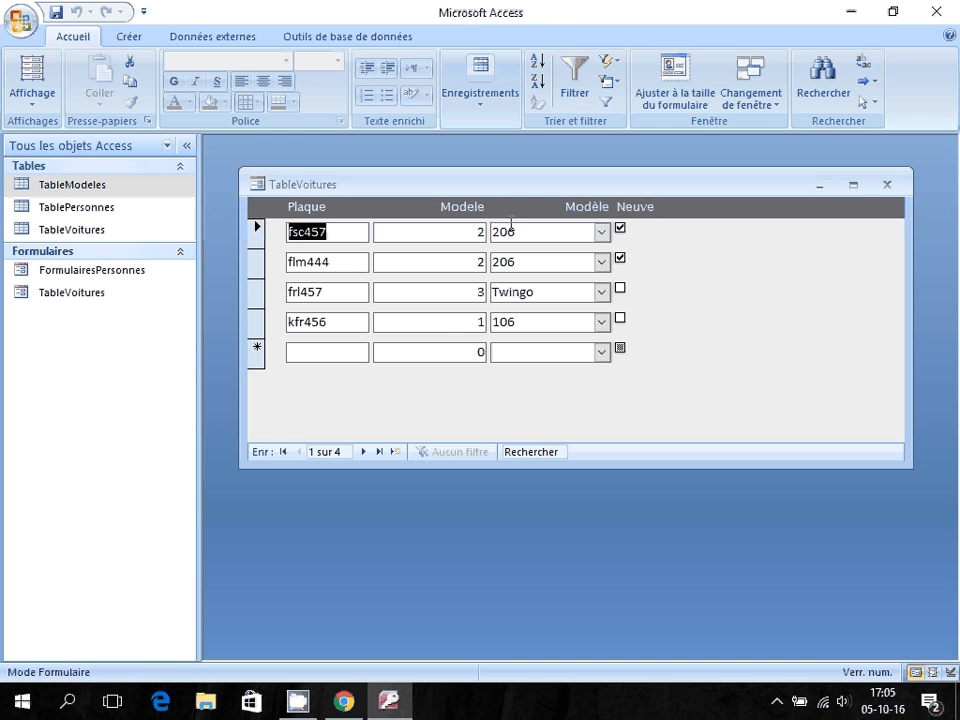
Delete the Modele number field and its label from the form's design, and display the form in form view.
left_click(40, 100)
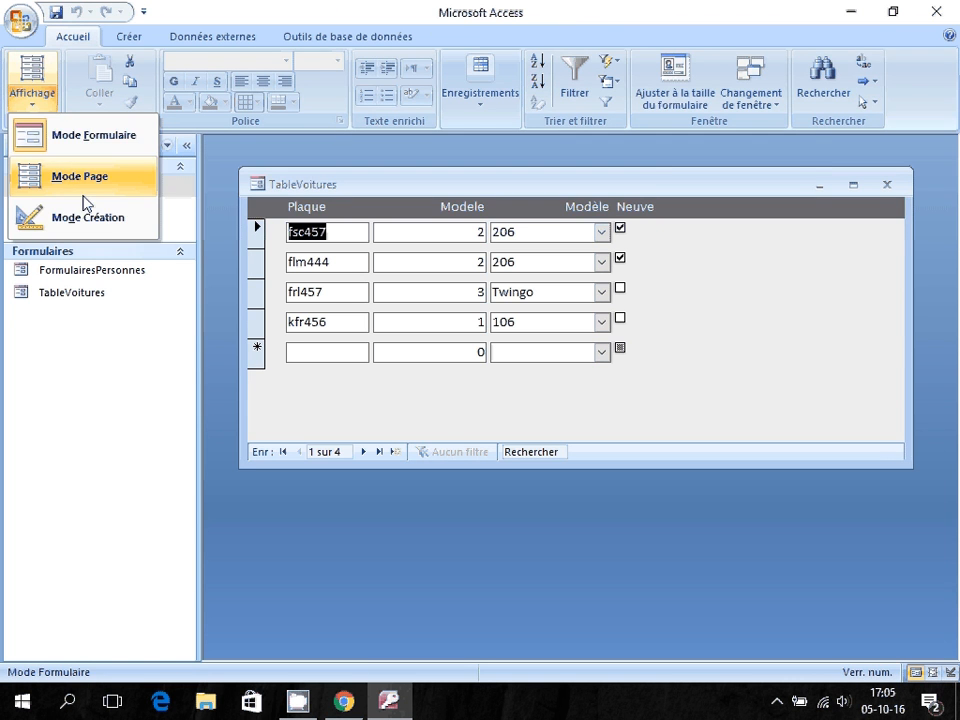
left_click(90, 216)
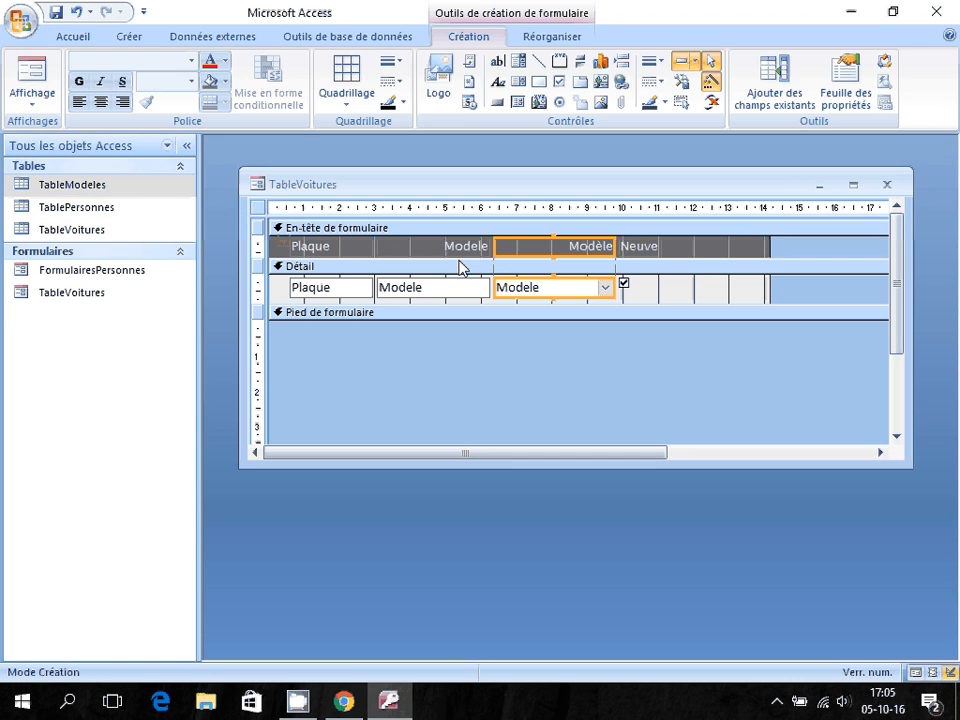
left_click(459, 249)
key("Delete")
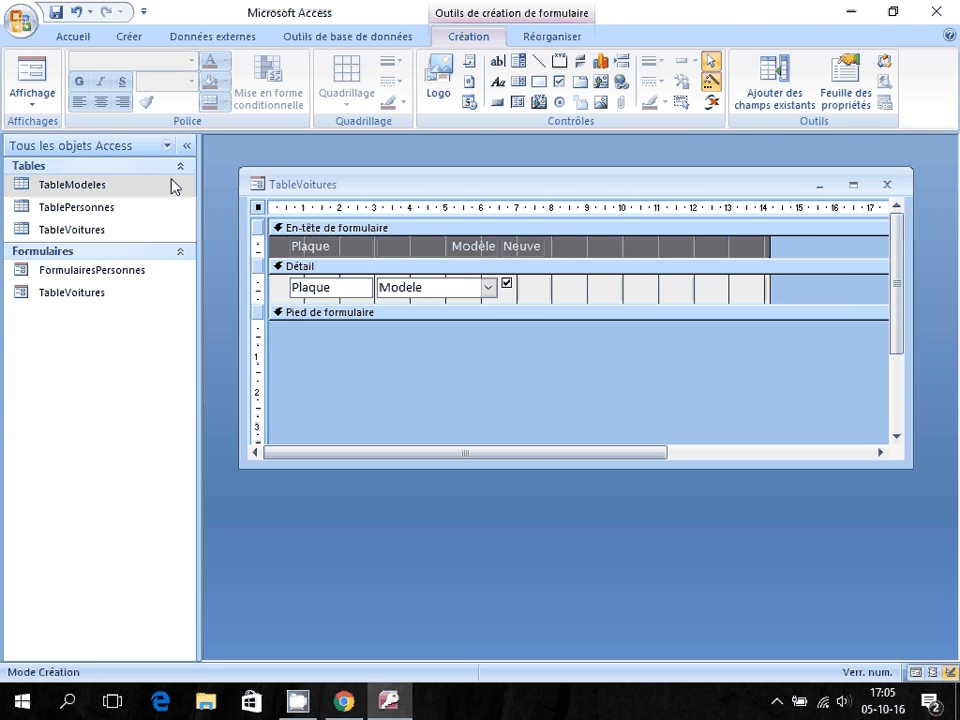
left_click(35, 88)
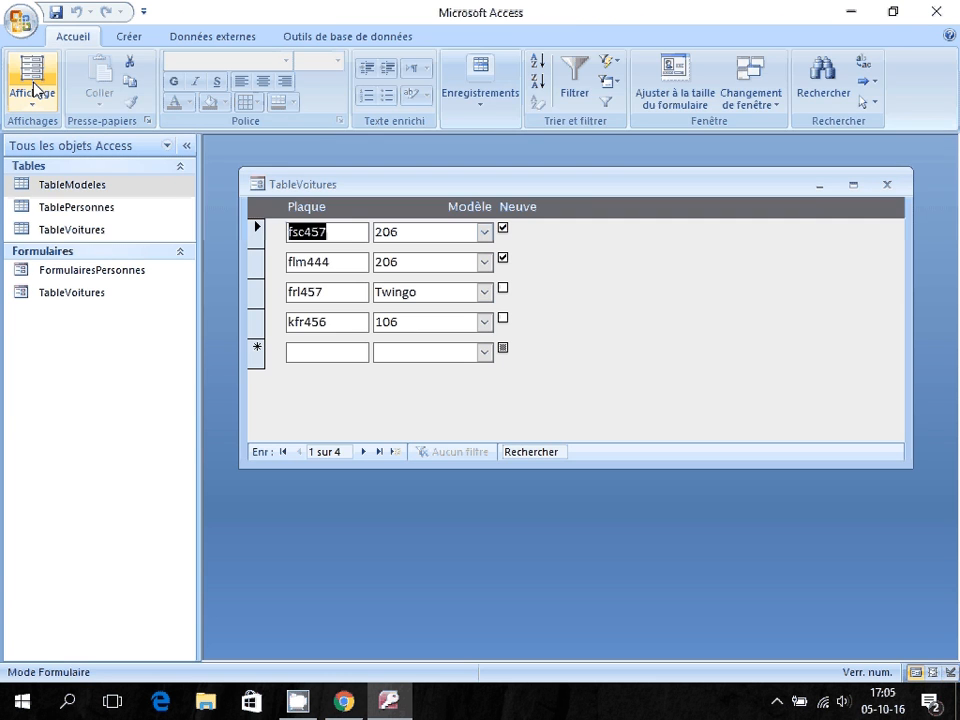
Try the Modèle combo box on car fsc457 by choosing Twingo and switching back to 206.
left_click(484, 234)
left_click(482, 288)
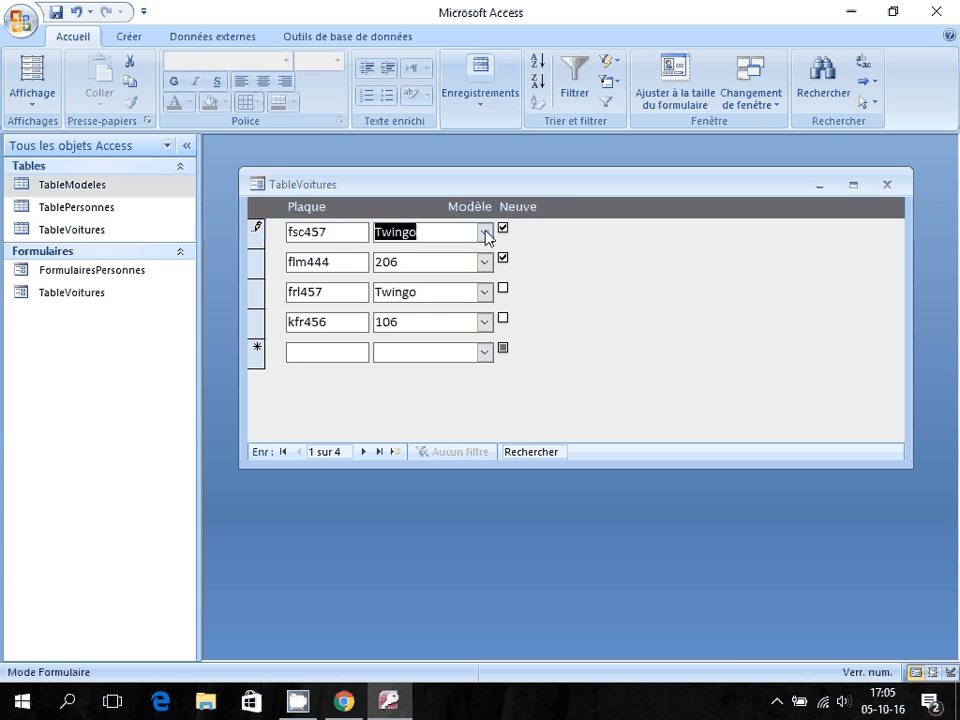
left_click(485, 235)
left_click(476, 270)
Enter a new car with model Twingo and plate jjj123, and try to switch the form to design view.
left_click(483, 353)
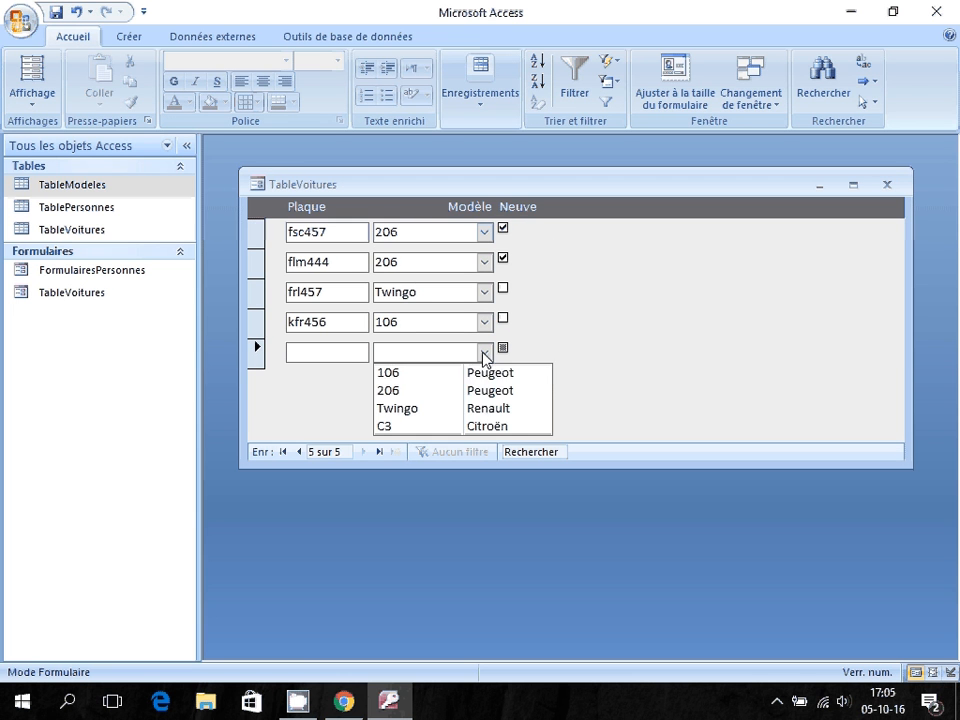
left_click(489, 409)
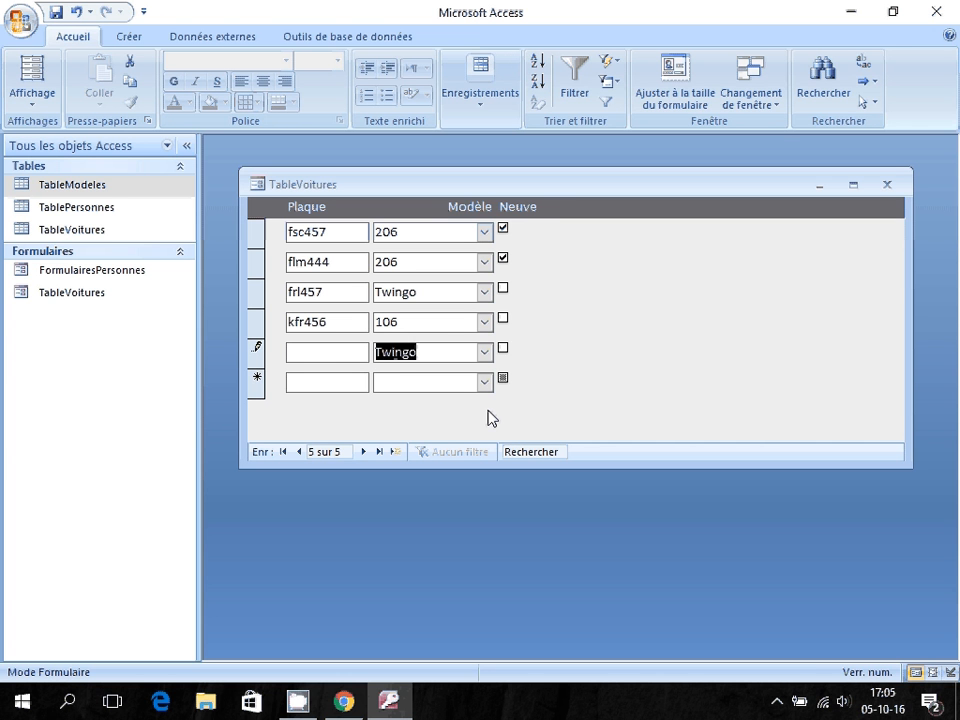
left_click(340, 350)
type("jjj123")
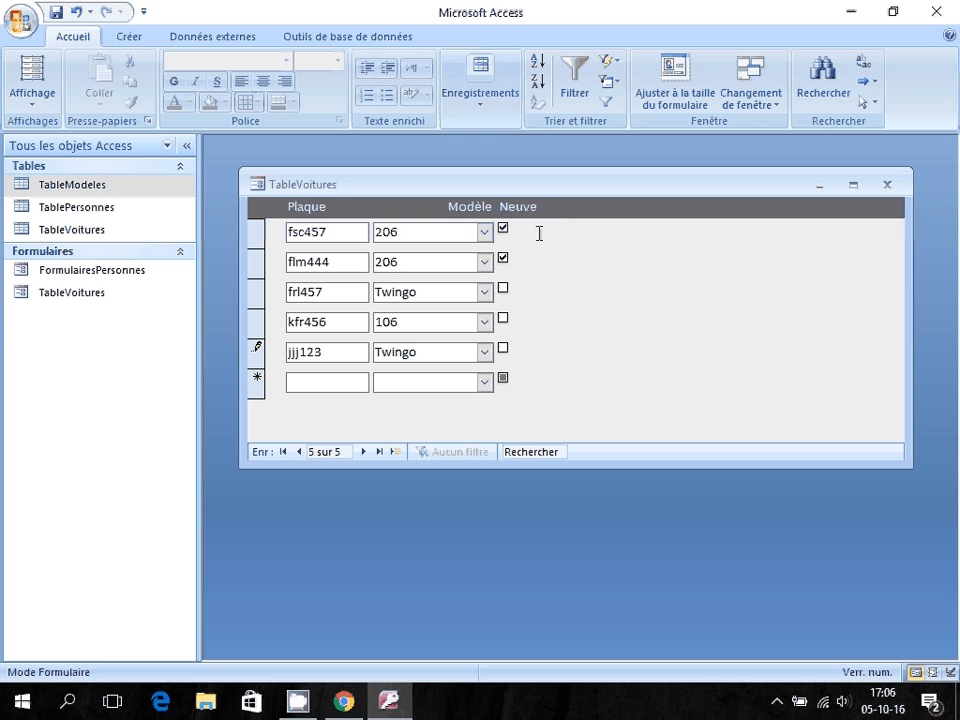
left_click(31, 105)
left_click(88, 222)
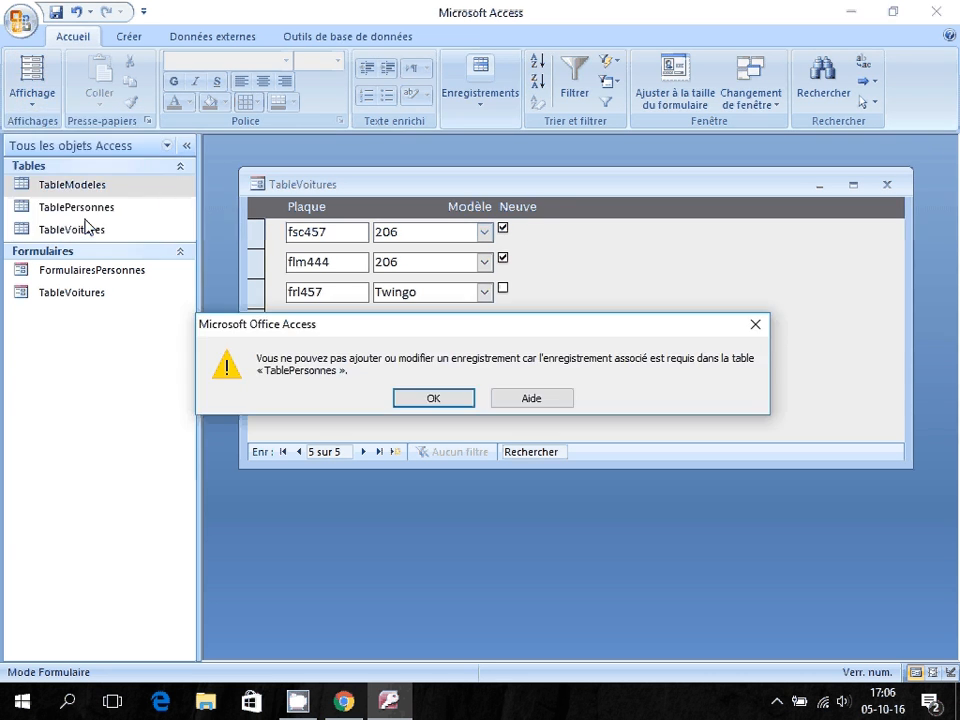
left_click(431, 399)
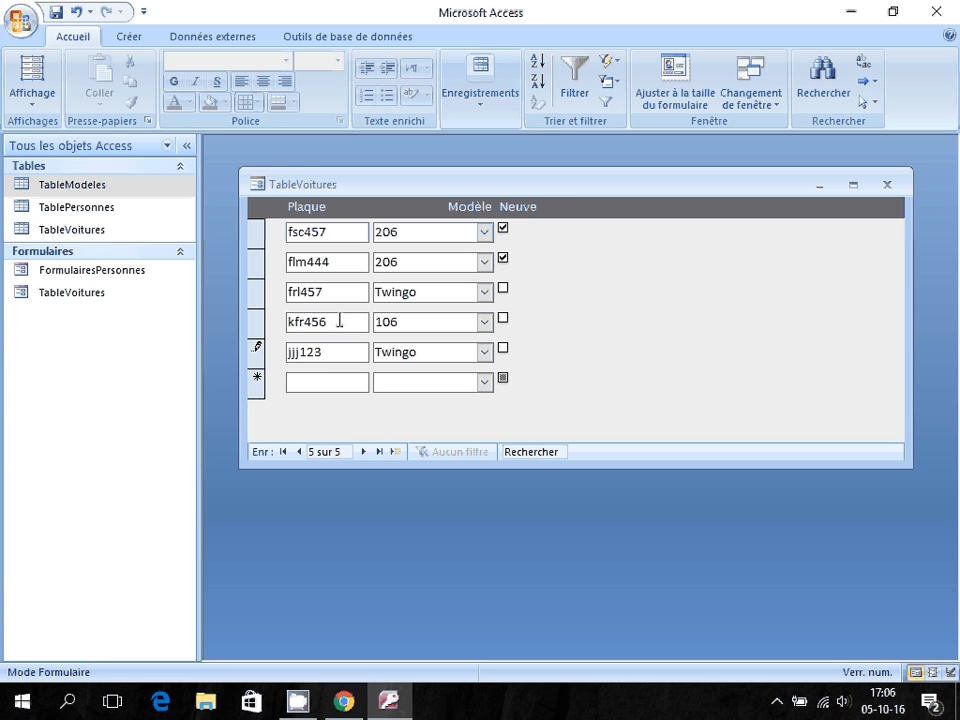
Try to move from the jjj123 record to the kfr456 record, and discard the new record.
left_click(340, 321)
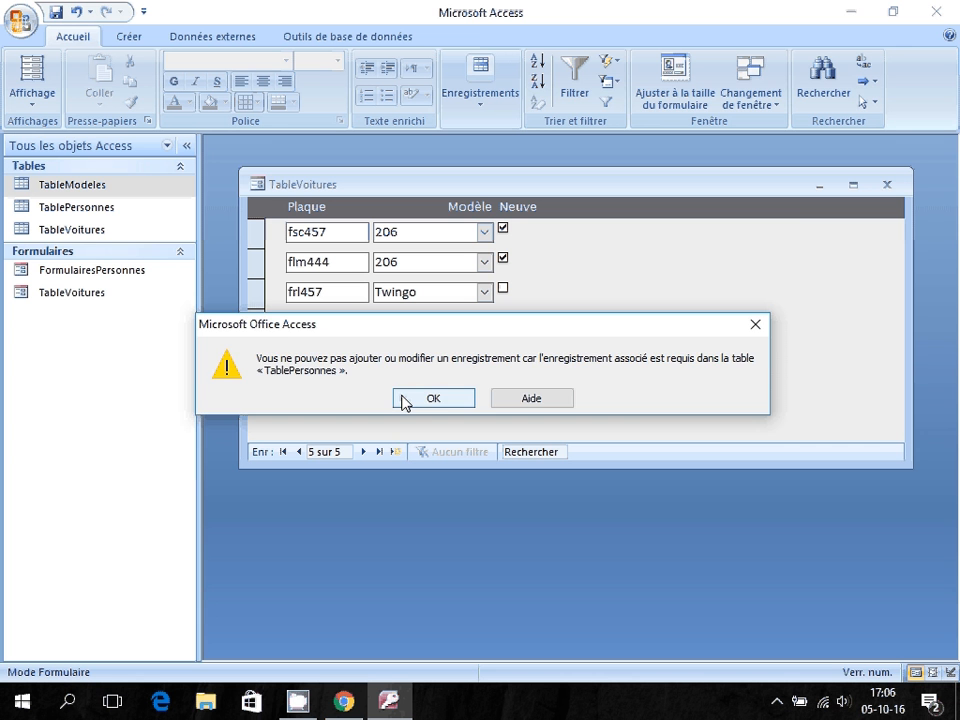
left_click(405, 400)
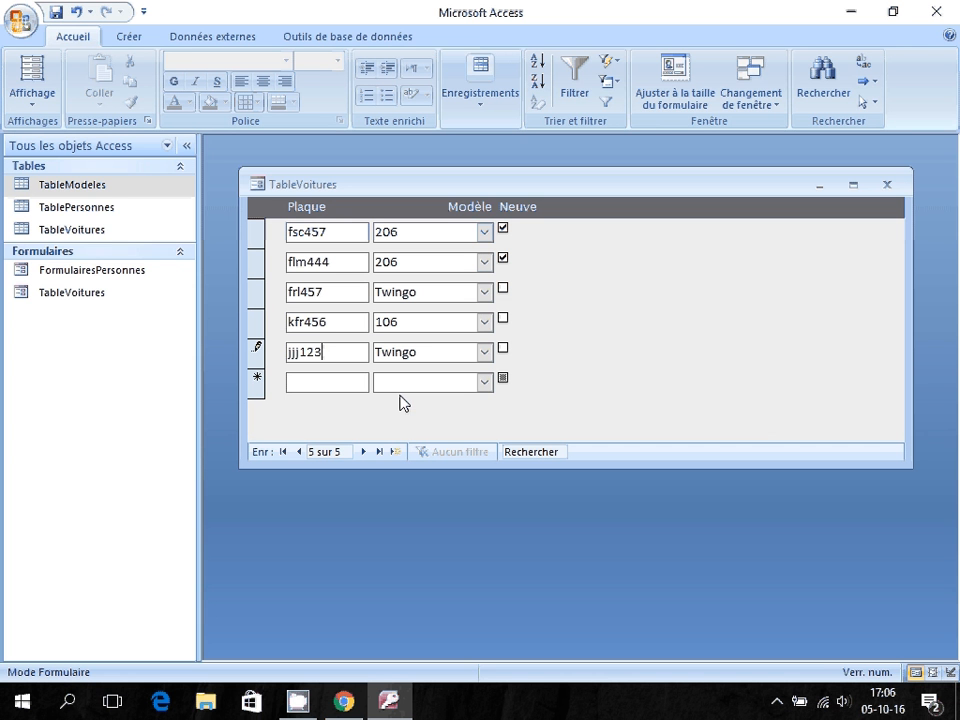
left_click(339, 322)
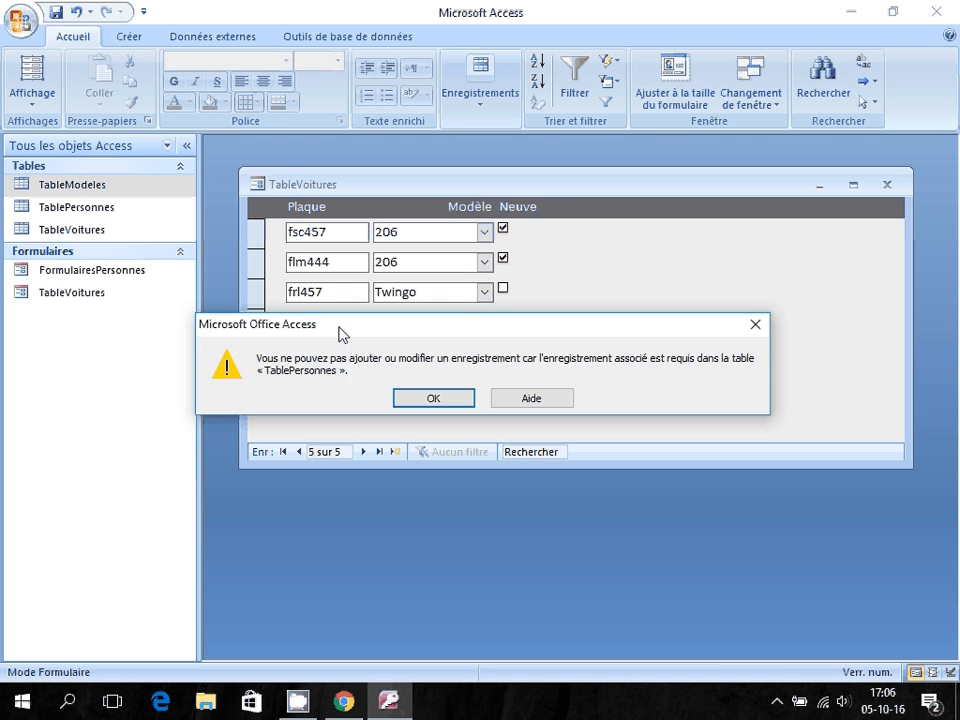
left_click(433, 398)
left_click(328, 390)
key("Return")
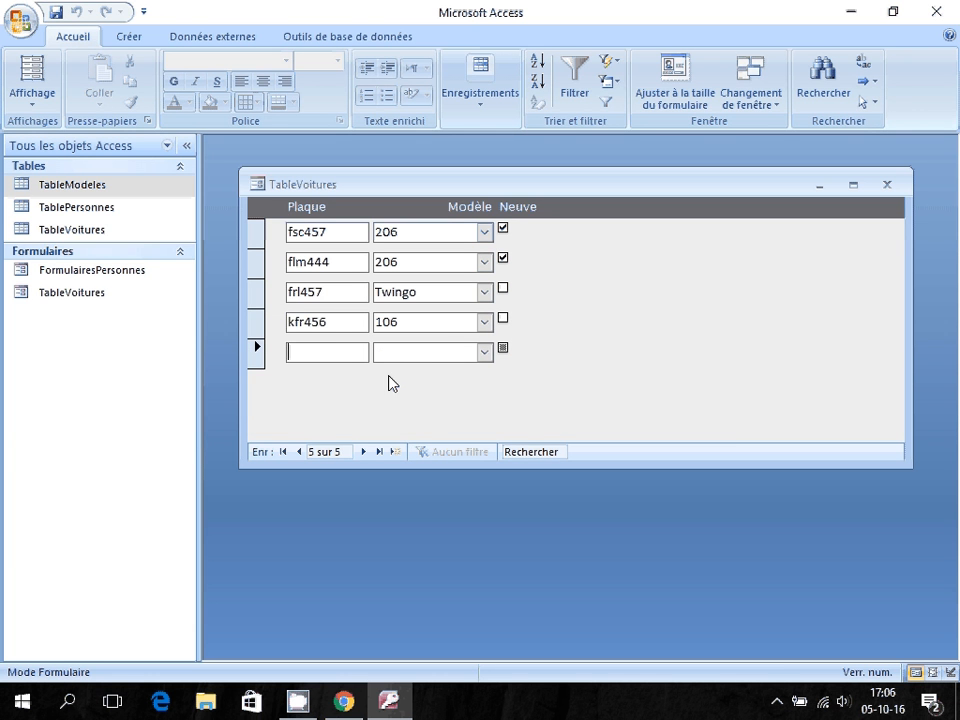
Try to add a new car with model 106 and plate dsfsdf, and discard the record.
left_click(485, 352)
left_click(470, 371)
left_click(341, 349)
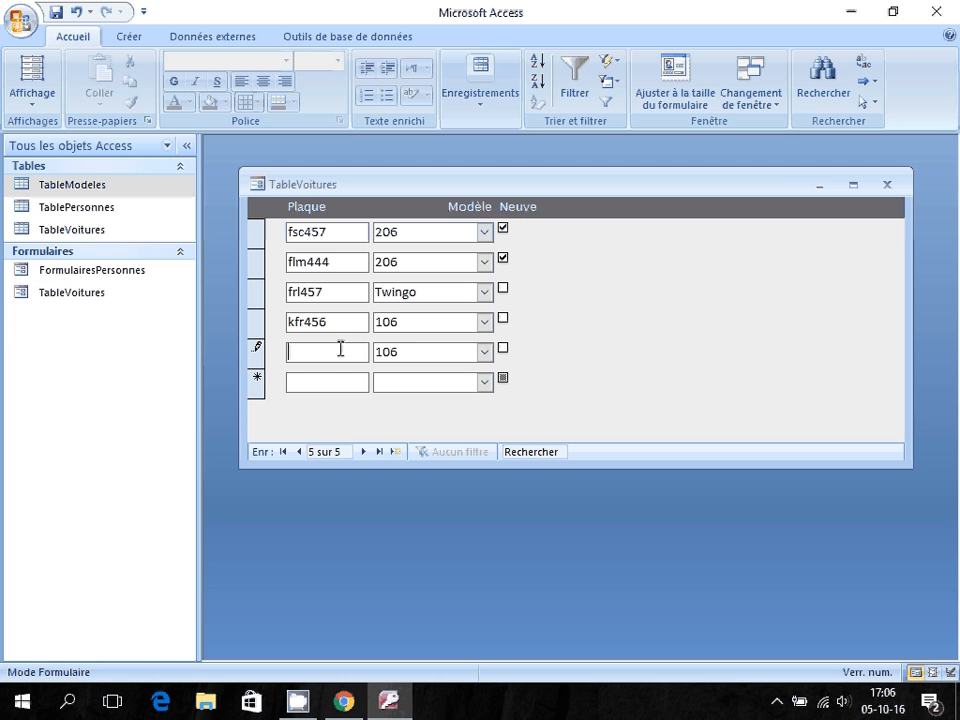
type("dsfsdf")
left_click(326, 382)
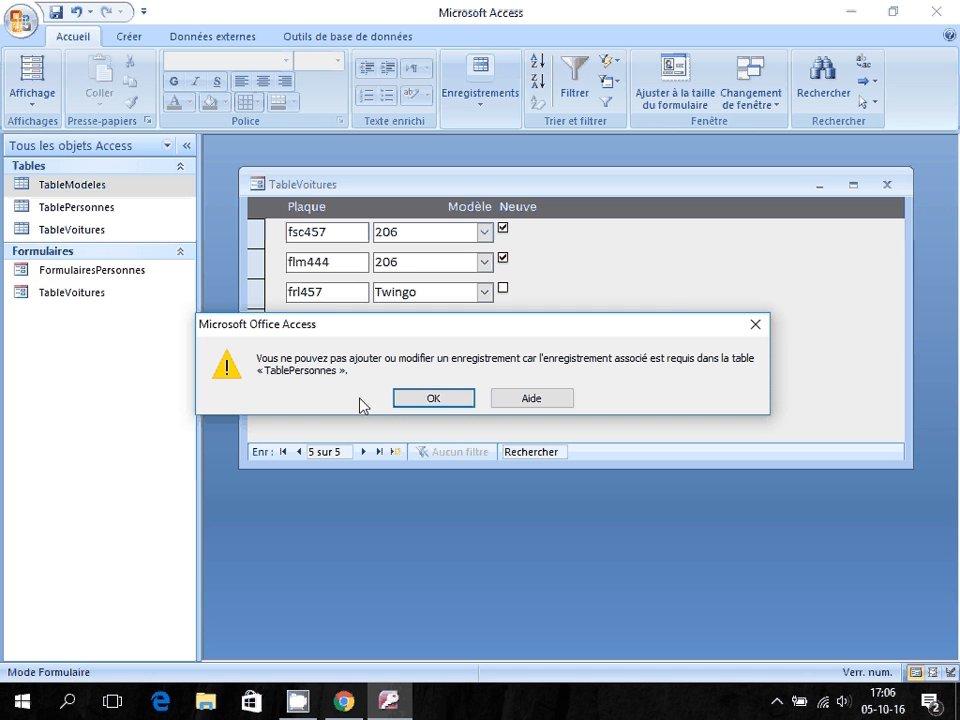
left_click(420, 399)
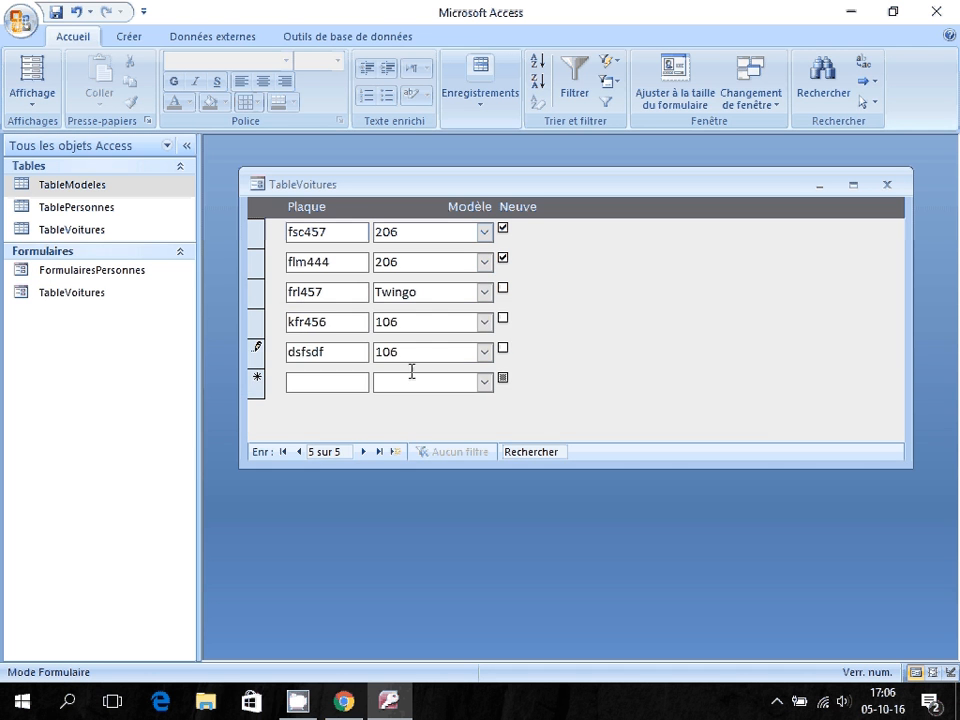
key("Escape")
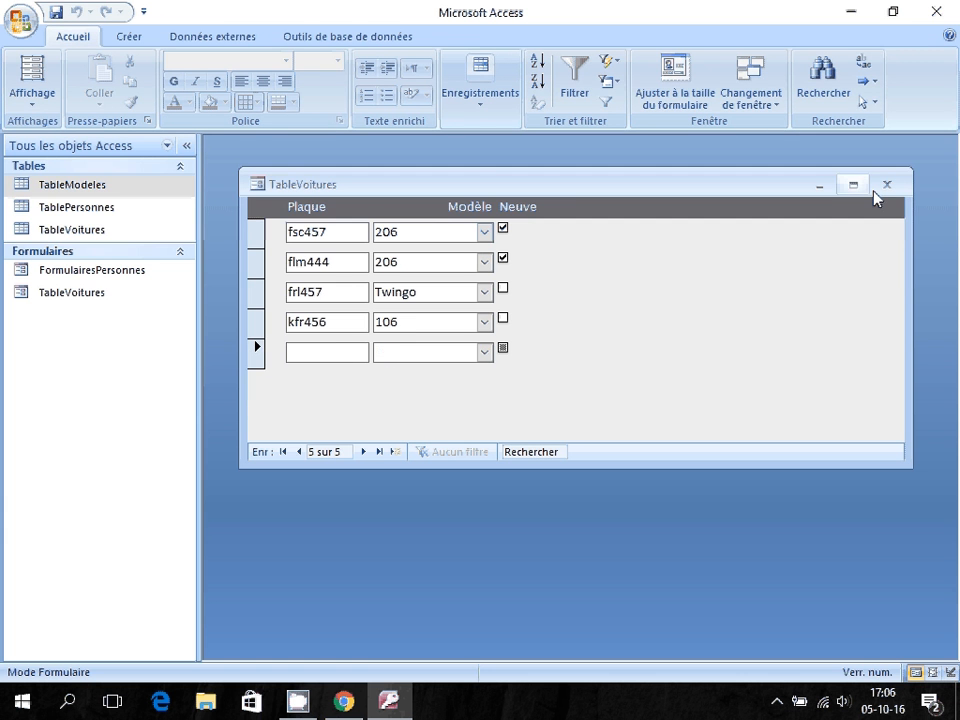
Close the TableVoitures form, saving its design changes, and open the FormulairesPersonnes form.
left_click(886, 184)
left_click(405, 396)
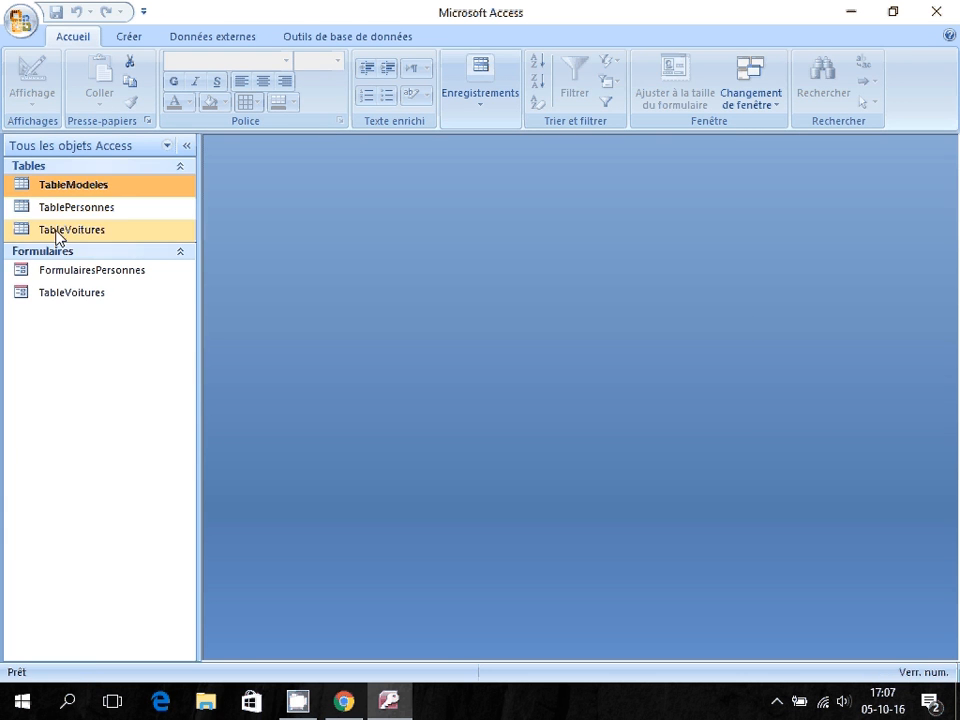
left_click(83, 274)
double_click(84, 274)
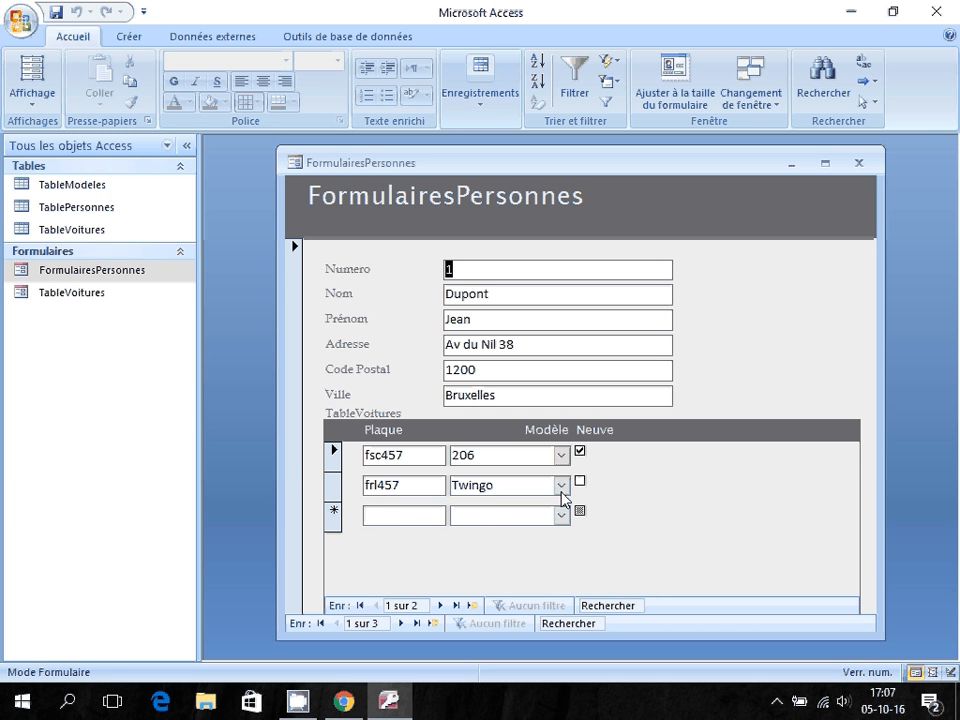
Add a Twingo with plate fff123 to the cars of person number 1, and close the form.
left_click(563, 516)
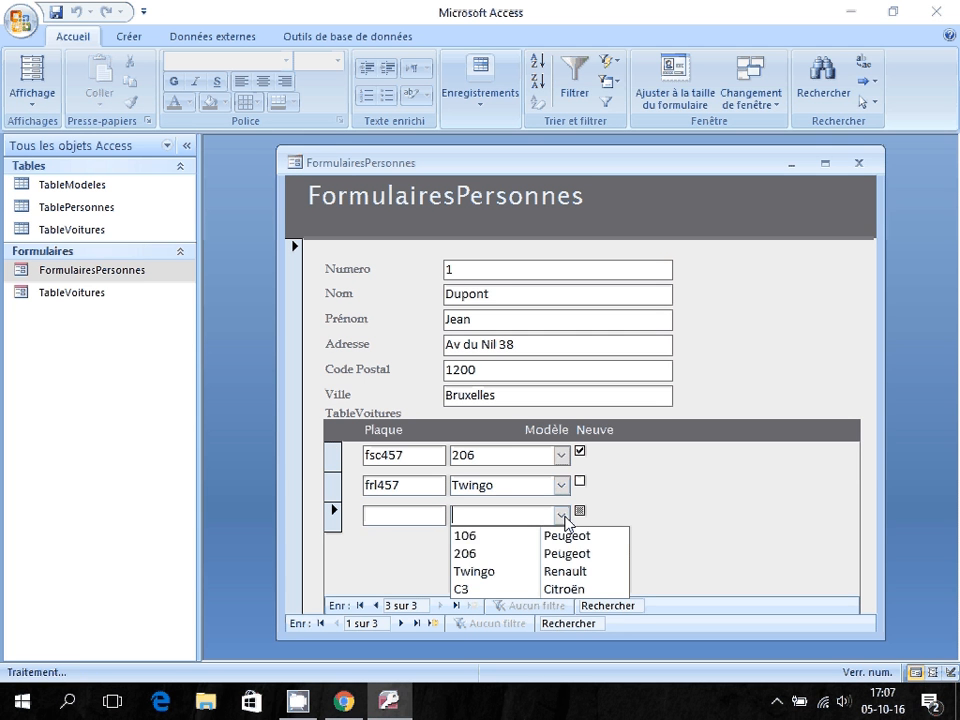
left_click(563, 573)
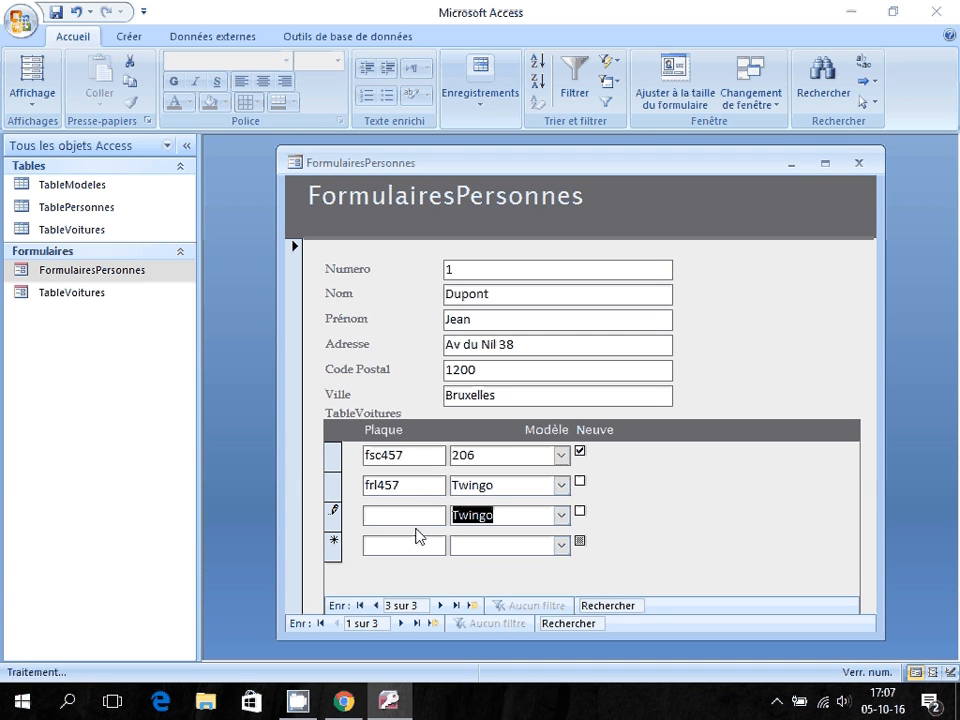
left_click(386, 516)
type("fff")
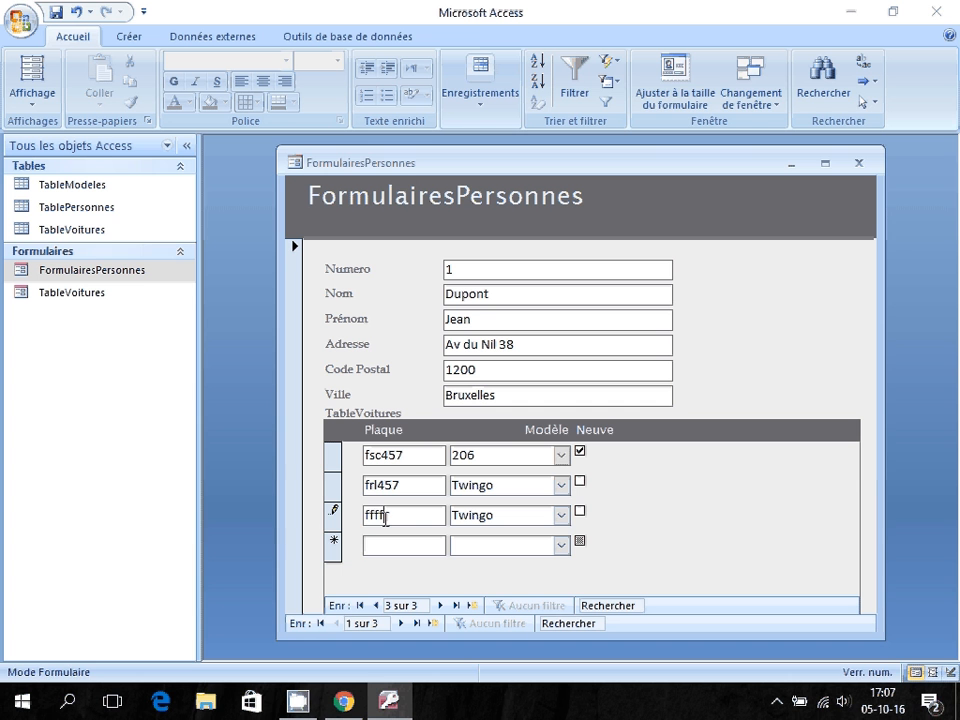
type("123")
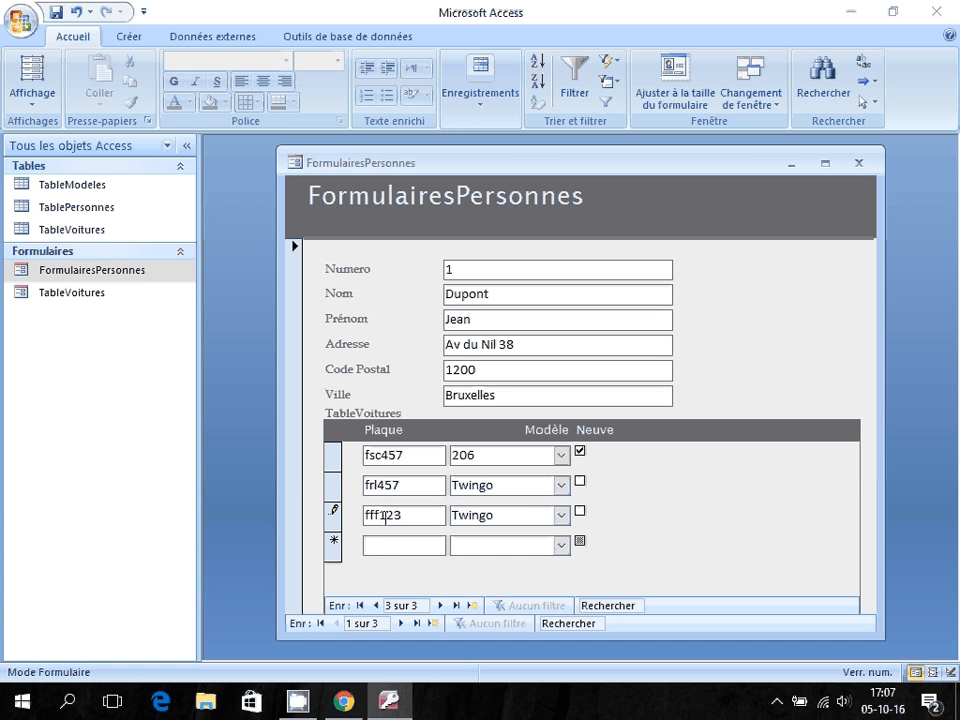
left_click(394, 544)
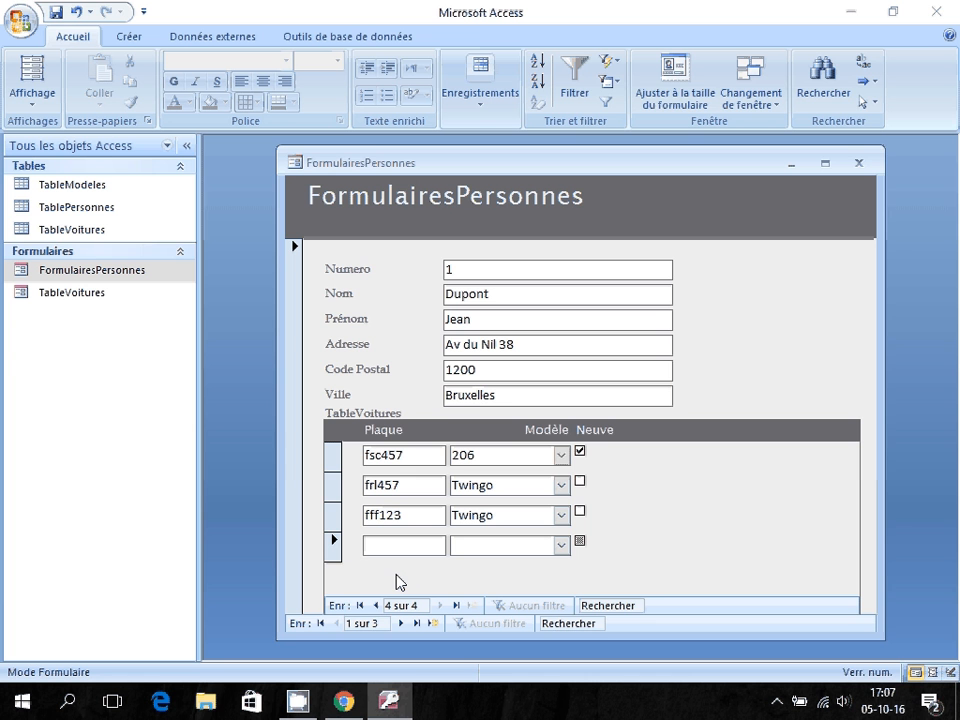
left_click(860, 164)
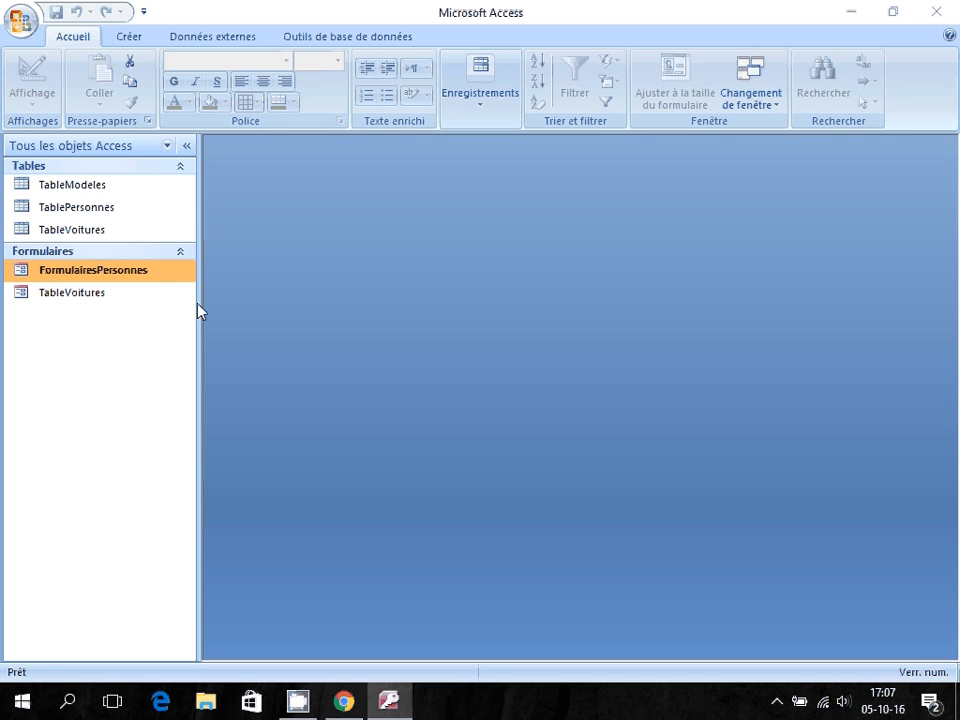
Open the TableVoitures form in design view, and turn the control wizards off and on again.
double_click(88, 293)
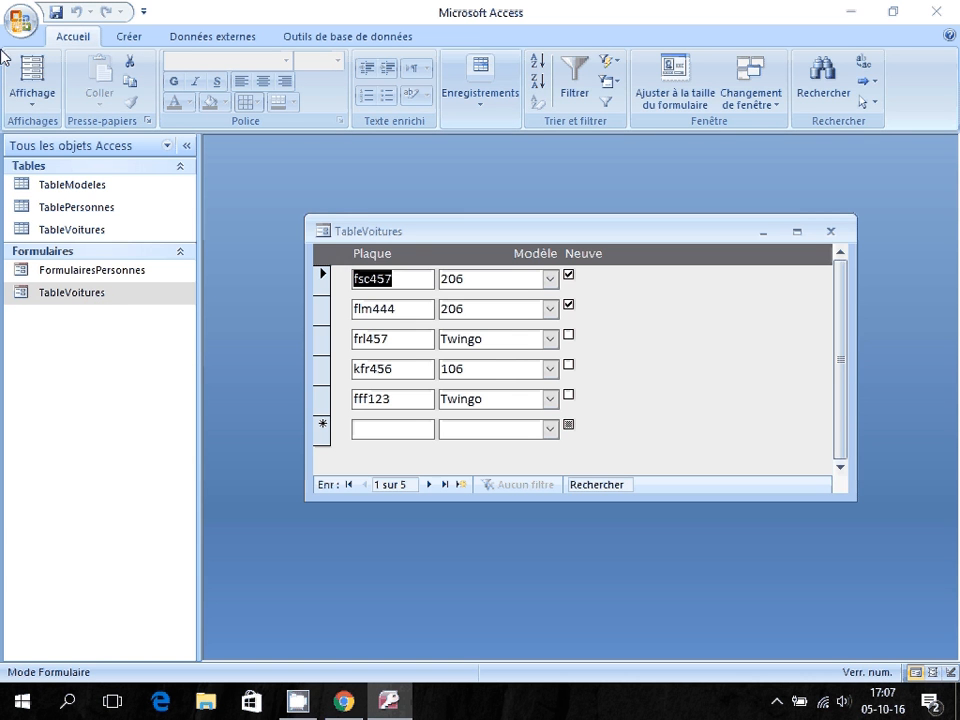
left_click(35, 102)
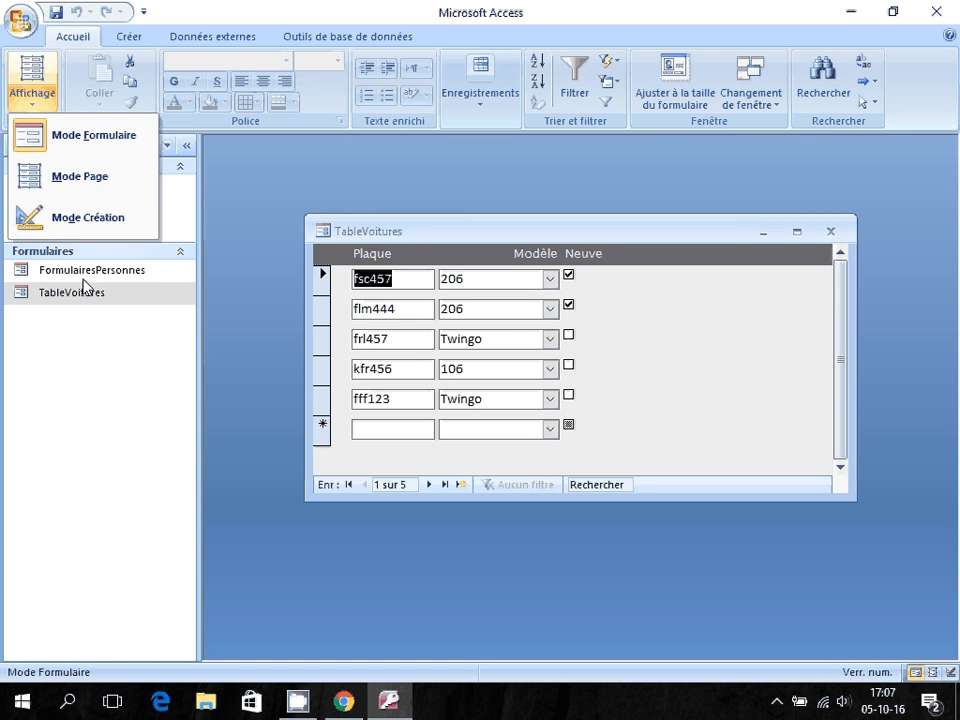
left_click(86, 219)
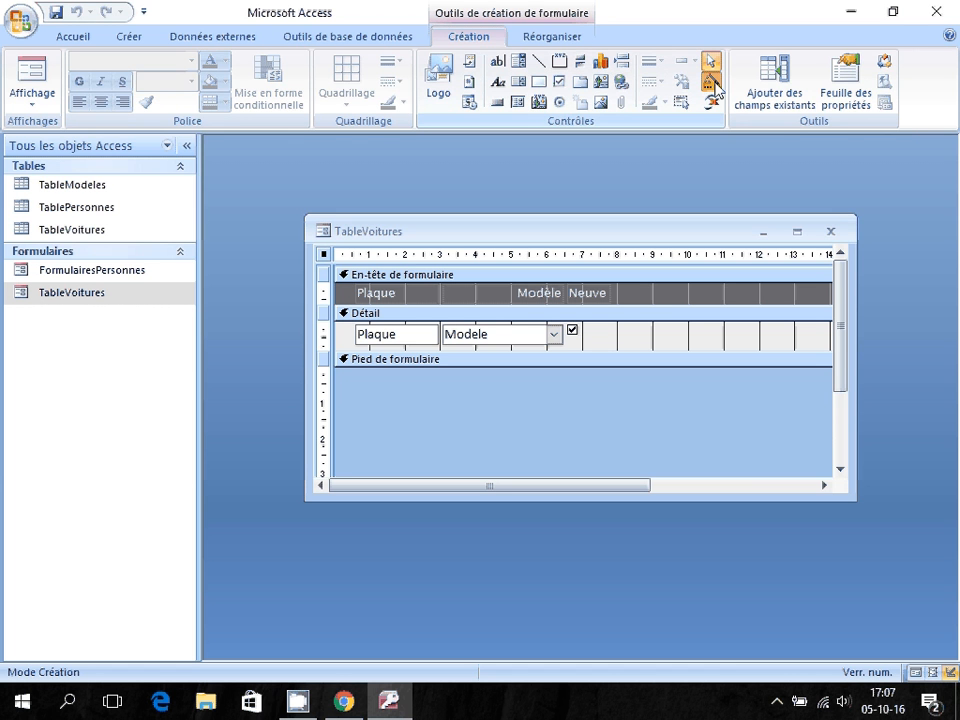
left_click(715, 83)
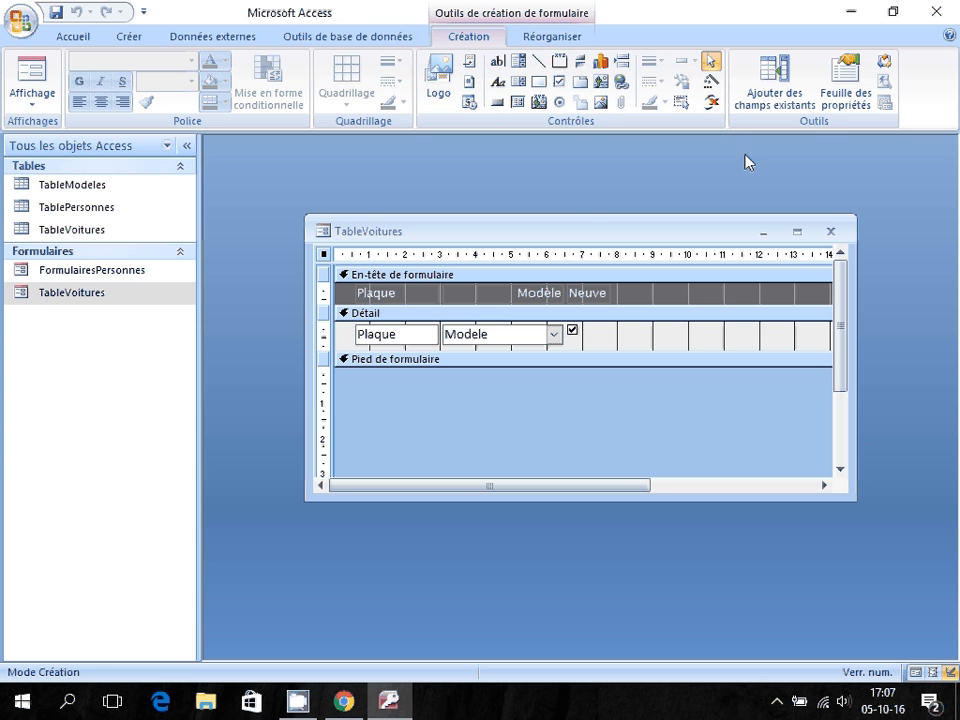
left_click(713, 83)
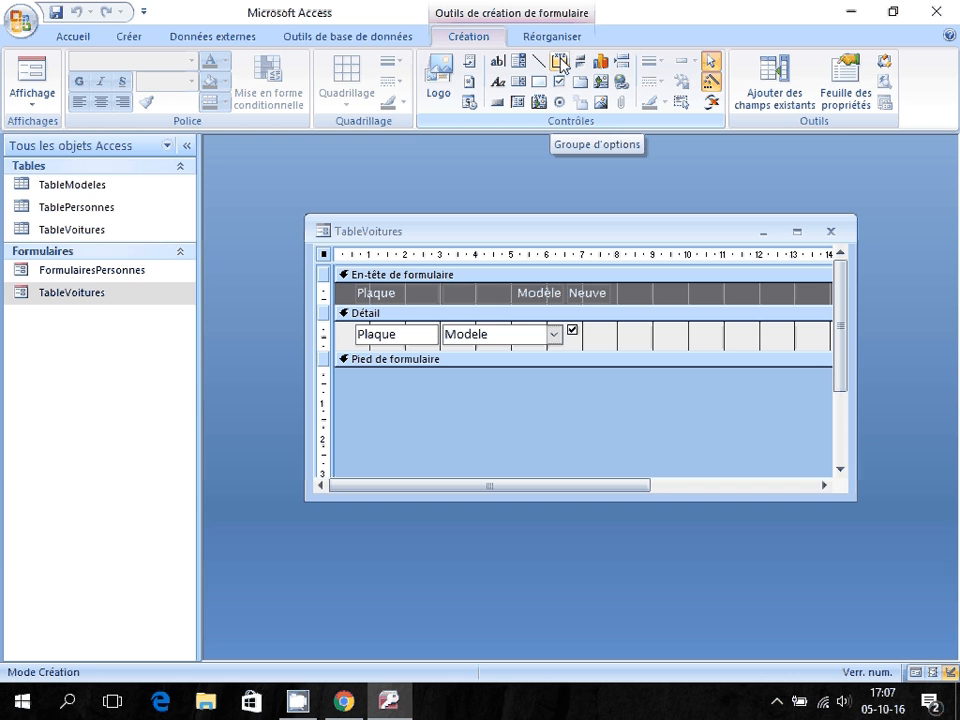
Draw an option group about 3 cm wide in the Détail section, beyond the Neuve check box, and clear the wizard off it.
left_click(559, 63)
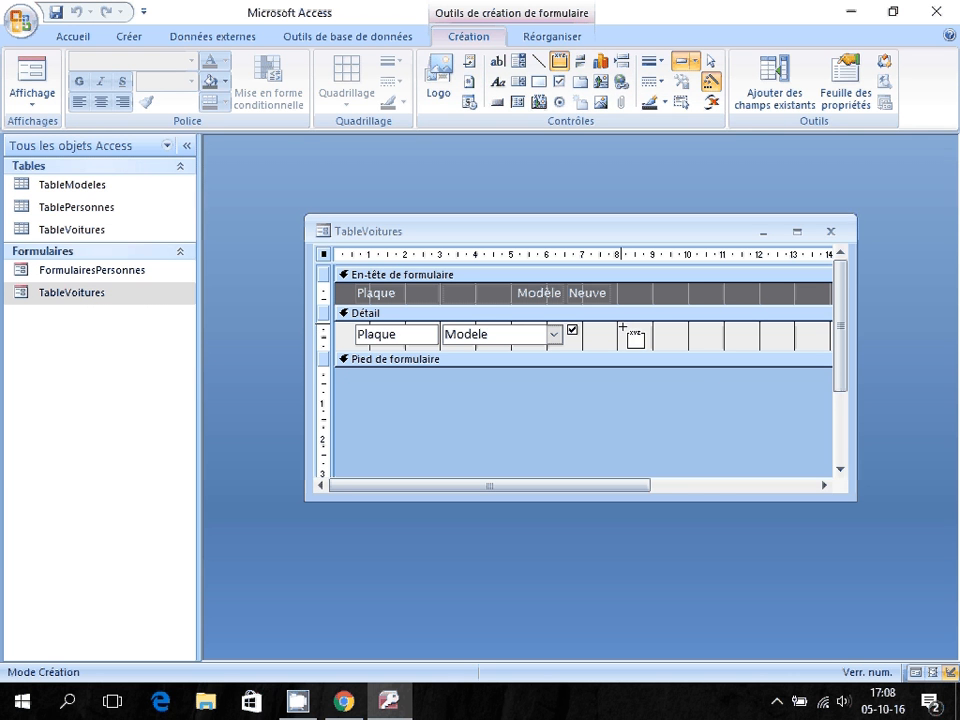
left_click_drag(622, 326, 737, 378)
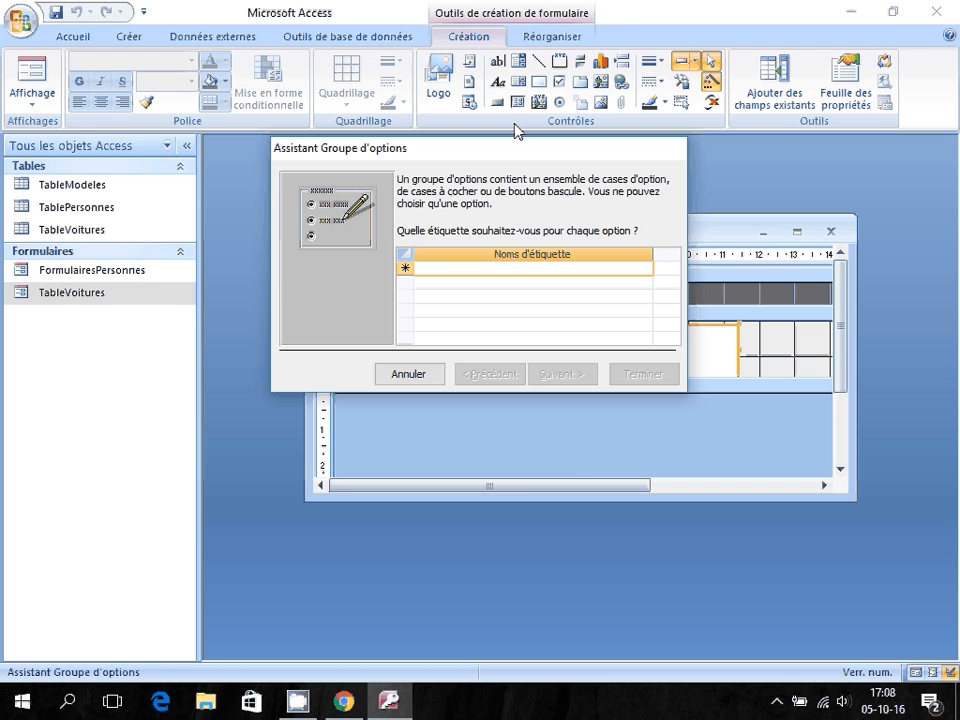
left_click_drag(521, 152, 357, 166)
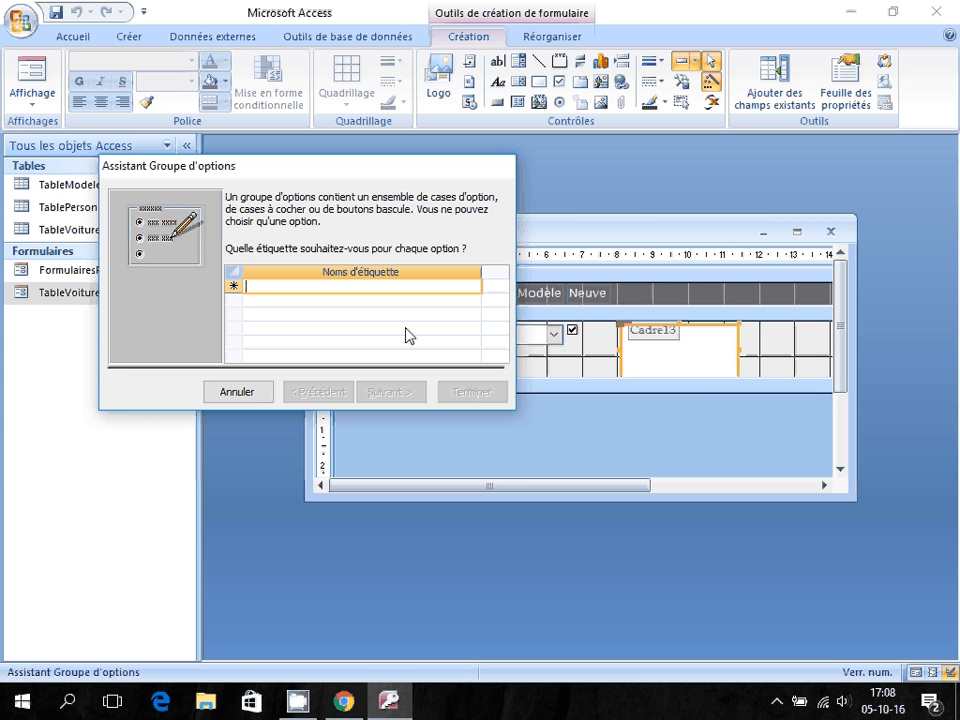
Enter neuve and occasion as the option labels and continue to the default value choice.
type("n")
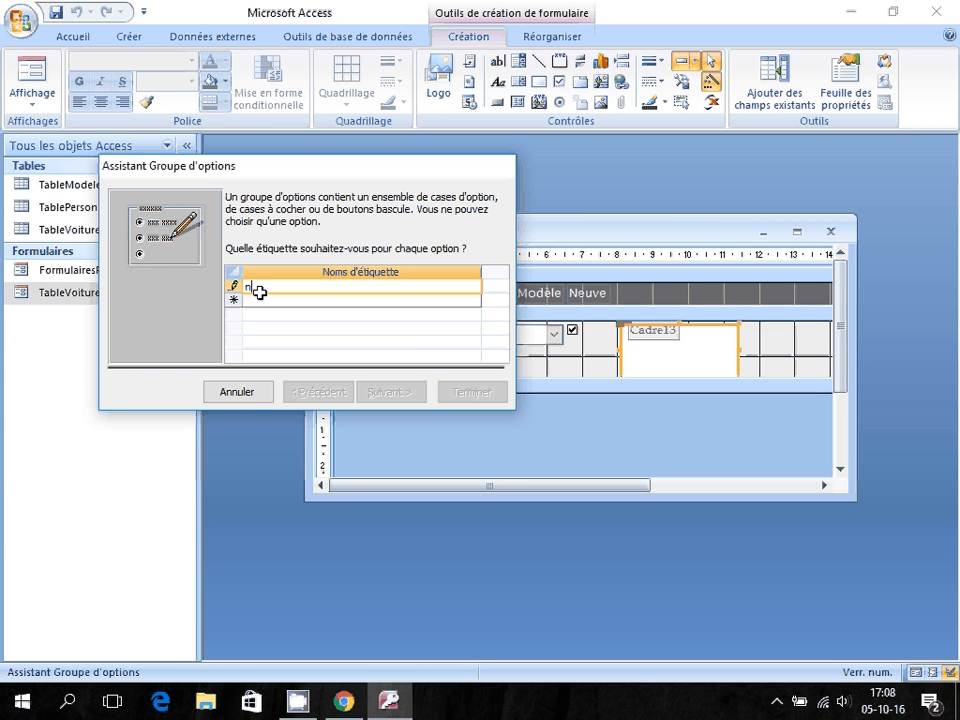
type("euve")
left_click(261, 300)
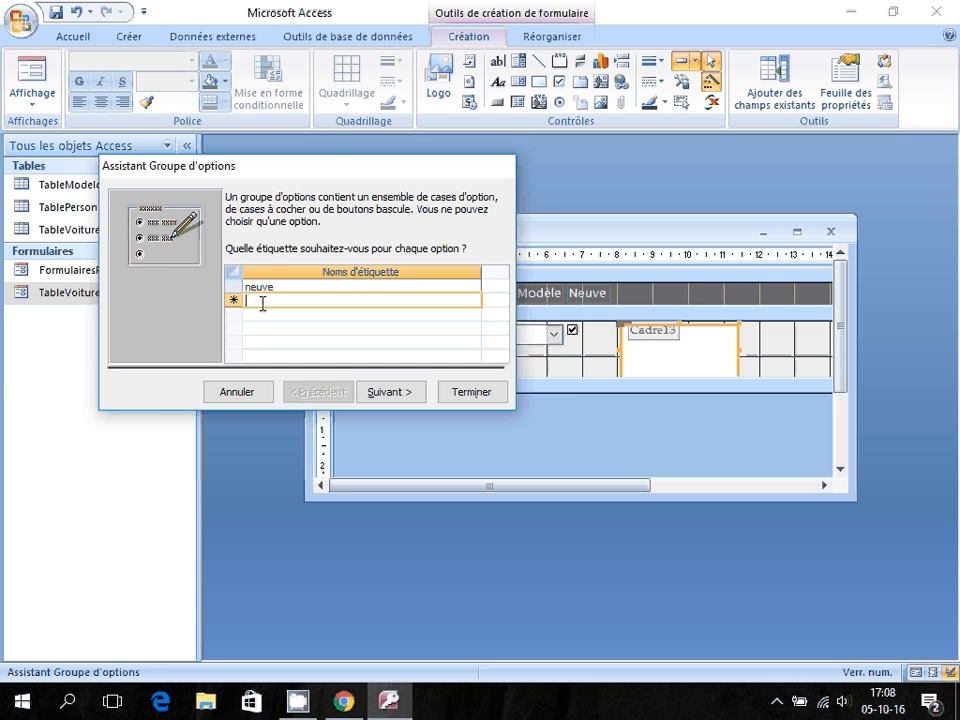
type("occasion")
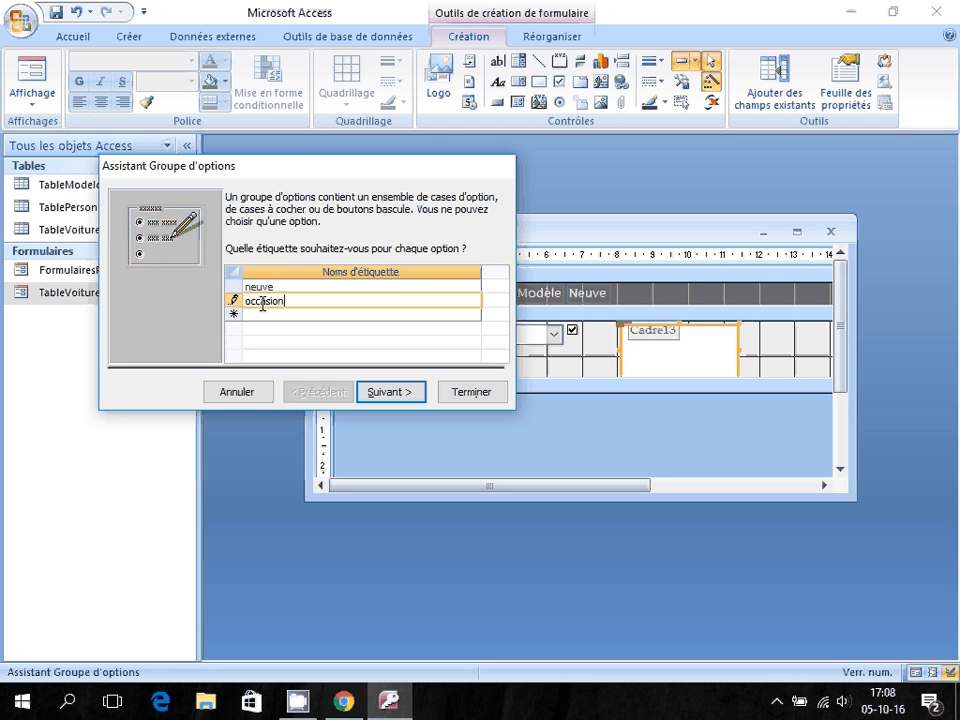
left_click(389, 394)
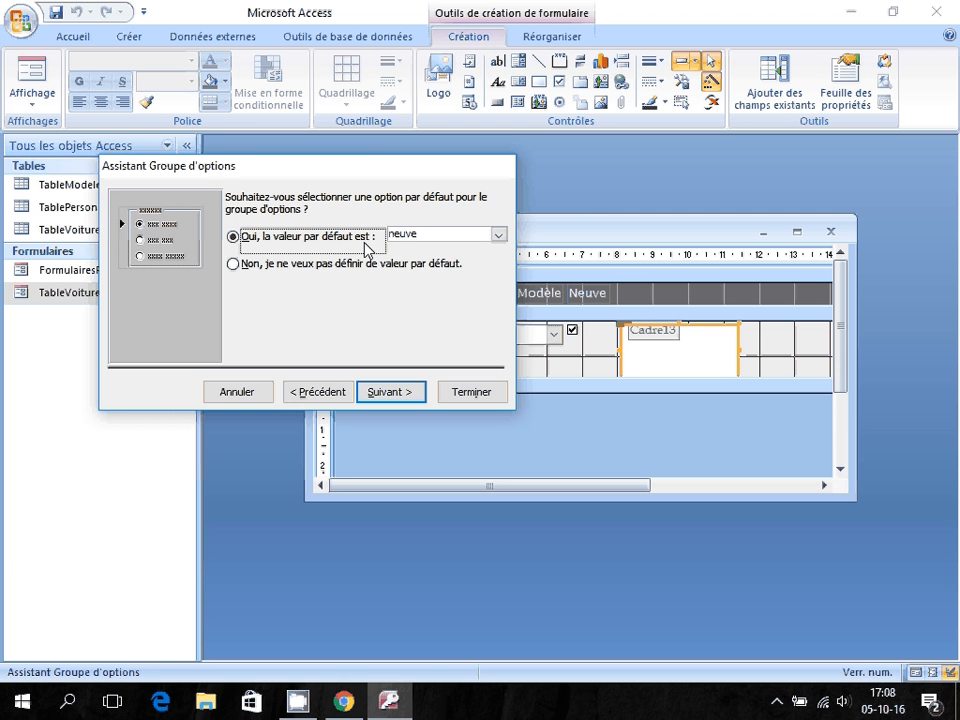
Try occasion as the default option, then settle on no default value for the option group and continue.
left_click(499, 237)
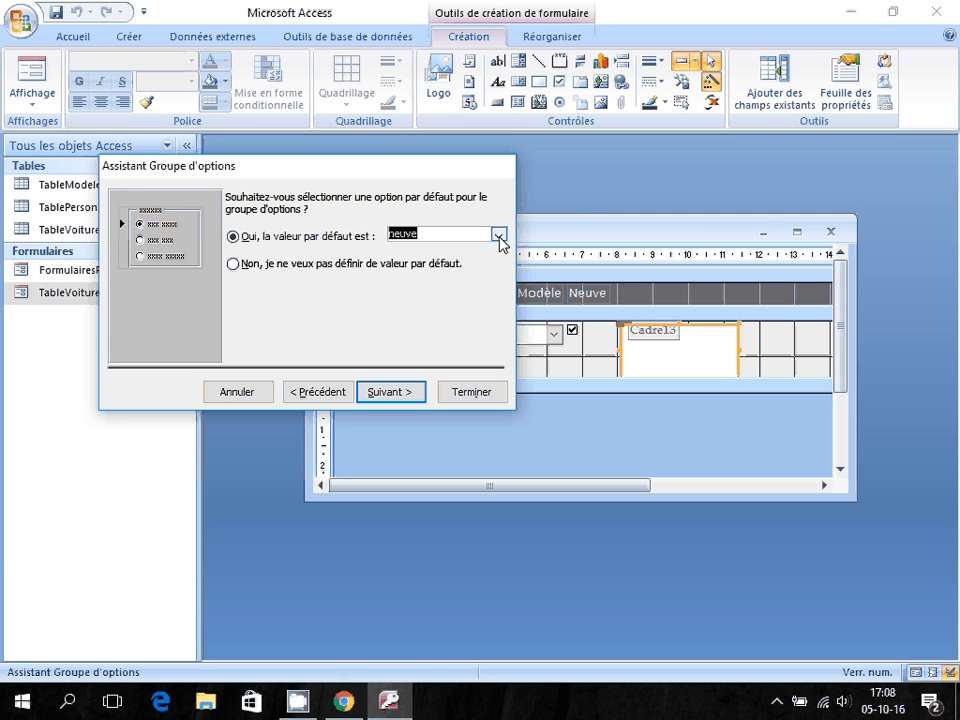
left_click(233, 265)
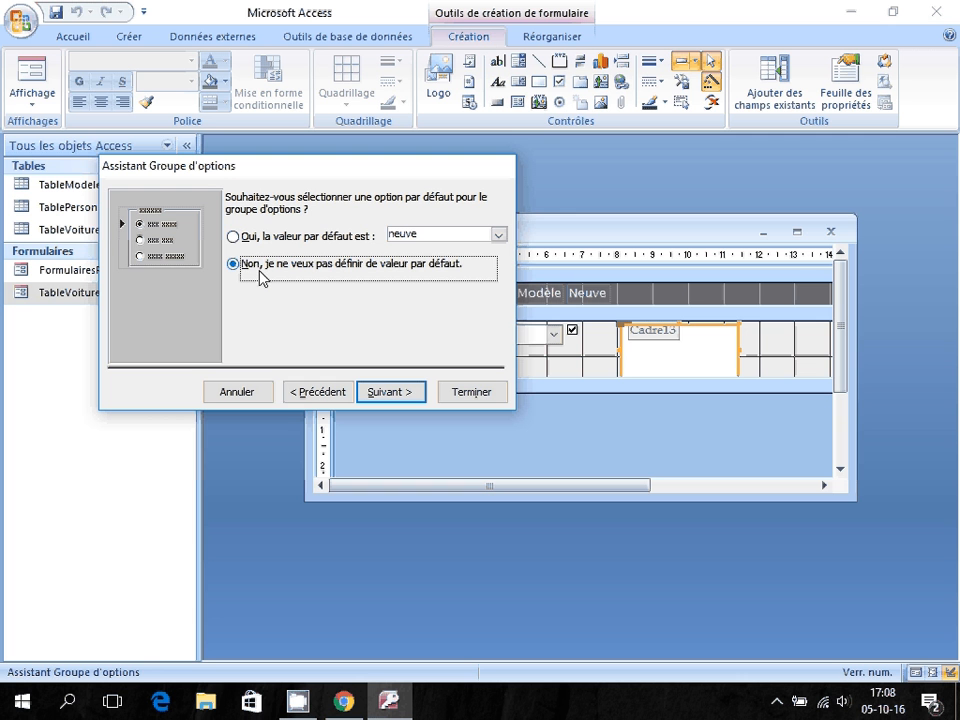
key("Up")
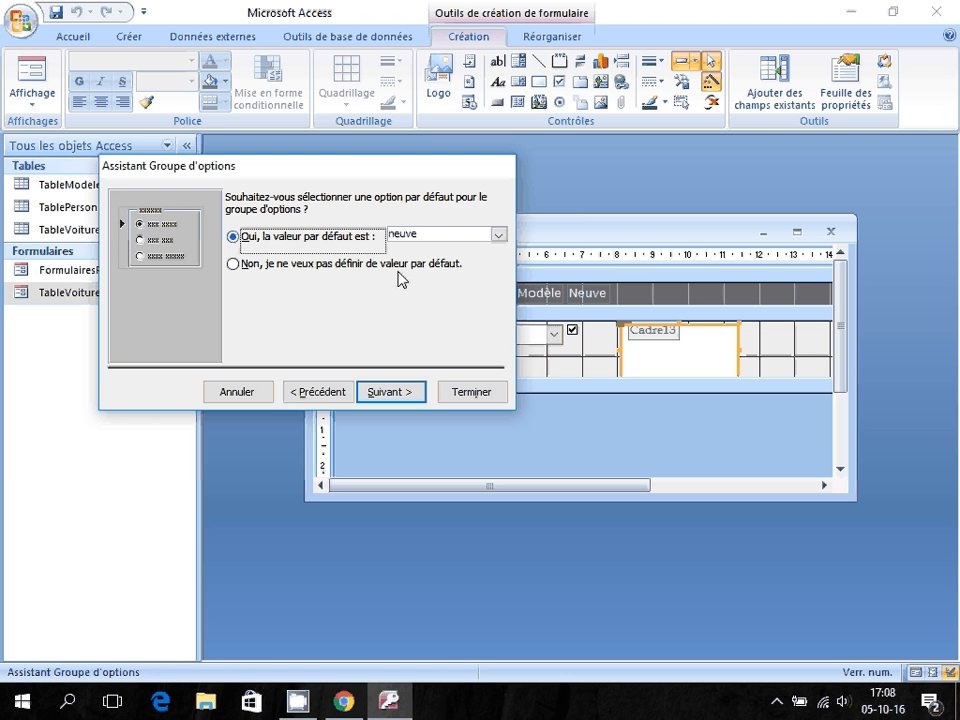
left_click(498, 235)
left_click(480, 264)
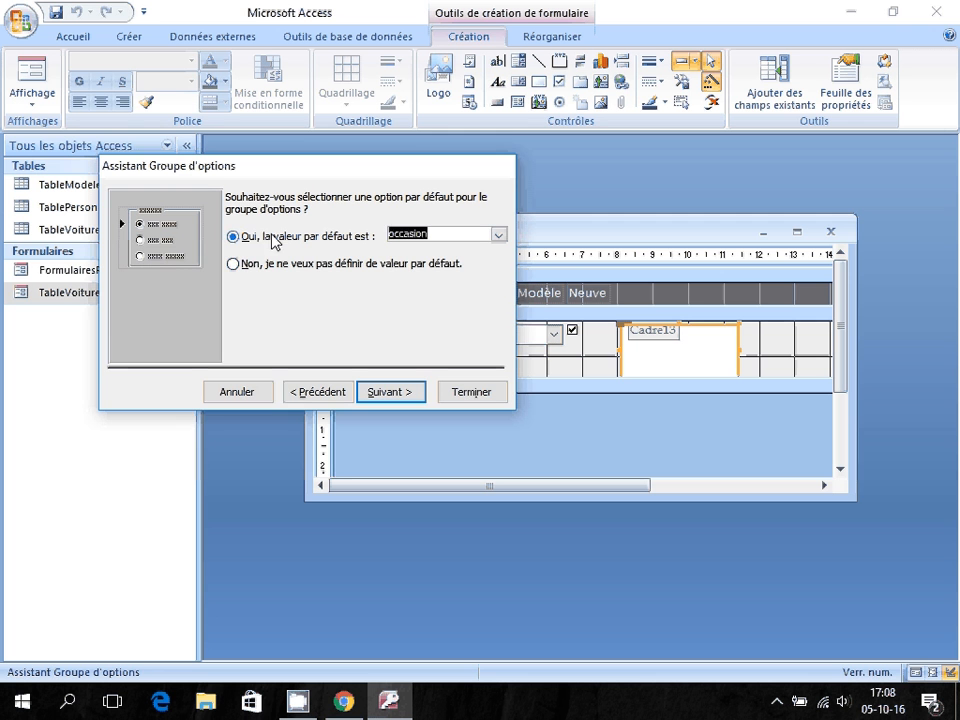
left_click(235, 265)
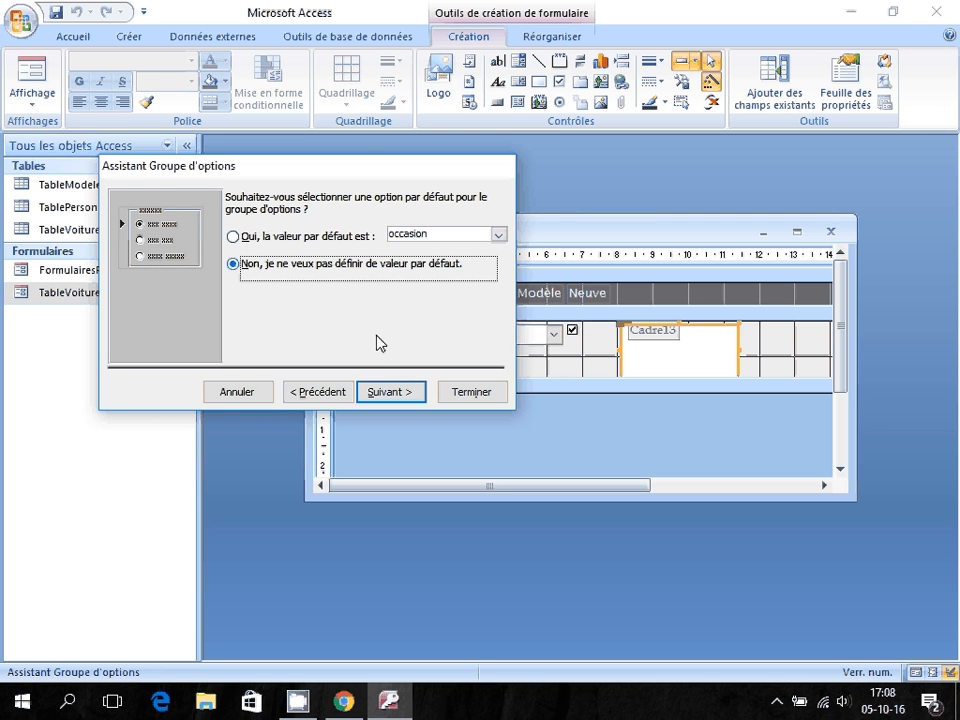
left_click(396, 394)
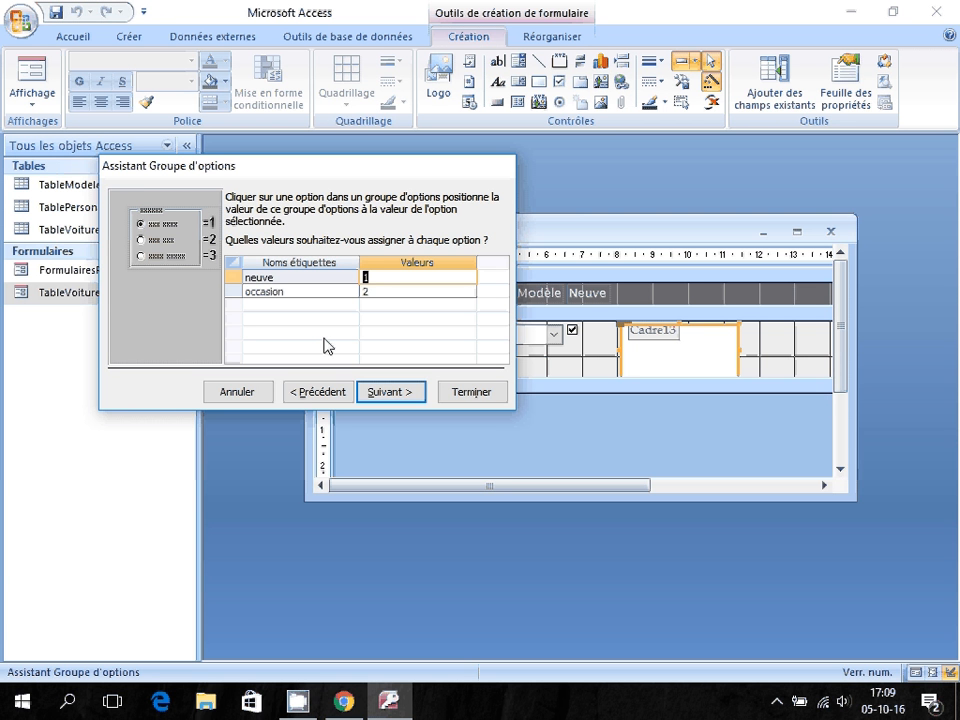
Assign the value oui (-1) to the neuve option and non (0) to the occasion option, and continue.
type("oui")
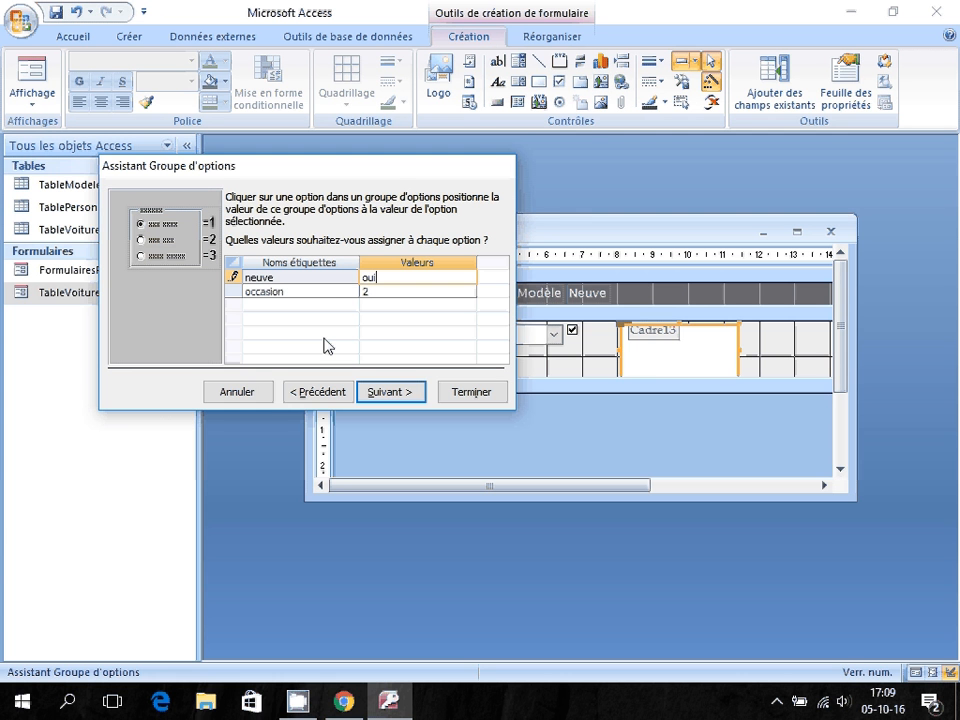
left_click(372, 292)
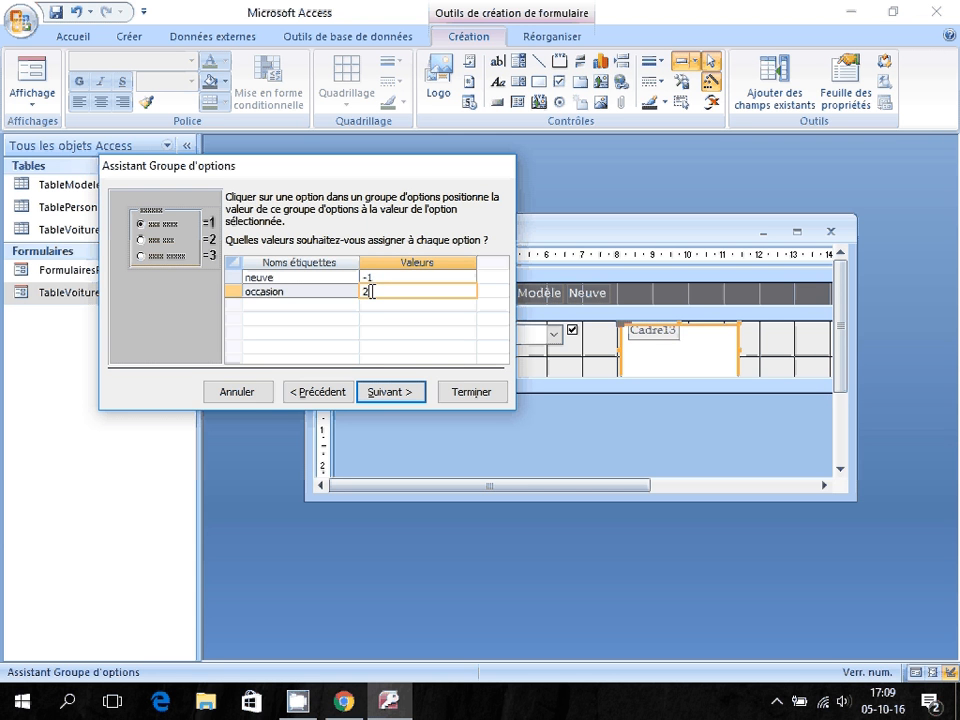
left_click_drag(372, 292, 345, 287)
type("non")
left_click(387, 283)
left_click(370, 294)
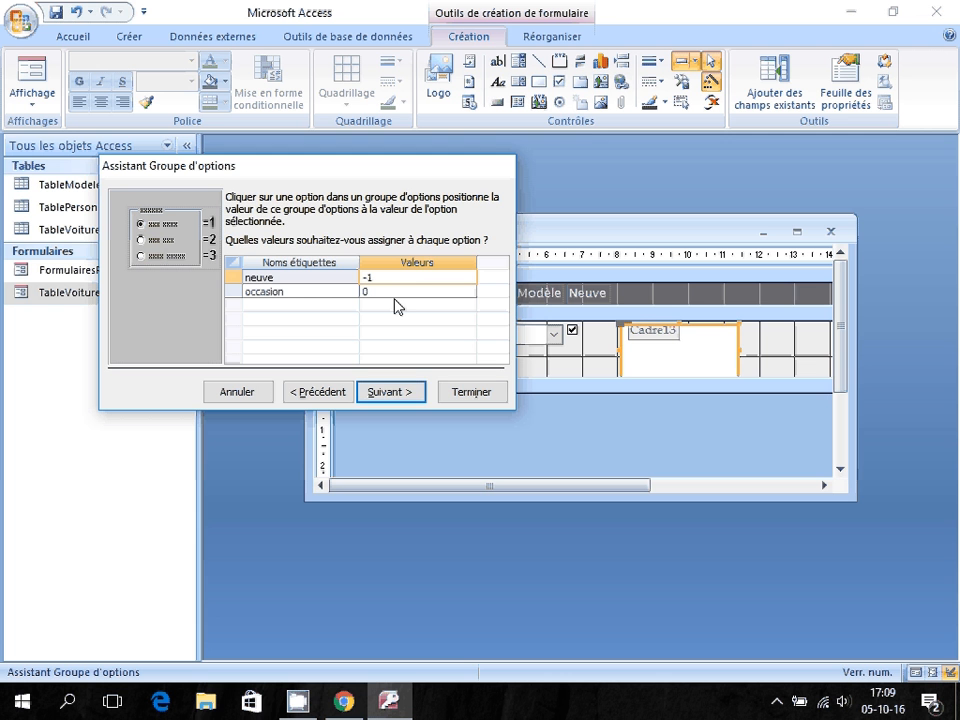
left_click(400, 392)
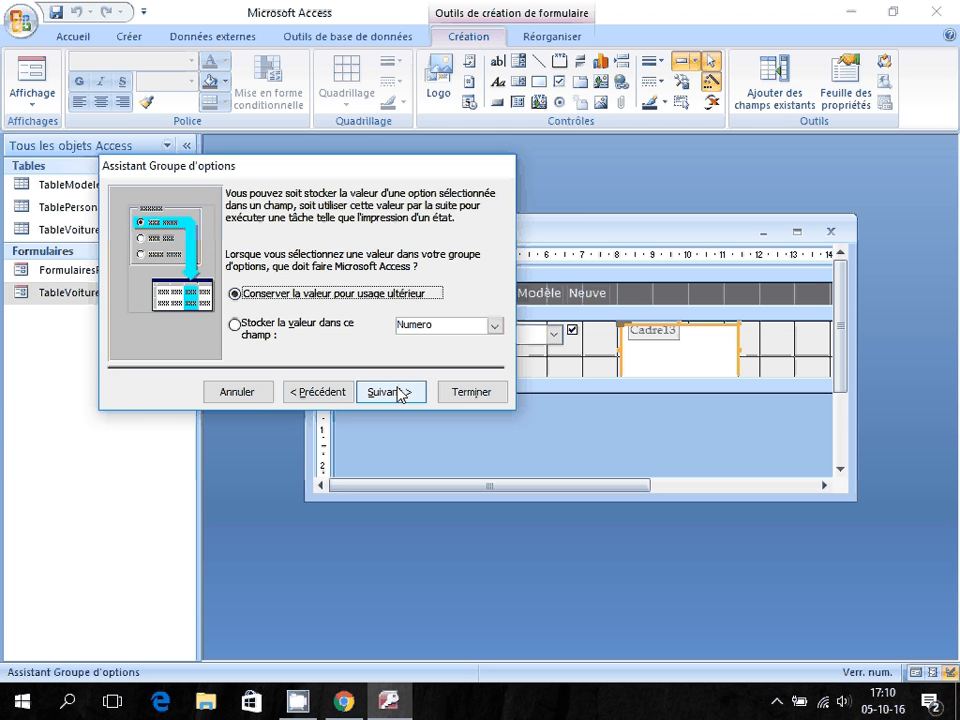
Store the option group's value in the Neuve field and continue to the control type choice.
left_click(240, 325)
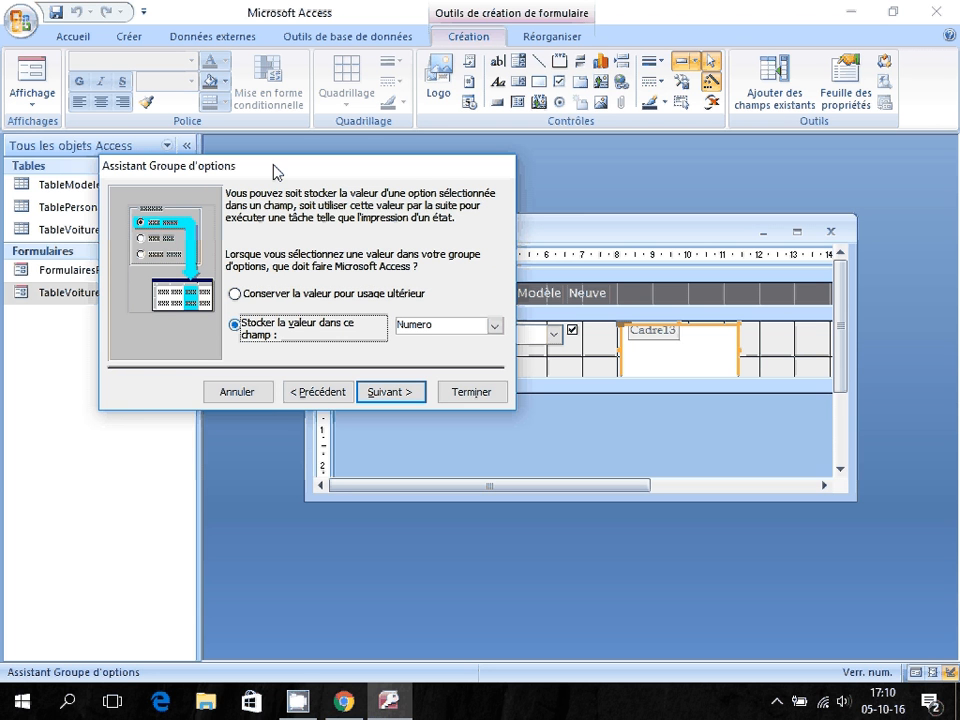
left_click_drag(273, 172, 199, 330)
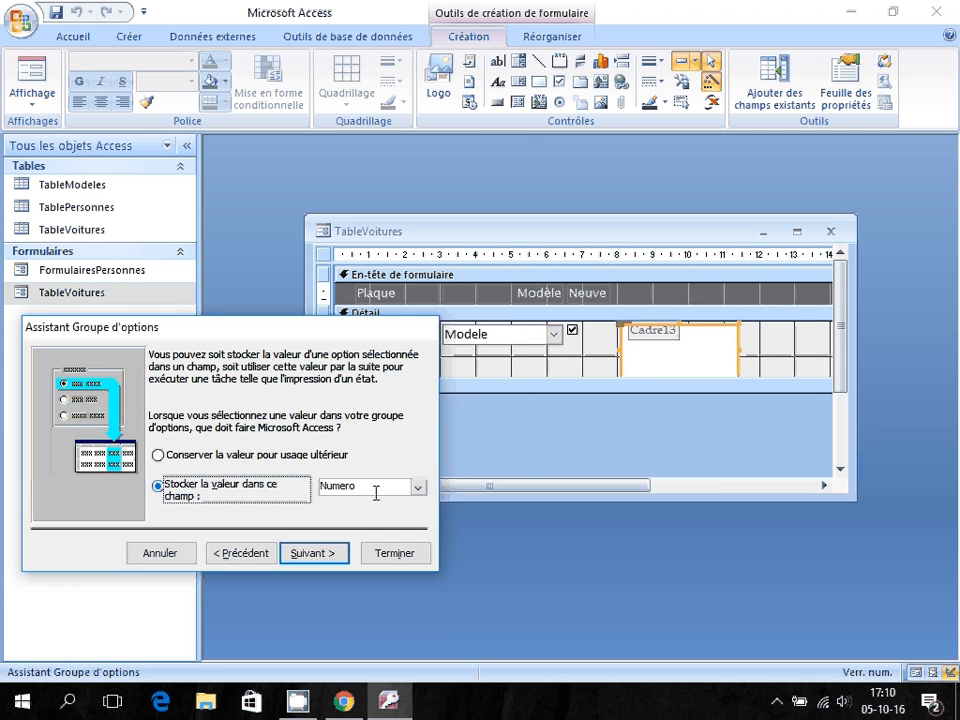
left_click(418, 488)
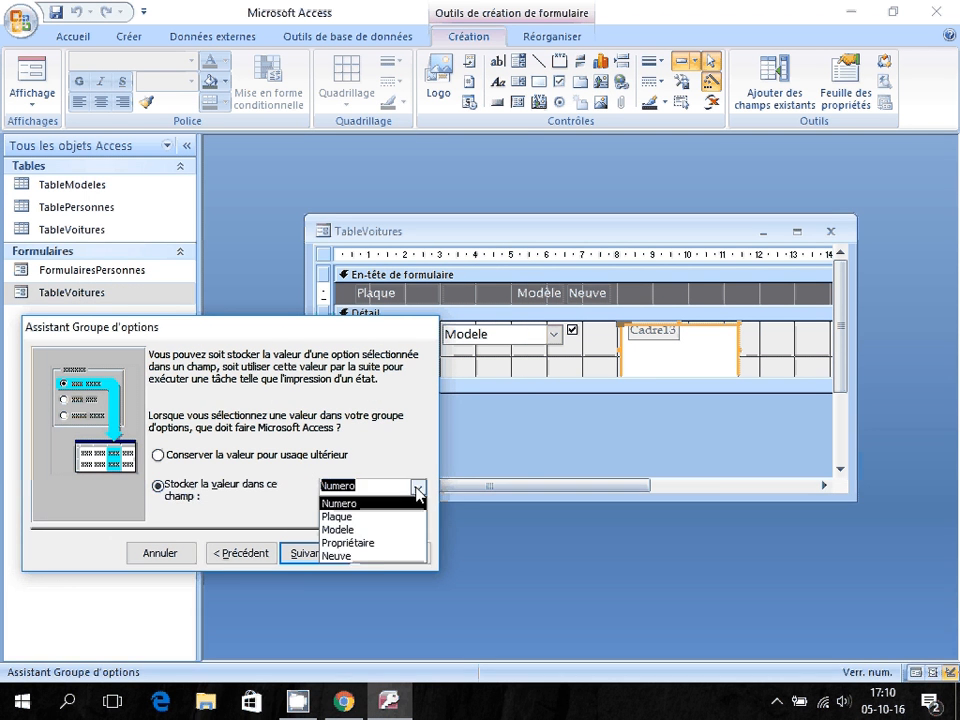
left_click(370, 556)
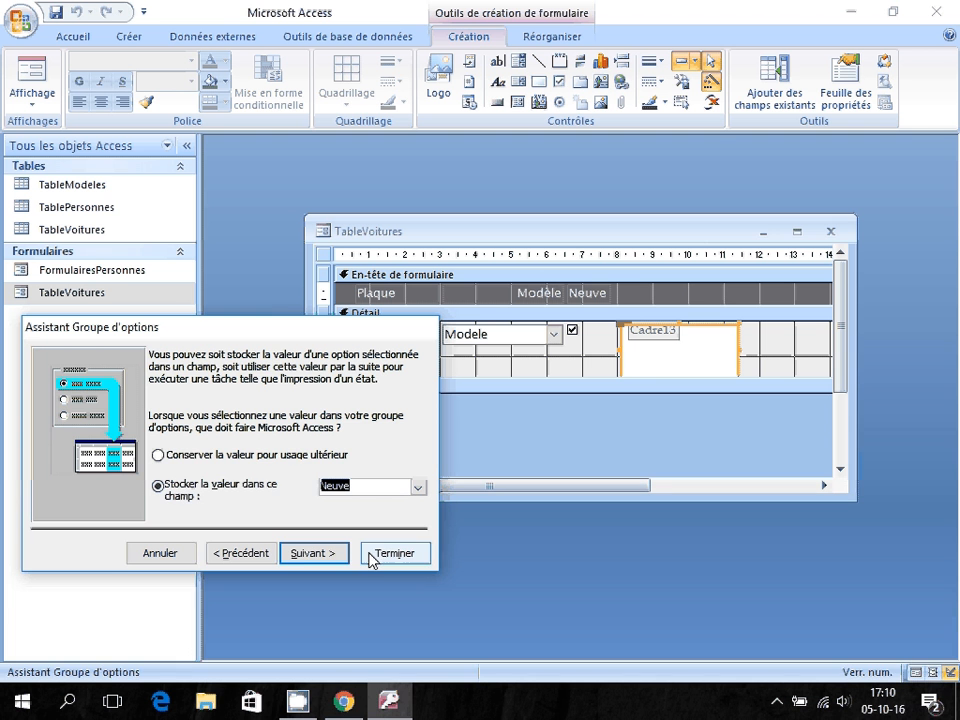
left_click(302, 558)
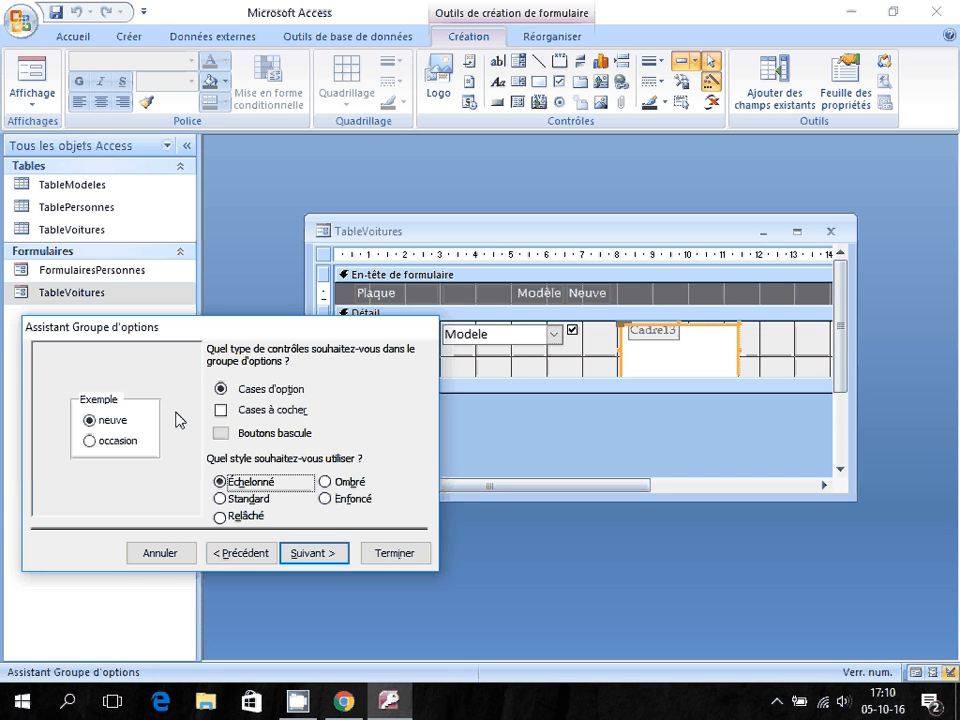
Preview check boxes and toggle buttons for the group, and continue with option buttons in the Échelonné style.
left_click(258, 411)
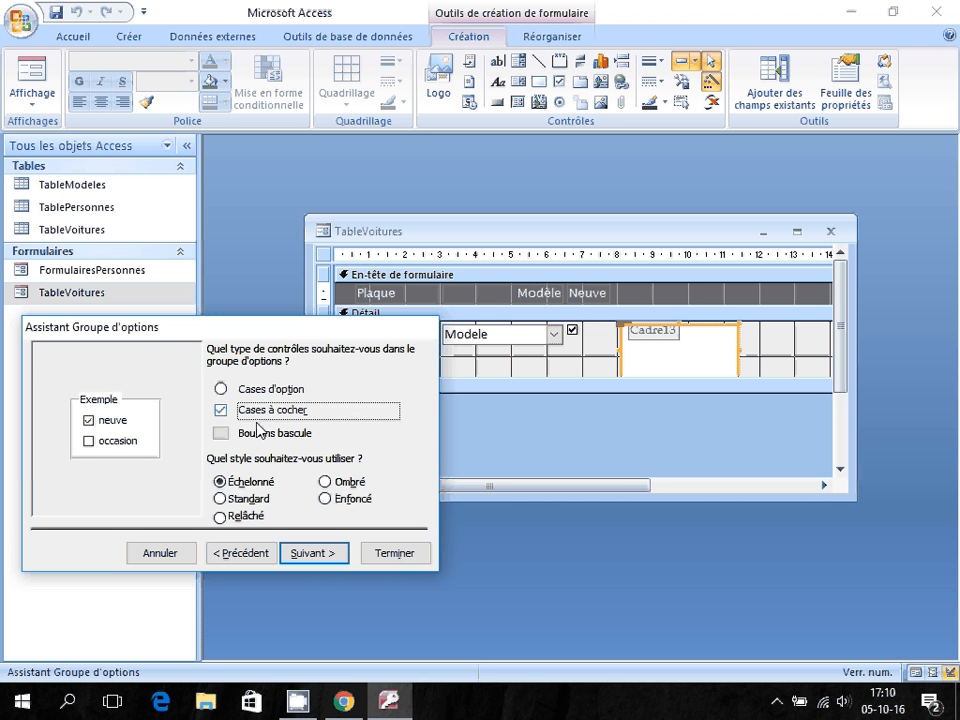
left_click(258, 433)
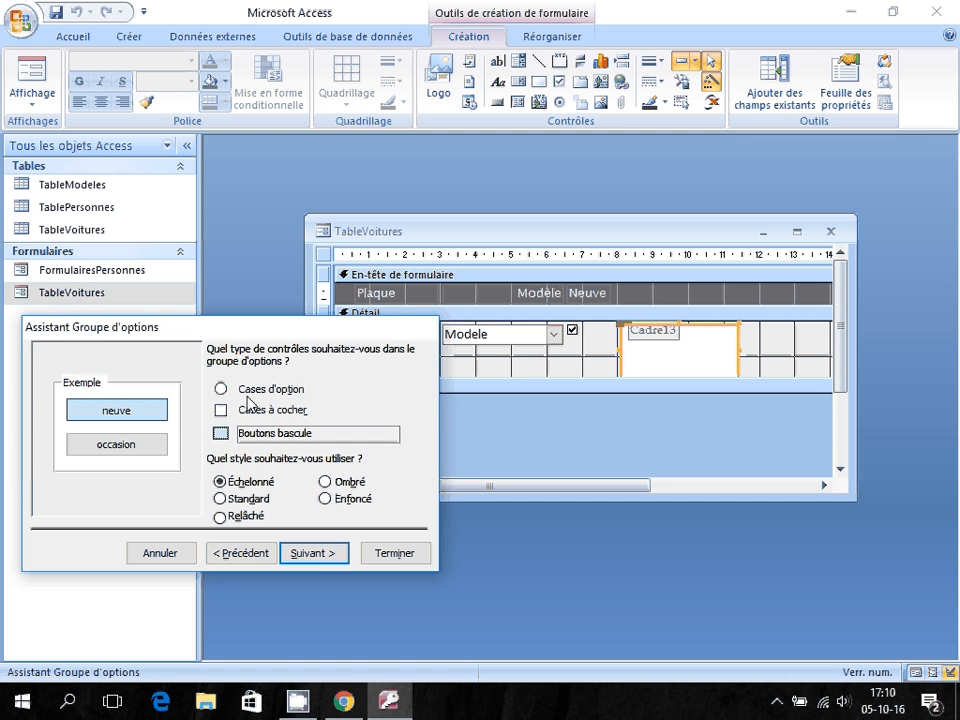
left_click(250, 389)
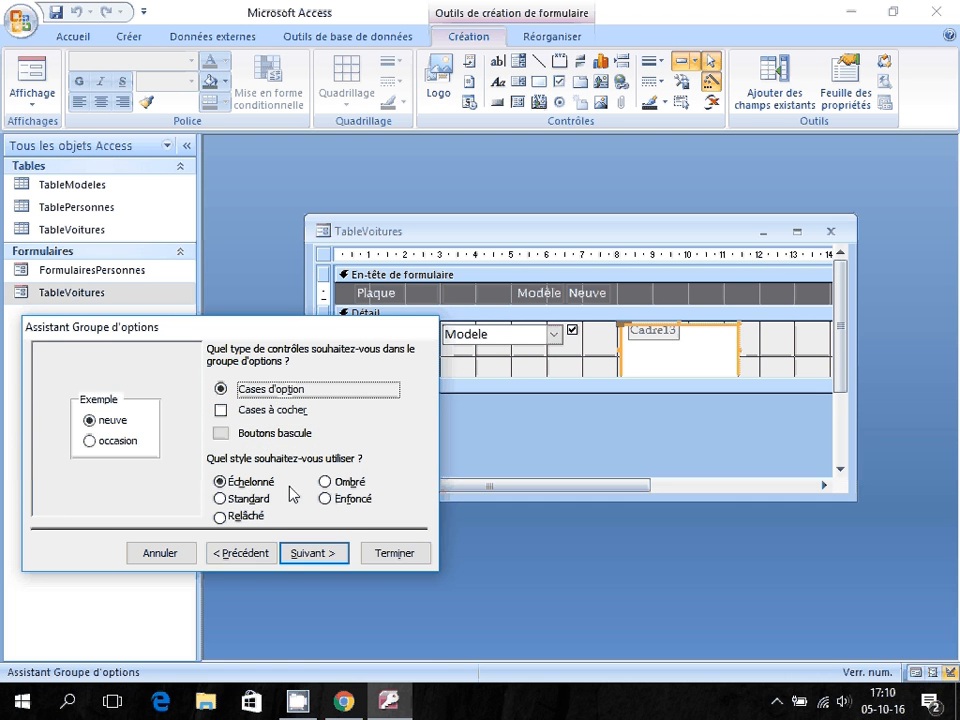
left_click(315, 550)
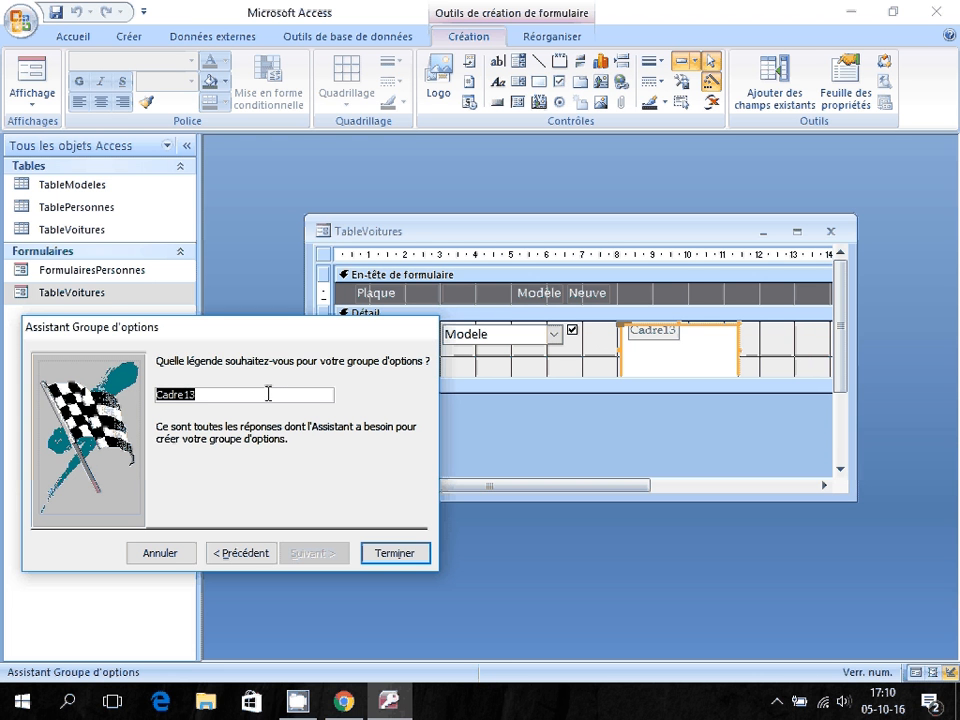
Caption the option group Type and finish the wizard.
left_click(234, 390)
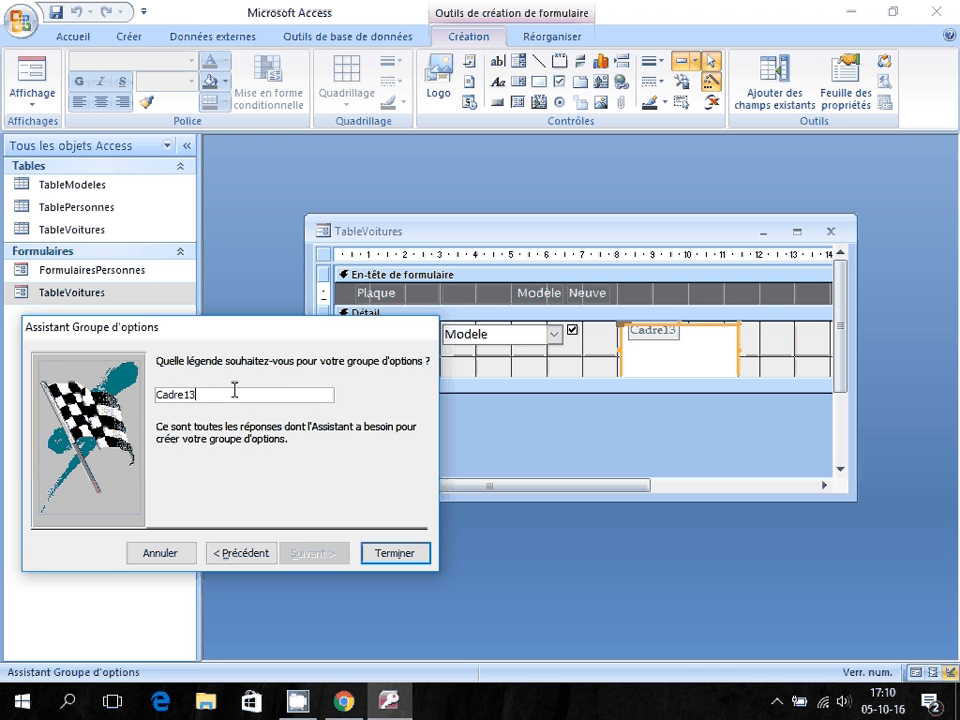
key("BackSpace")
key("BackSpace")
key("BackSpace")
key("BackSpace")
key("BackSpace")
key("BackSpace")
key("BackSpace")
type("Type")
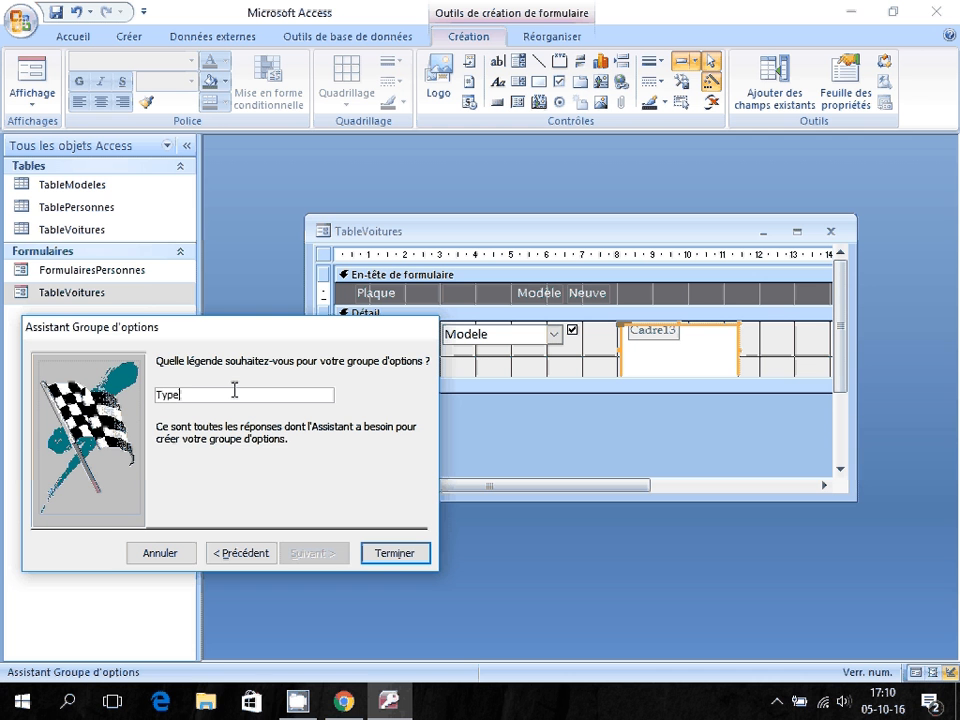
left_click(395, 554)
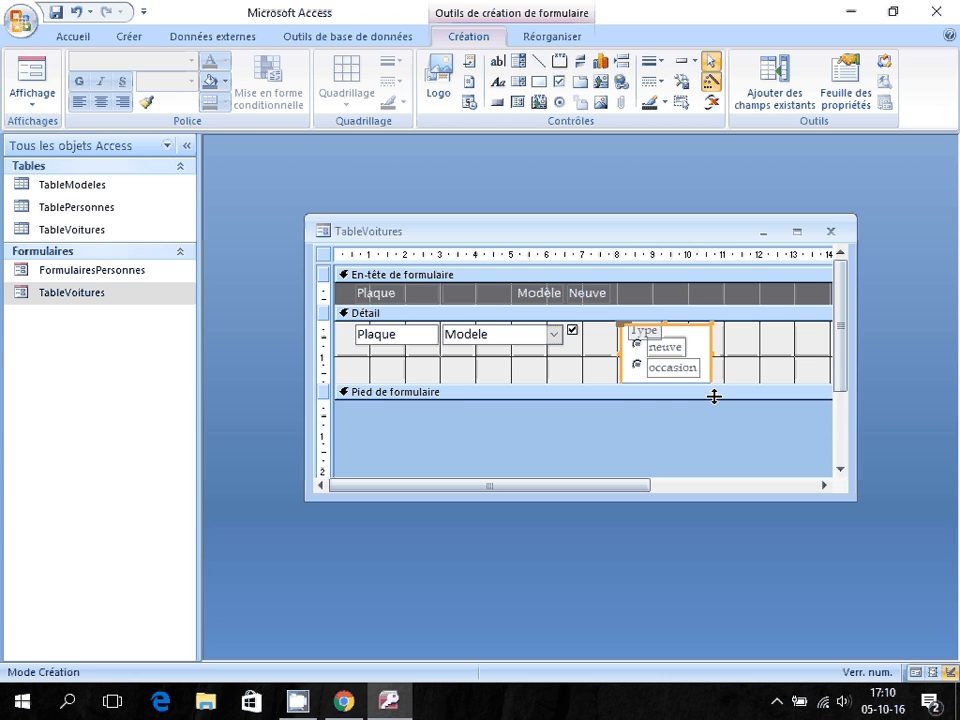
Make room in the Détail section by widening the group frame to about 5 cm, and move the occasion option beside neuve.
left_click_drag(728, 381, 737, 401)
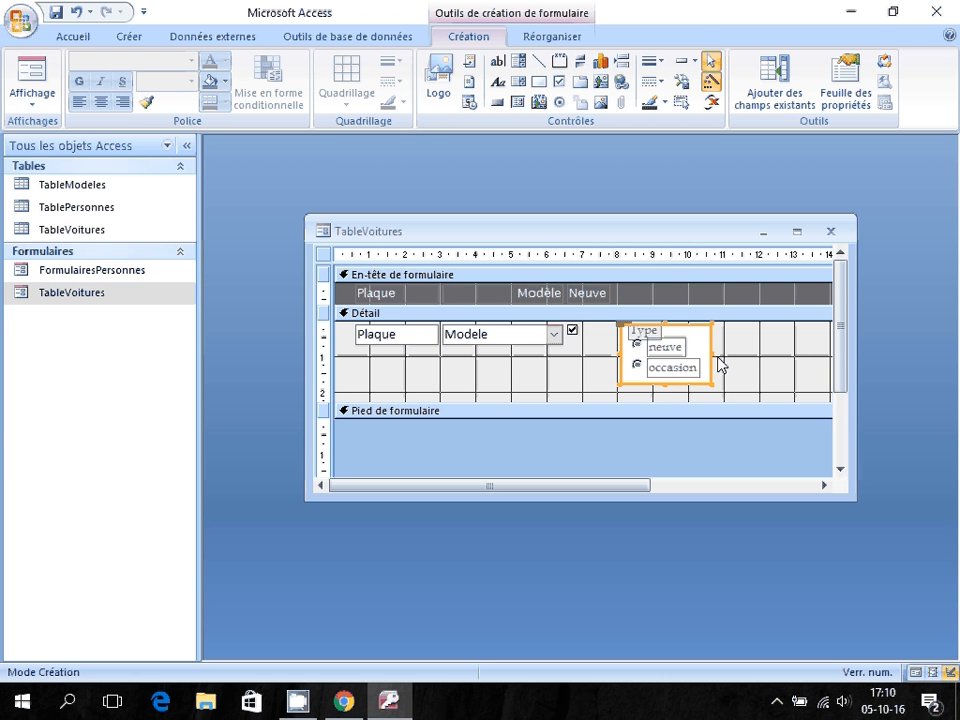
left_click_drag(716, 360, 803, 360)
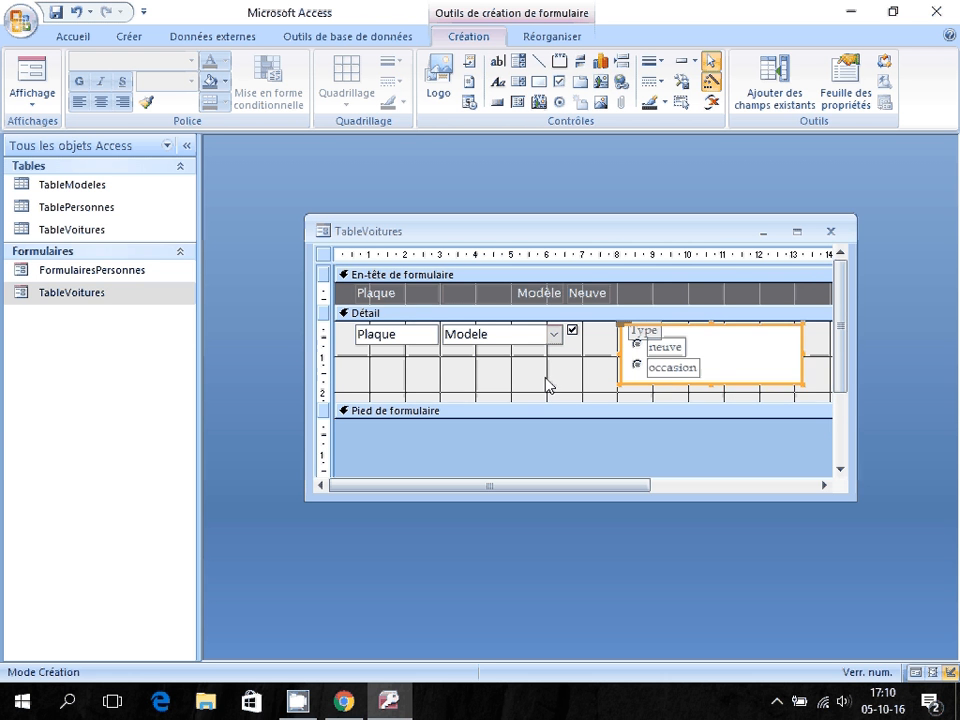
left_click(662, 370)
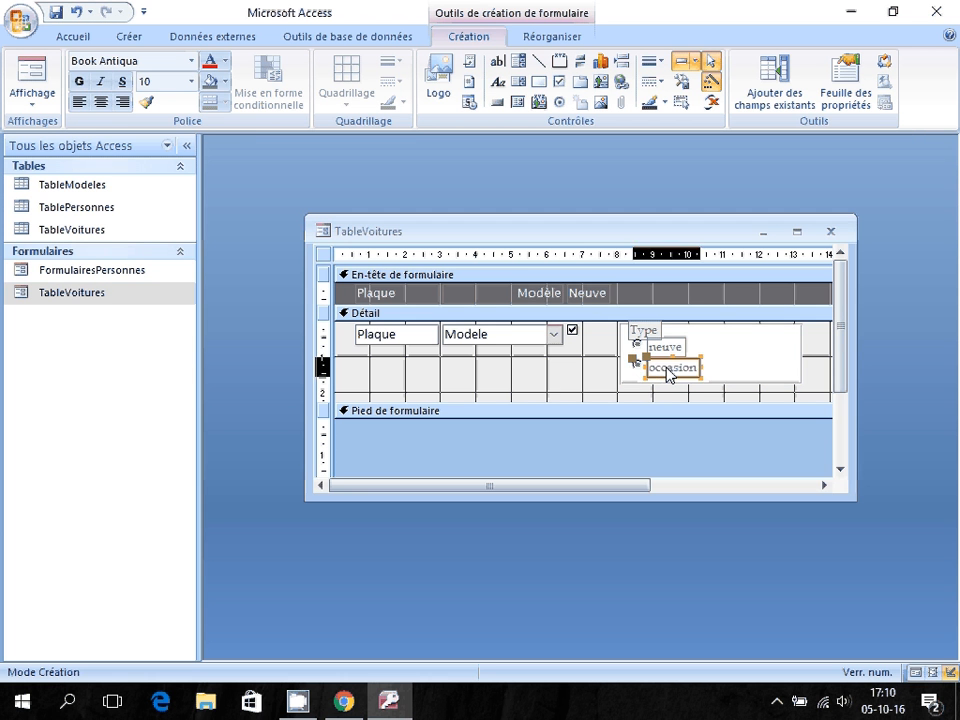
left_click_drag(670, 375, 726, 333)
Delete the Type caption label from the option group's frame.
left_click(650, 333)
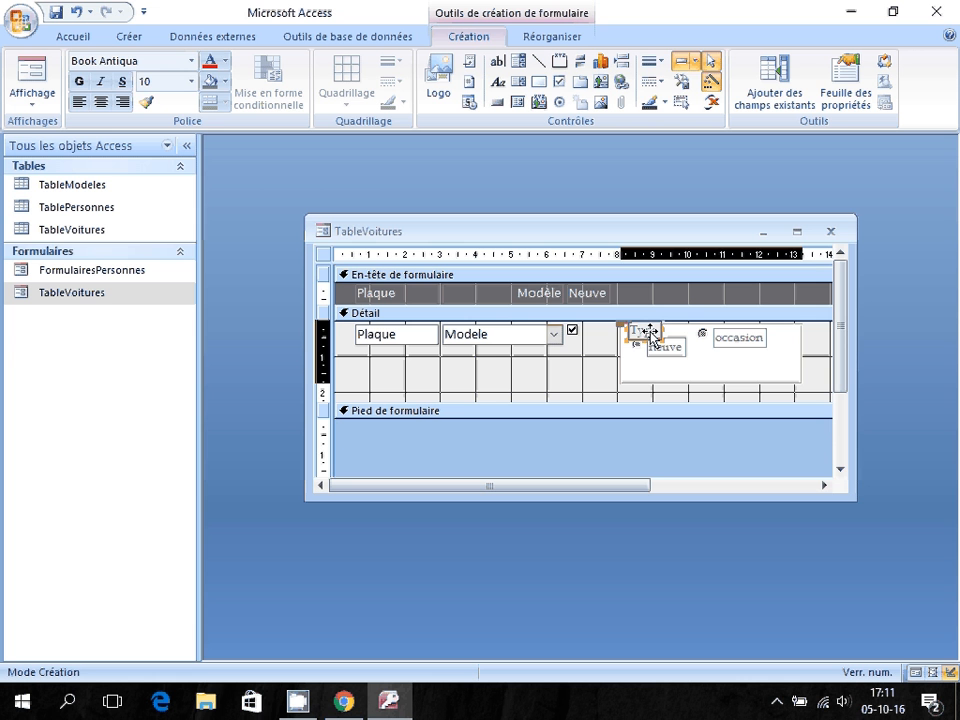
left_click(651, 333)
key("Delete")
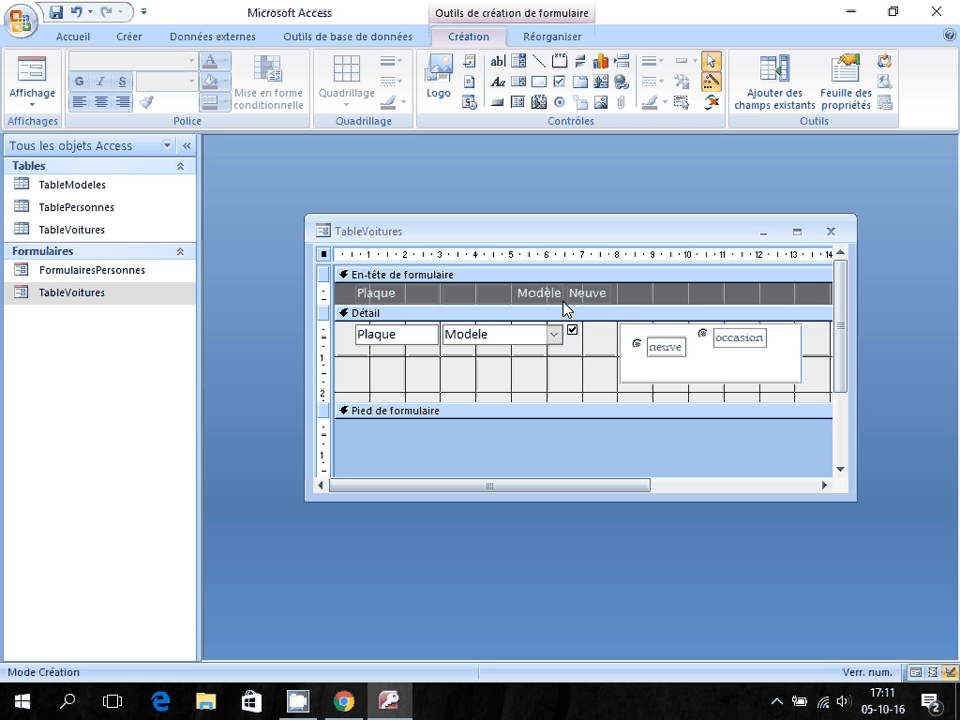
left_click(636, 292)
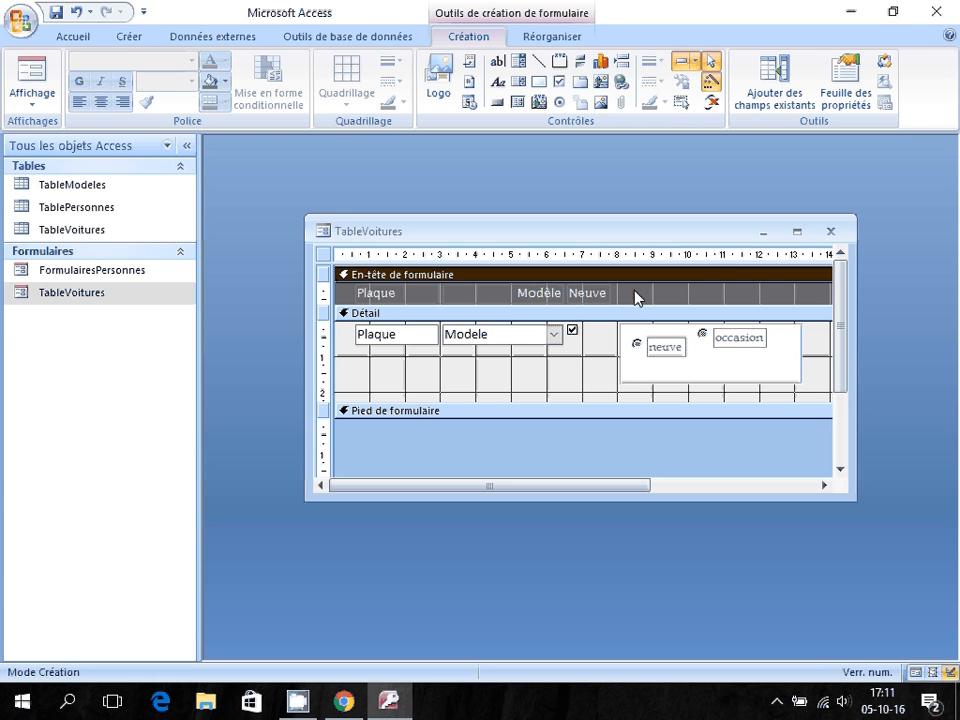
Paste the Type label into the form header and place it above the neuve/occasion option group.
key("ctrl+v")
left_click_drag(364, 292, 631, 333)
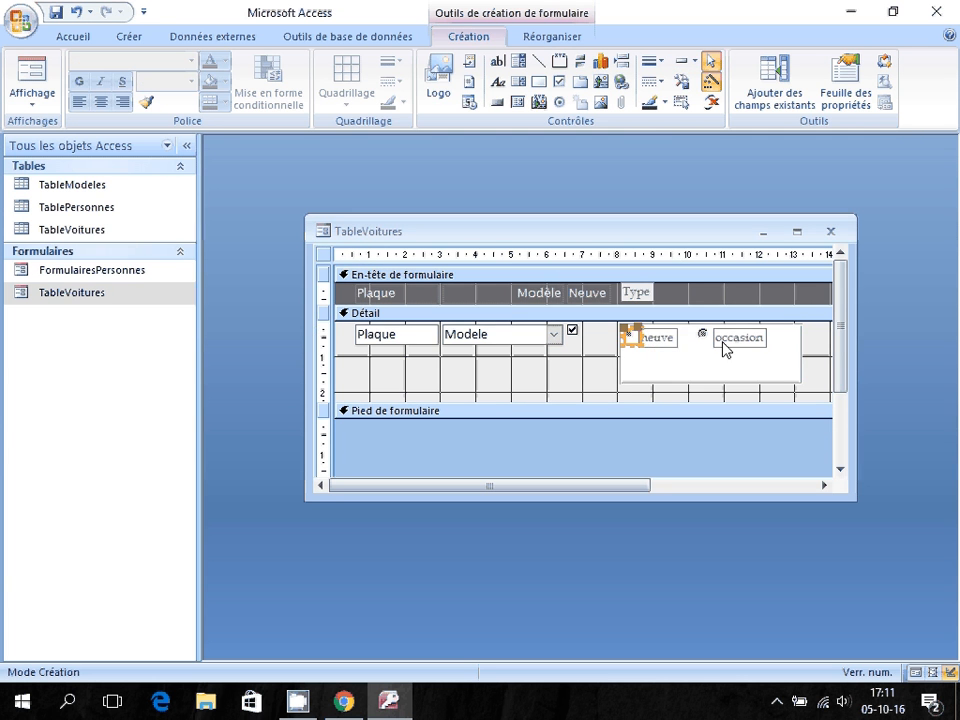
Move the occasion option closer to neuve, shrink the group frame to about 4 cm wide, and shorten the Détail section to fit.
left_click_drag(728, 347, 701, 351)
left_click(722, 388)
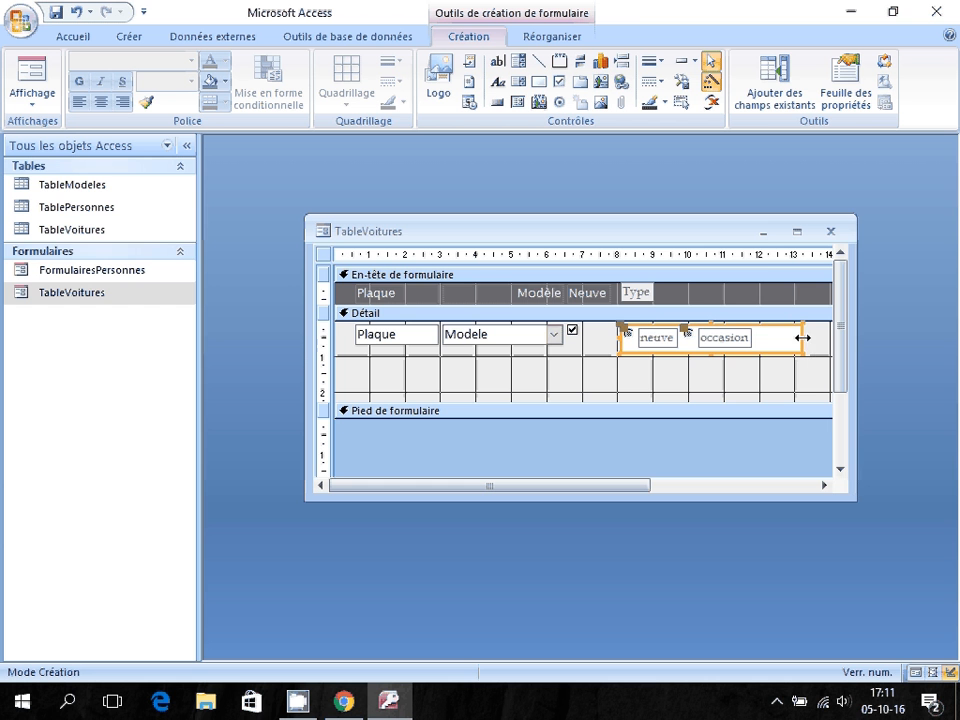
left_click_drag(802, 338, 750, 356)
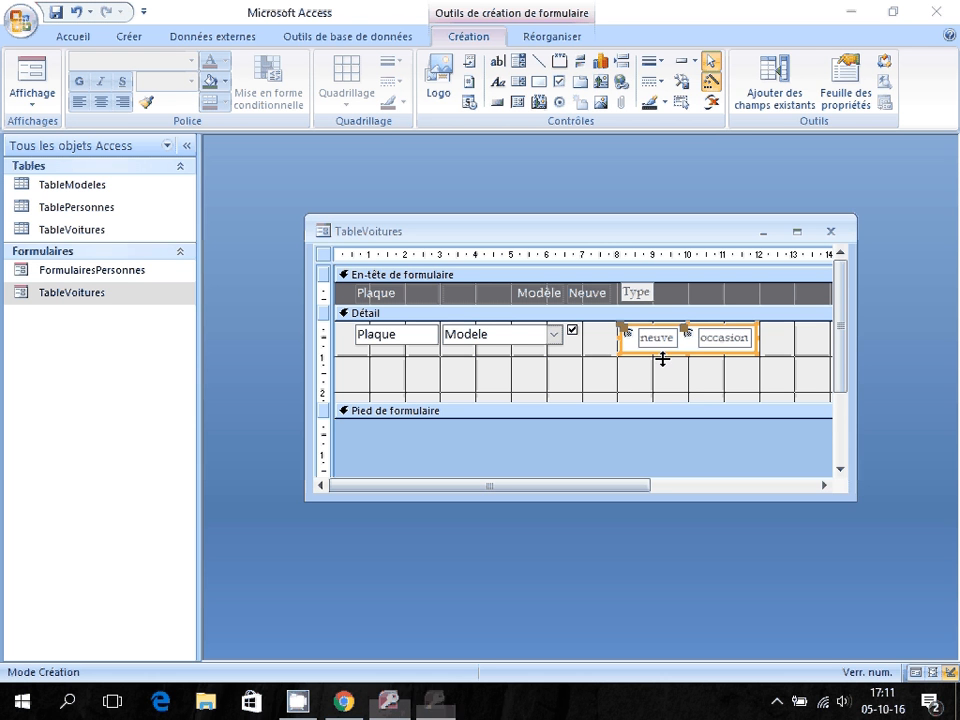
left_click_drag(662, 403, 650, 366)
Preview TableVoitures in form view and compare the neuve/occasion options with the Neuve check boxes.
left_click(32, 70)
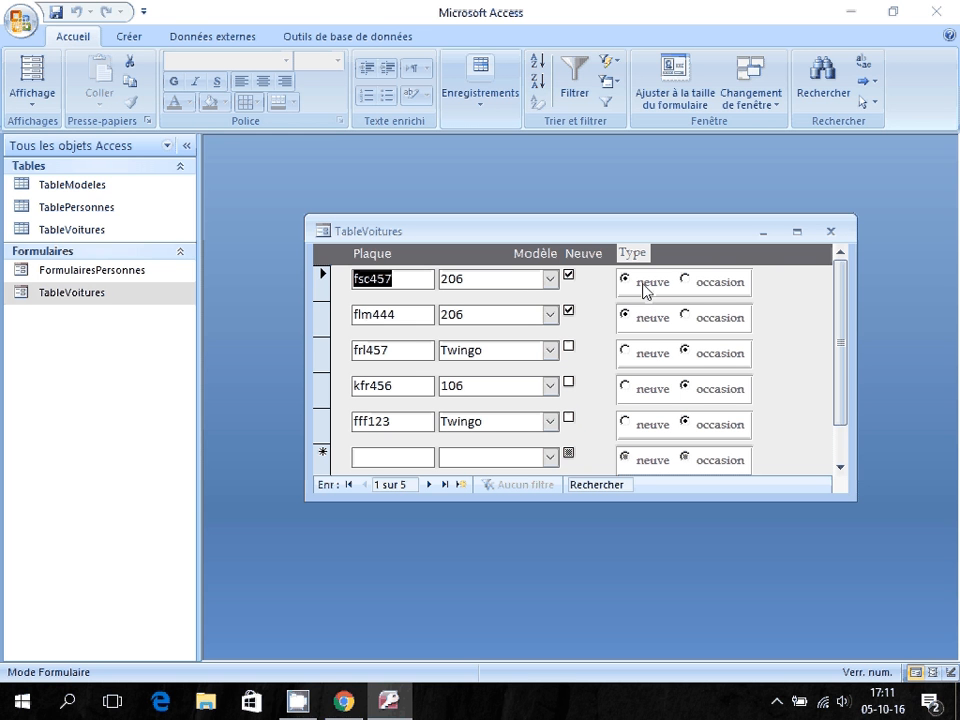
left_click(569, 313)
Return to design view and delete the Neuve check box together with its header label.
left_click(42, 100)
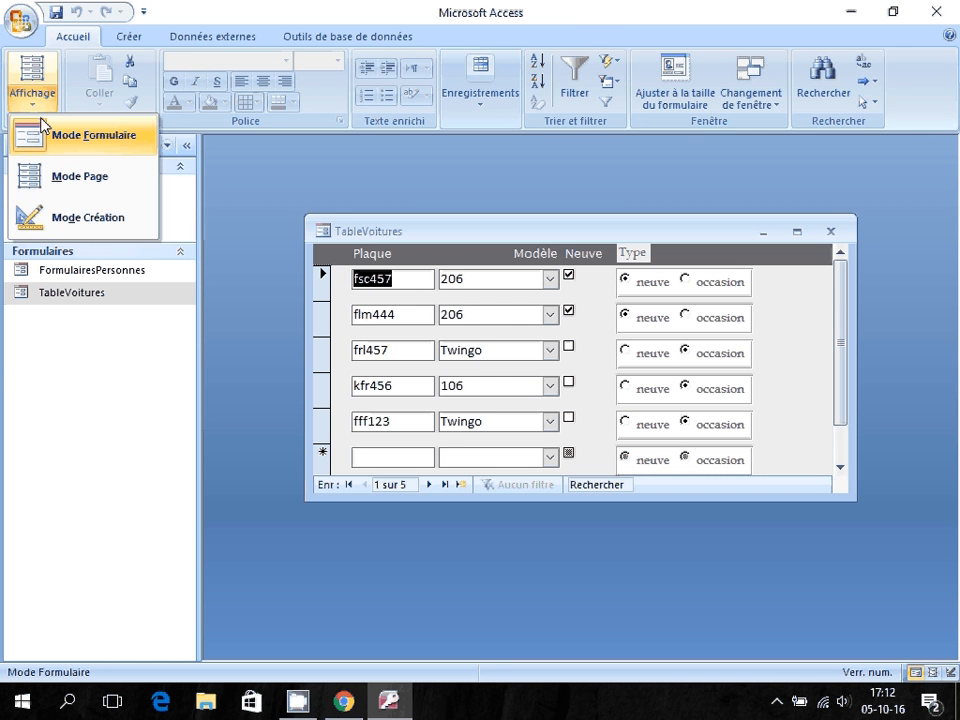
left_click(62, 216)
left_click(572, 294)
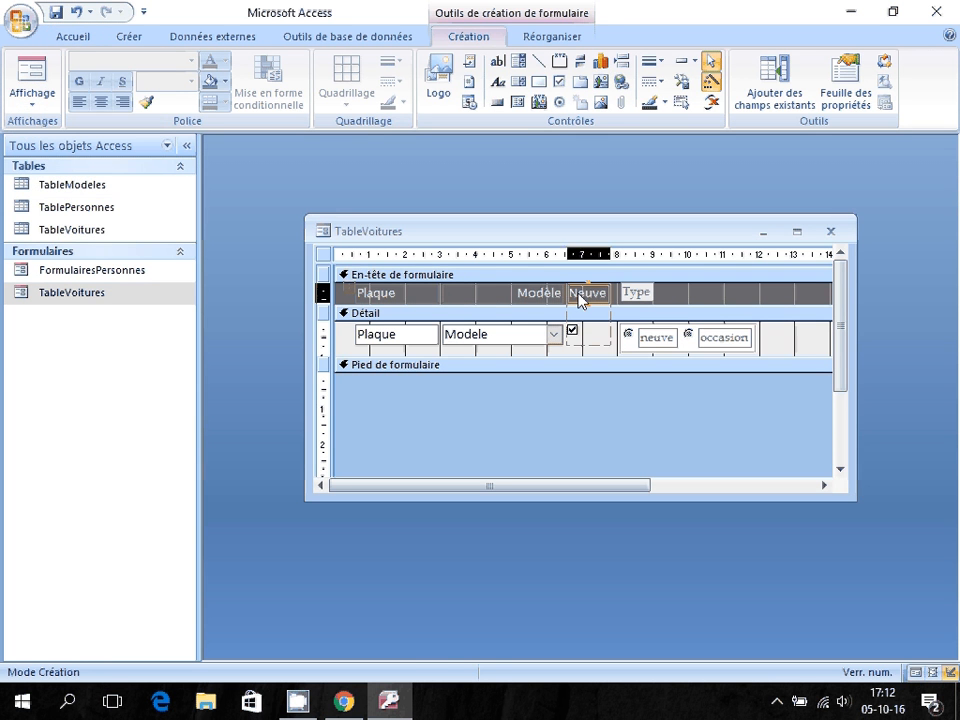
key("Delete")
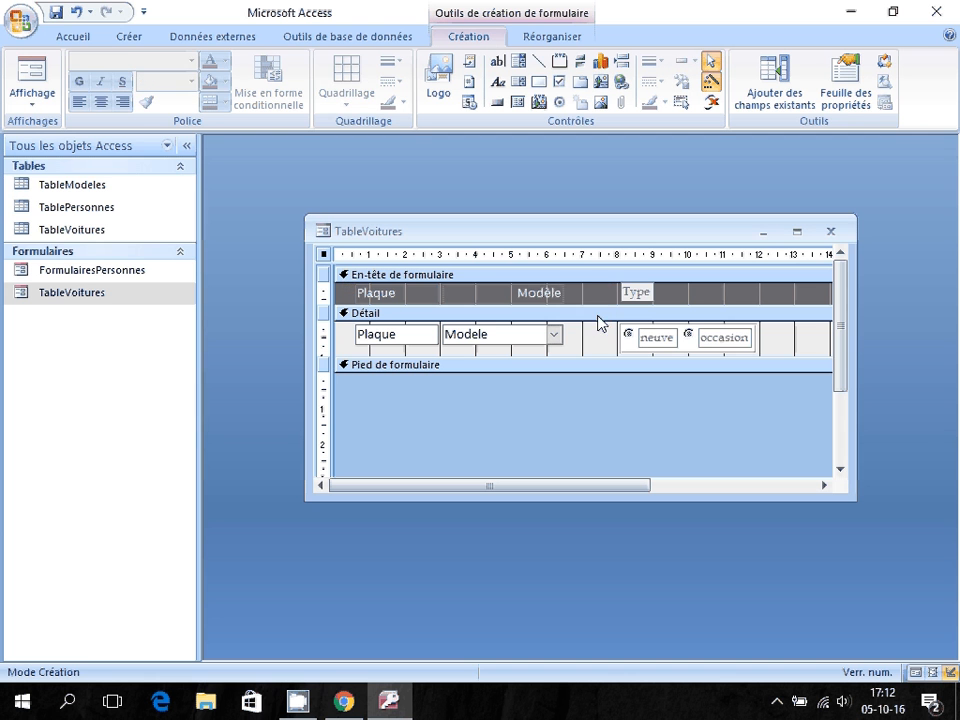
Move the Type label beside the Modèle header and the neuve/occasion option group against the Modele combo box.
left_click(621, 292)
left_click_drag(621, 292, 585, 294)
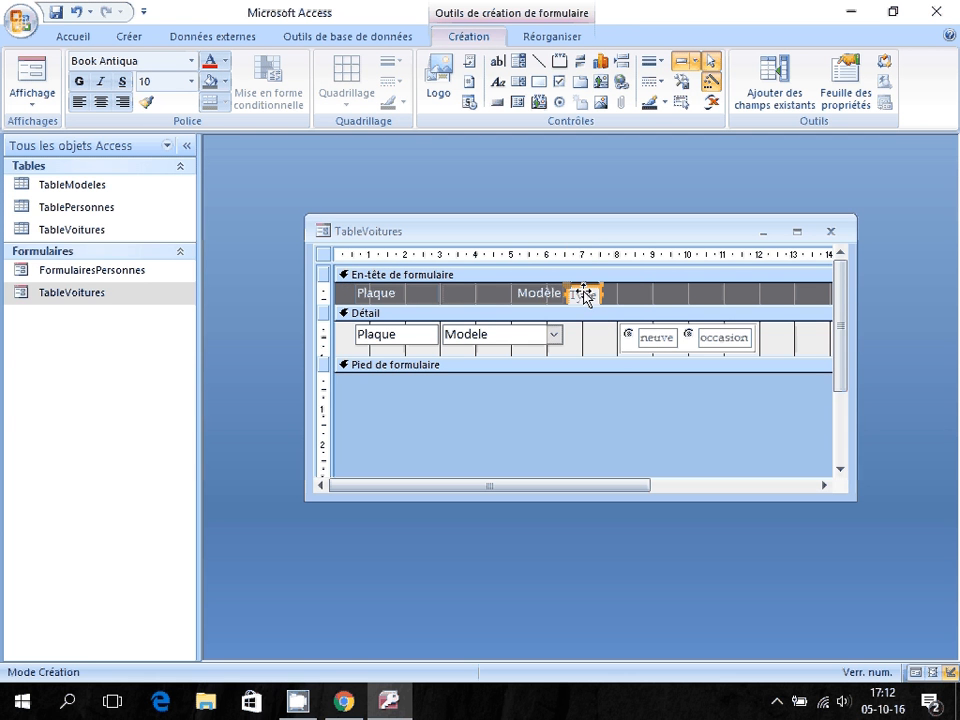
left_click_drag(621, 332, 568, 336)
left_click(793, 350)
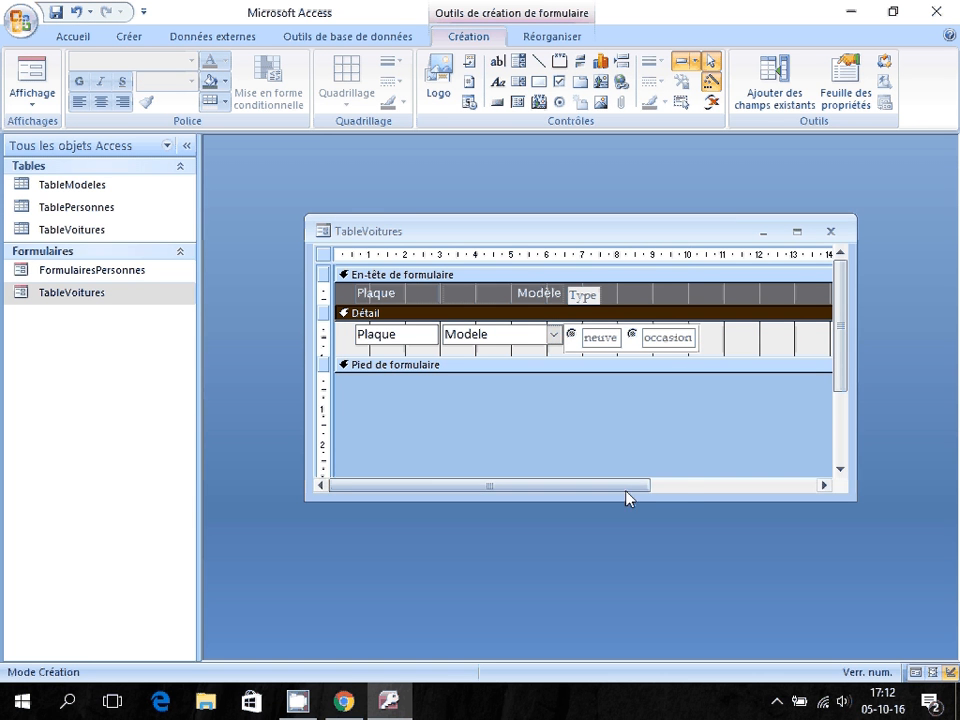
Narrow the form to about 10.5 cm so it ends just past the option group.
left_click_drag(645, 487, 680, 487)
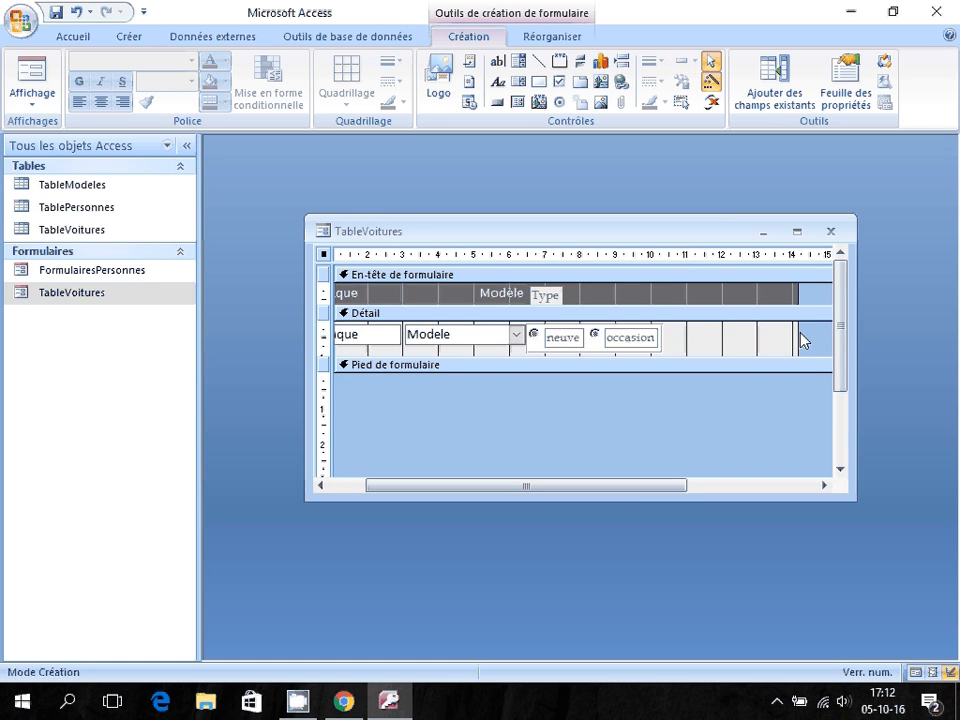
left_click_drag(799, 335, 668, 327)
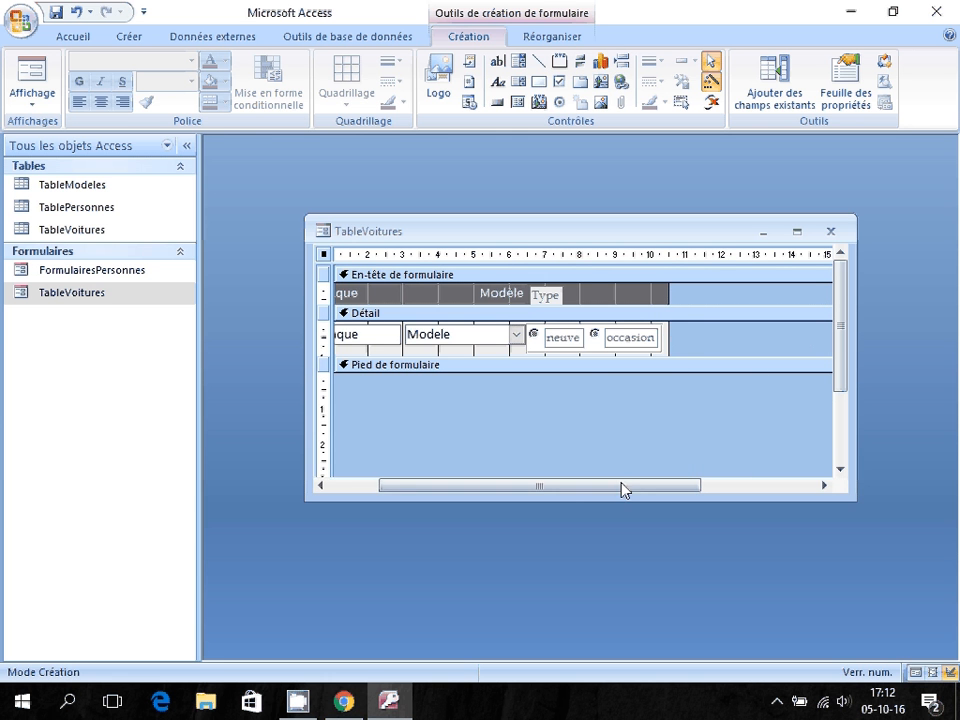
left_click_drag(621, 489, 574, 489)
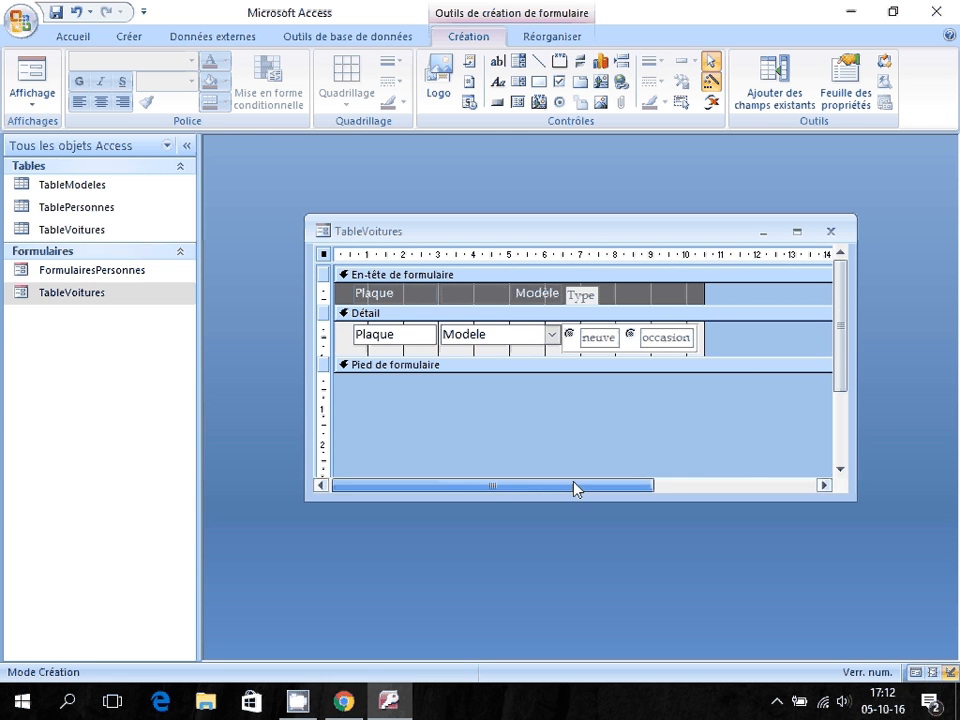
Check TableVoitures in form view, then close it and save the design changes.
left_click(38, 85)
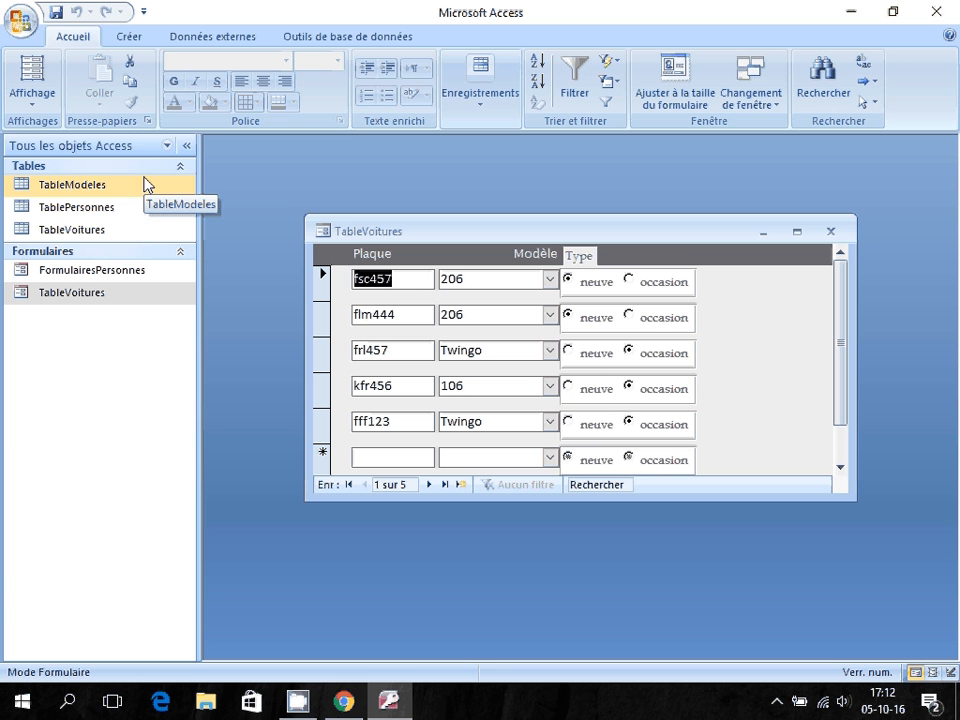
left_click(831, 232)
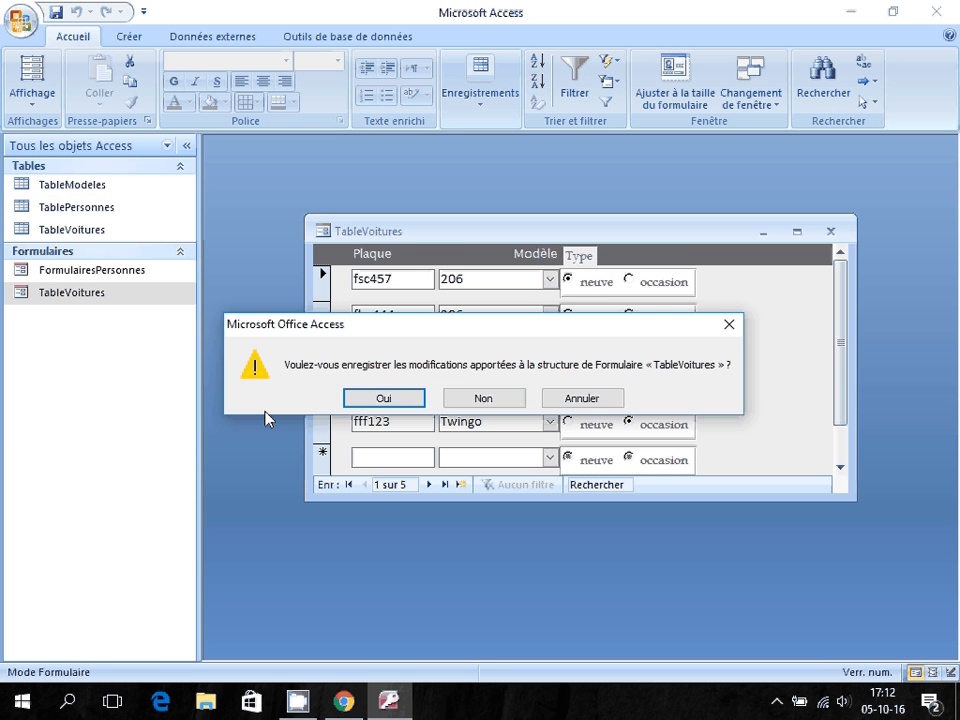
left_click(403, 399)
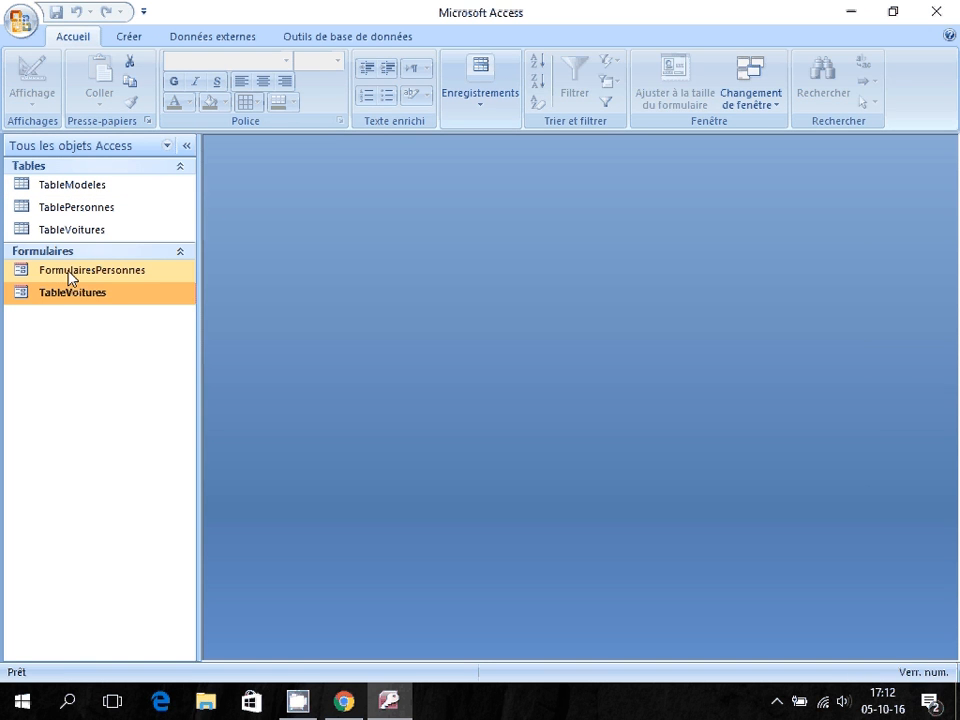
Open the FormulairesPersonnes form and add a car to person 1 with plate aaa456, model C3 and type neuve.
double_click(69, 278)
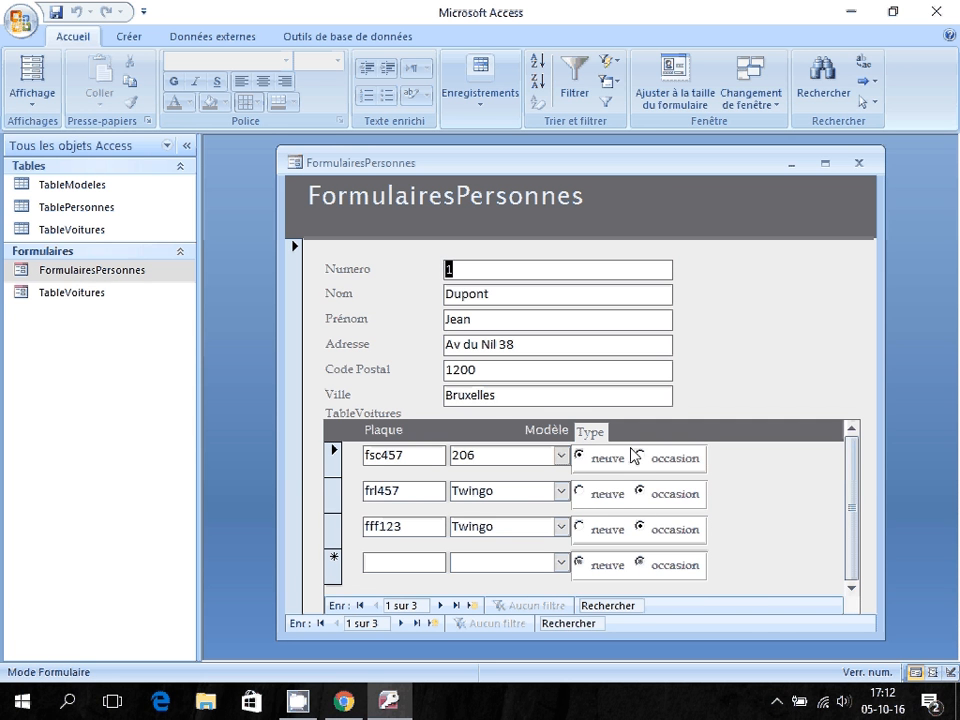
left_click(76, 294)
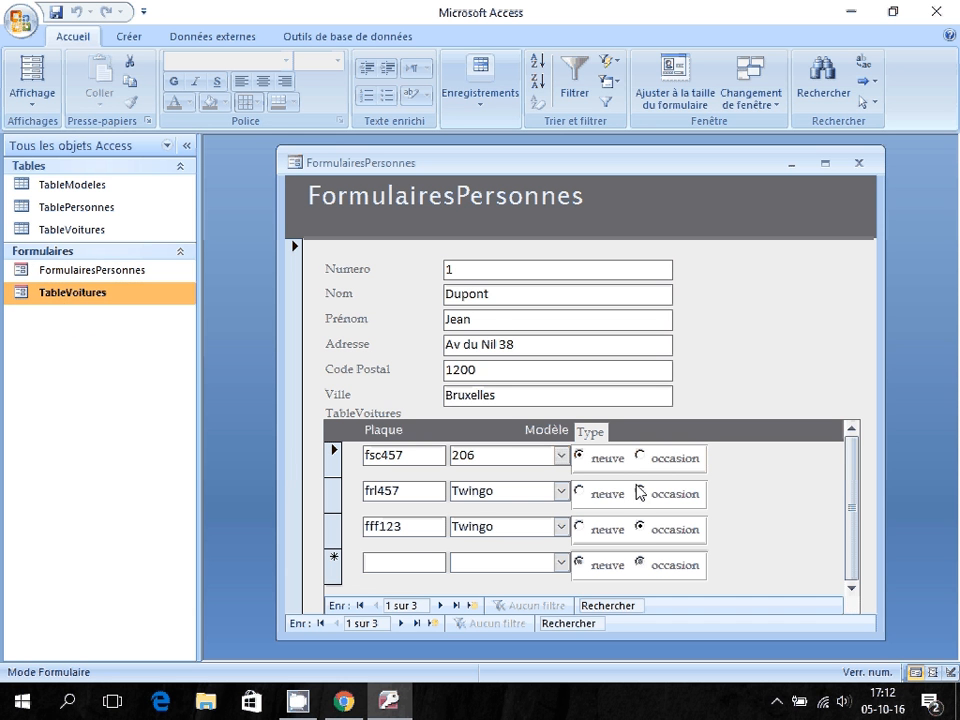
left_click(411, 562)
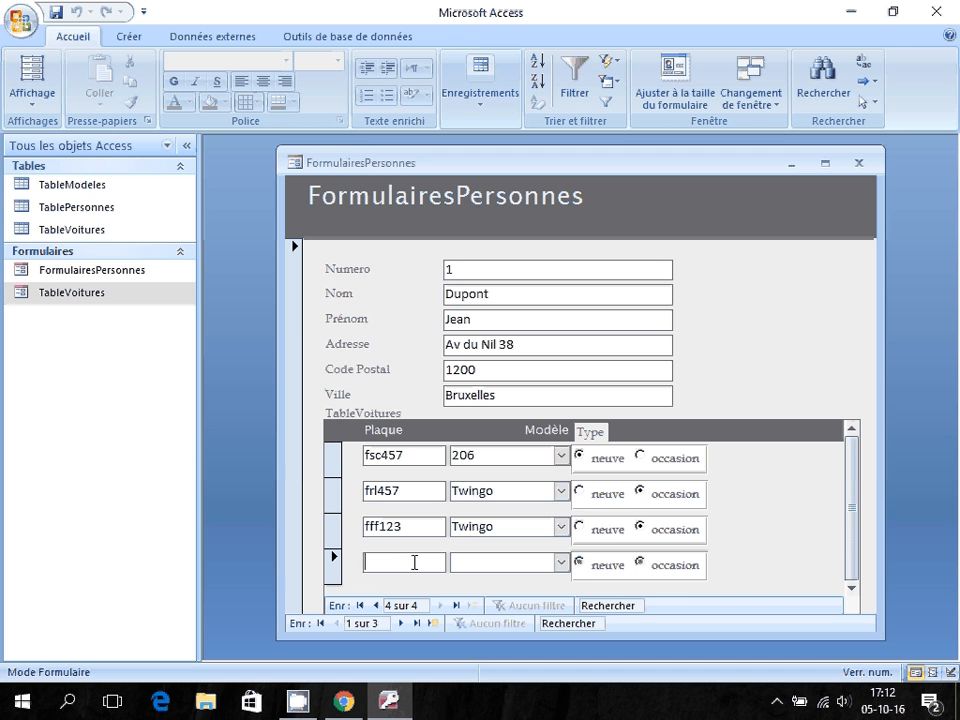
type("aaa")
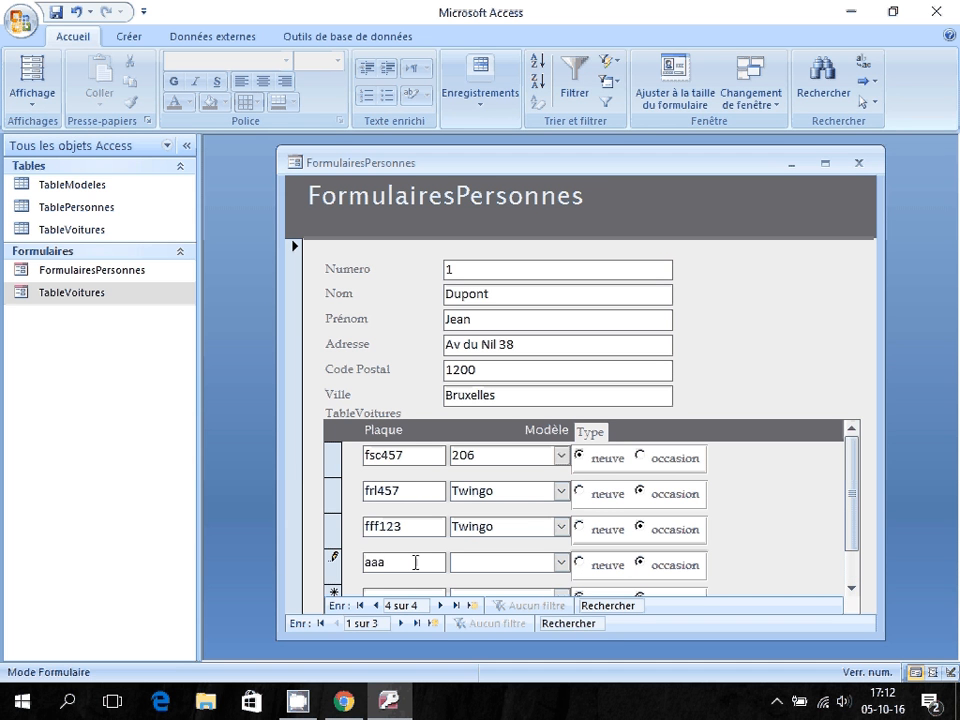
type("456")
left_click(561, 563)
left_click(527, 618)
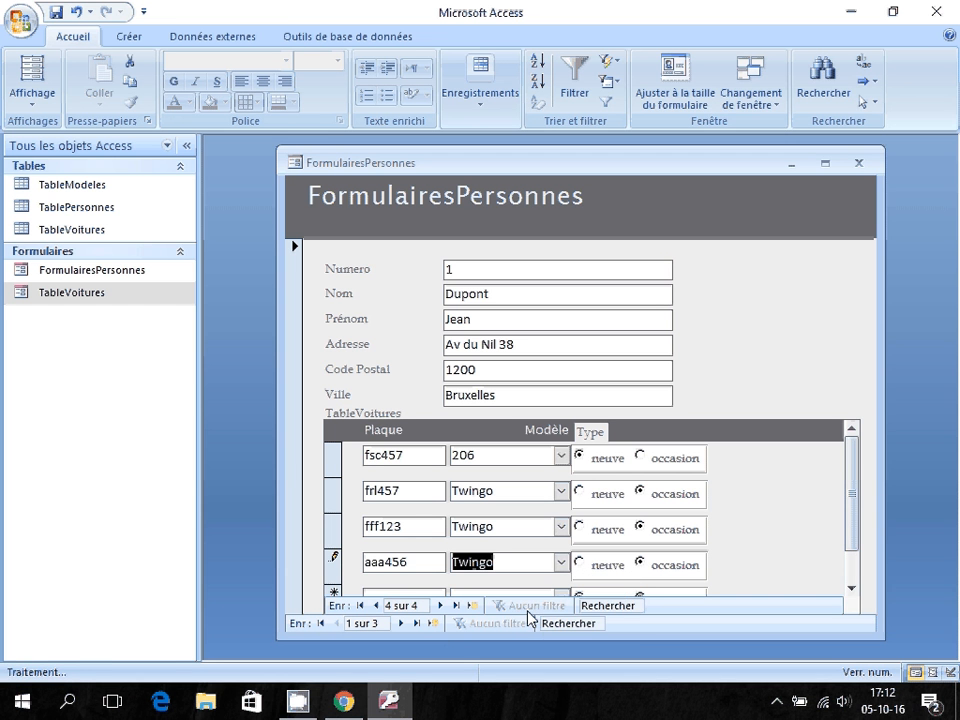
left_click(561, 563)
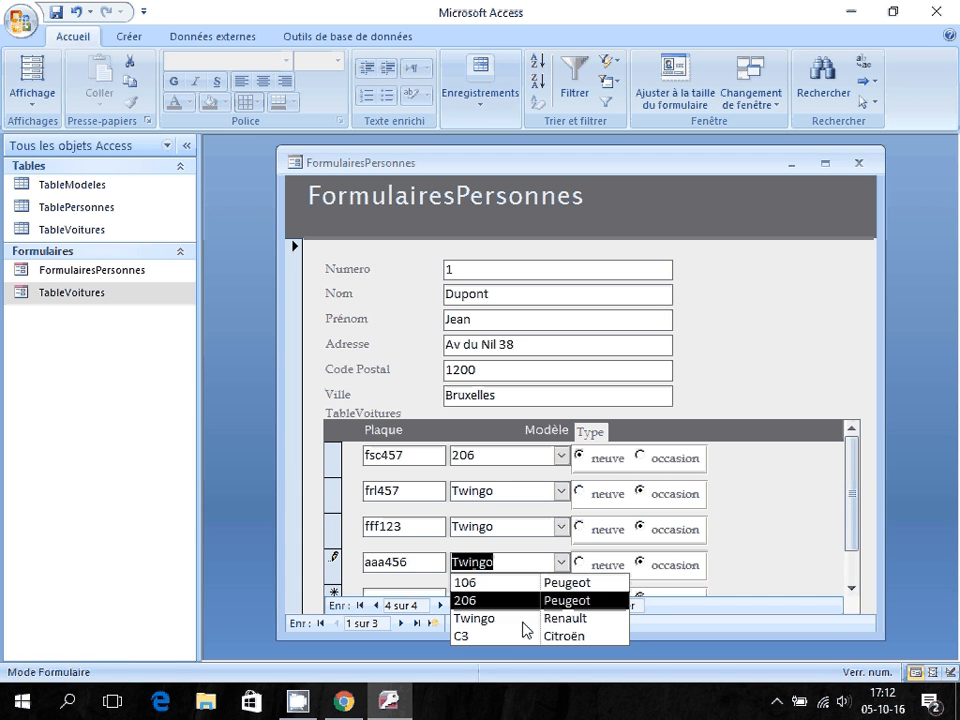
left_click(524, 636)
left_click(590, 565)
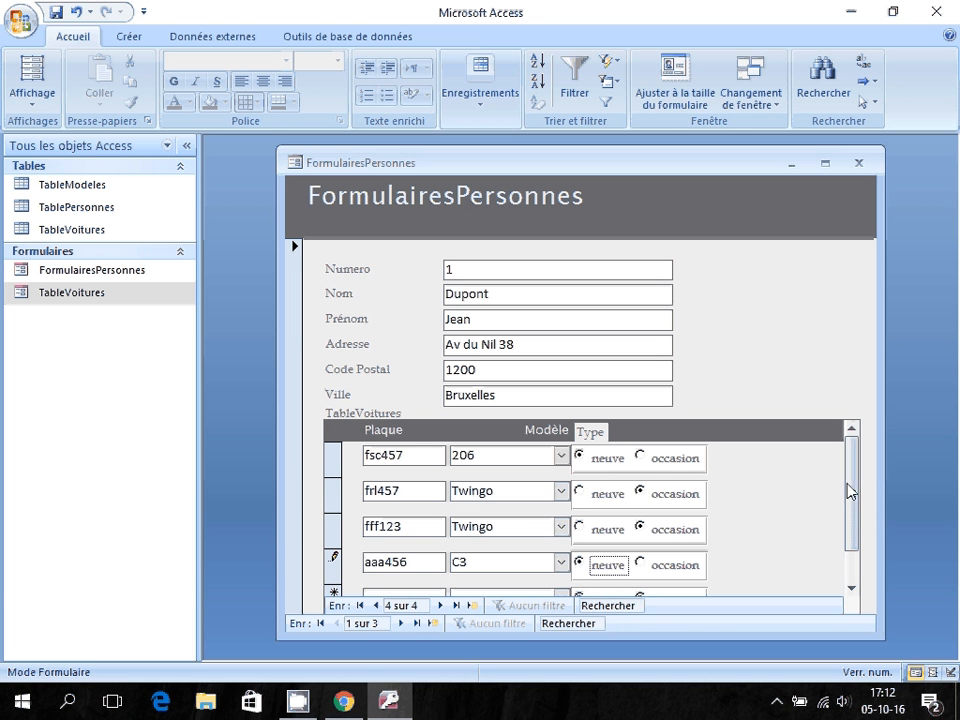
left_click(369, 592)
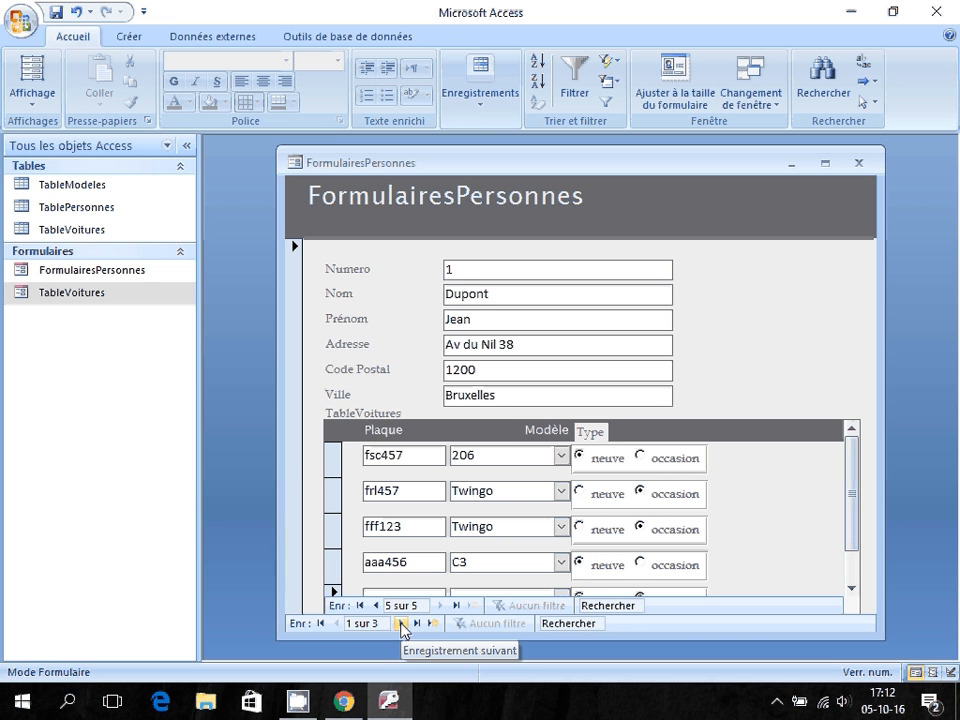
Go to person 3 and add a car with plate jkl456, model 106 and type neuve.
left_click(401, 623)
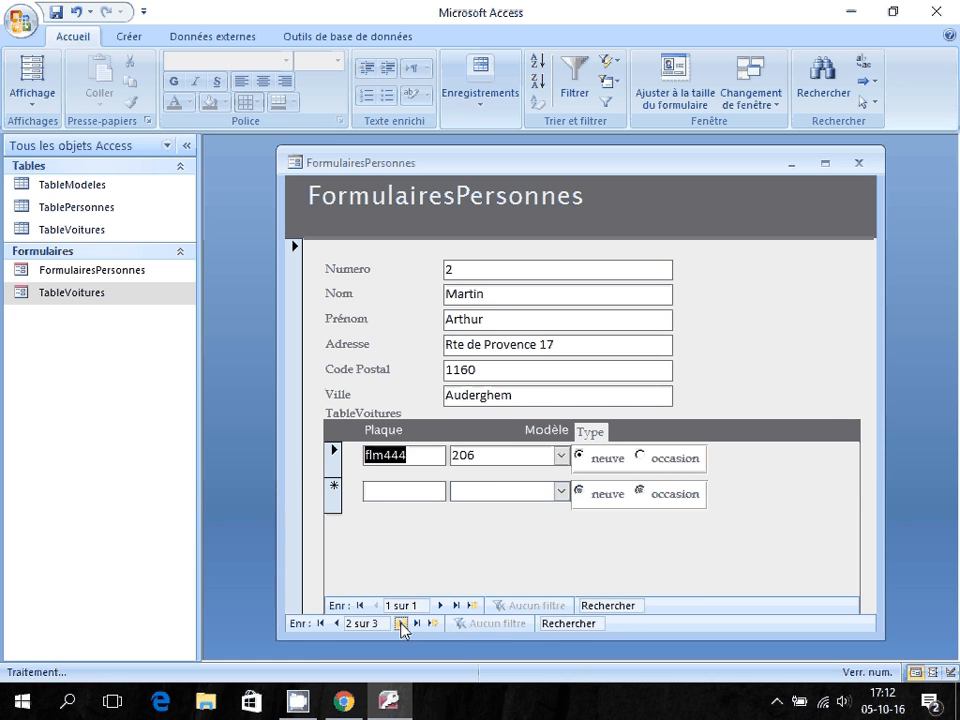
left_click(401, 623)
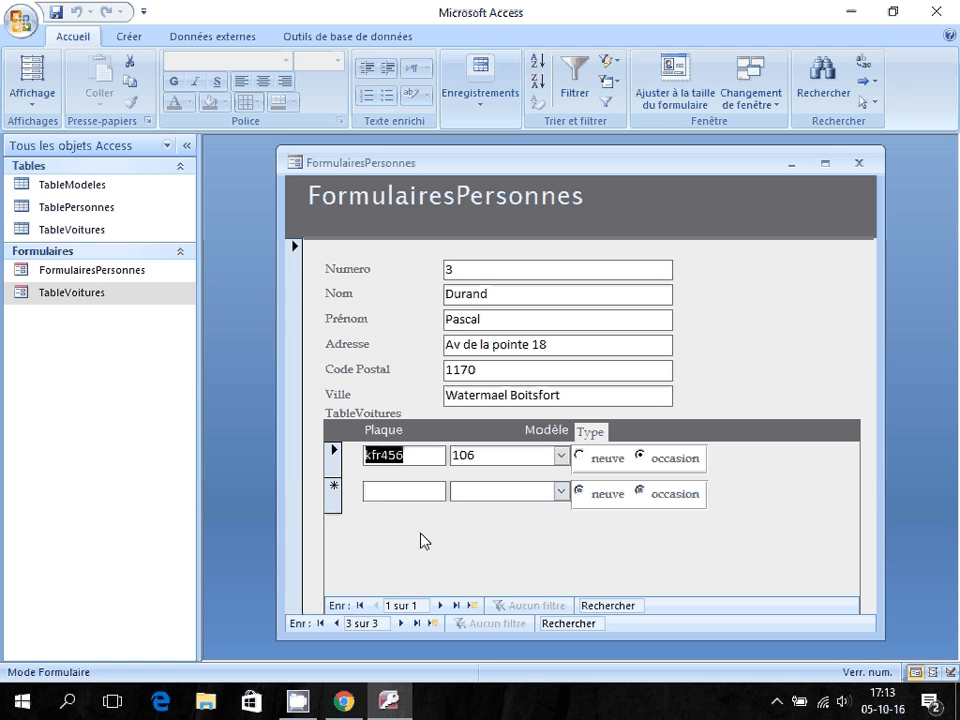
left_click(401, 491)
type("jkl")
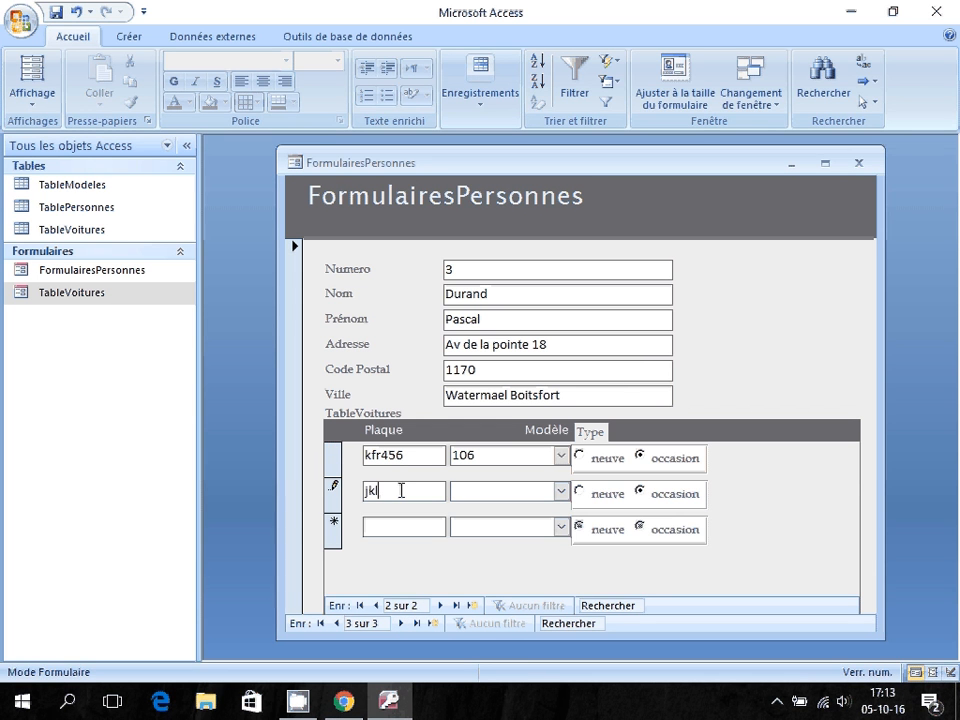
type("456")
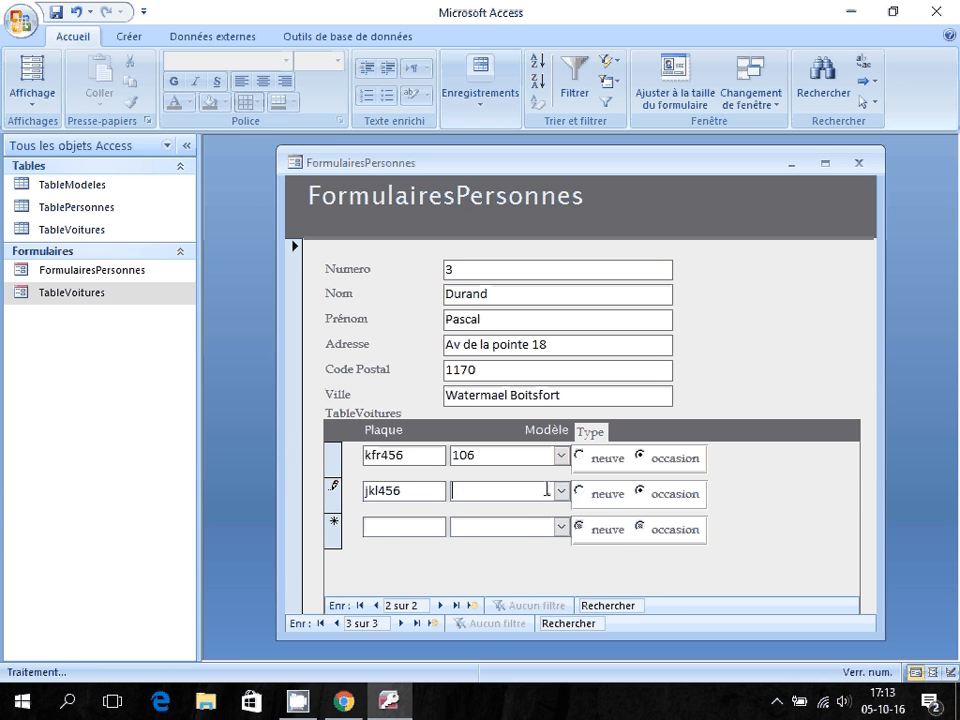
left_click(561, 491)
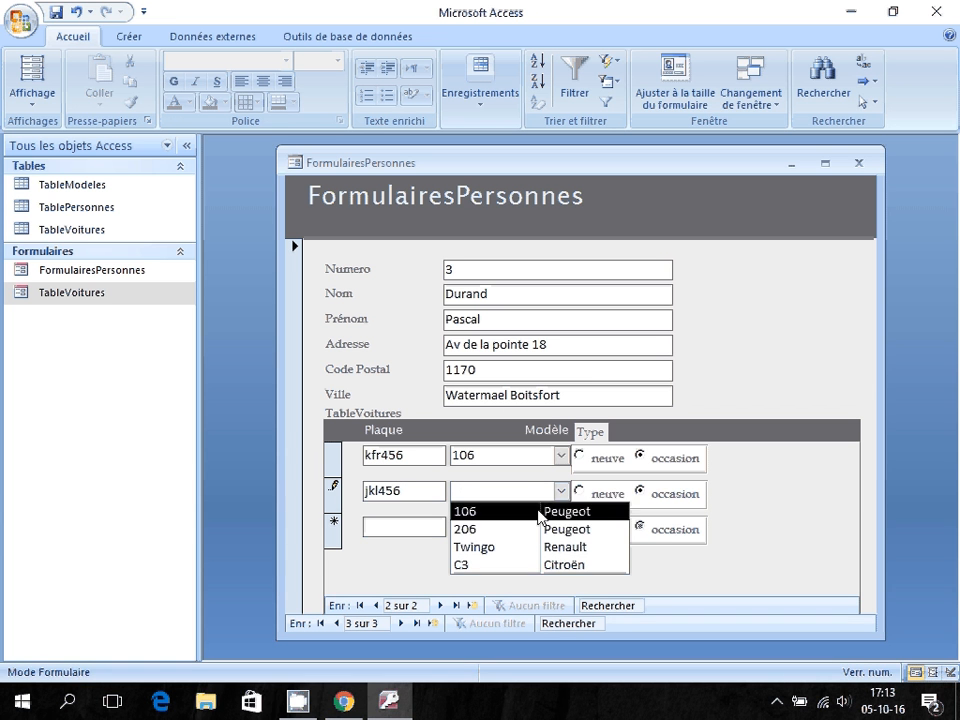
left_click(544, 512)
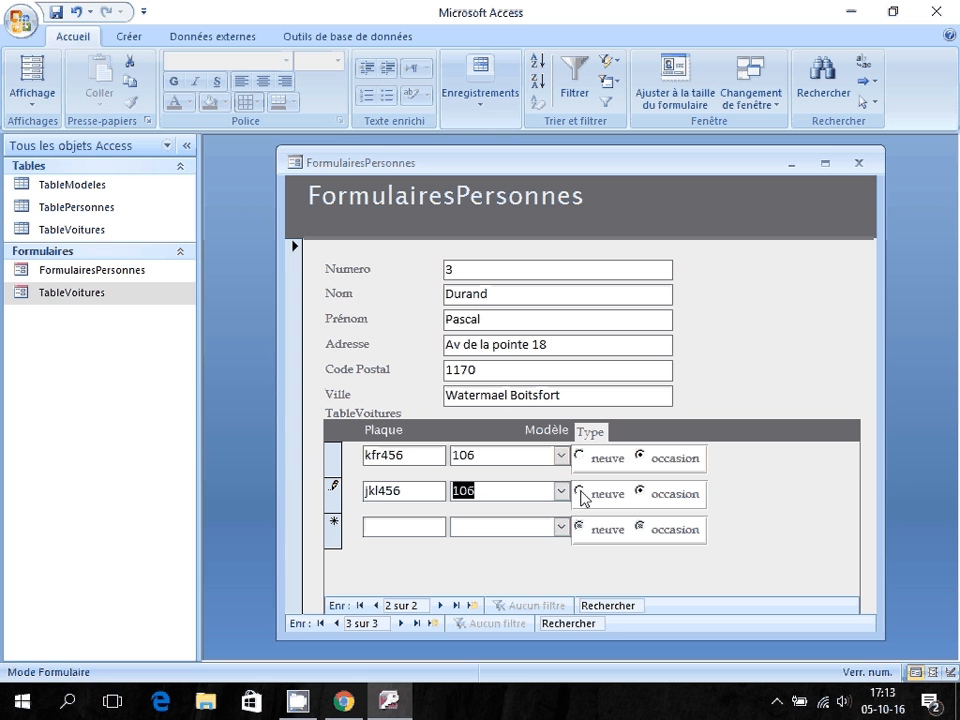
left_click(582, 492)
left_click(430, 524)
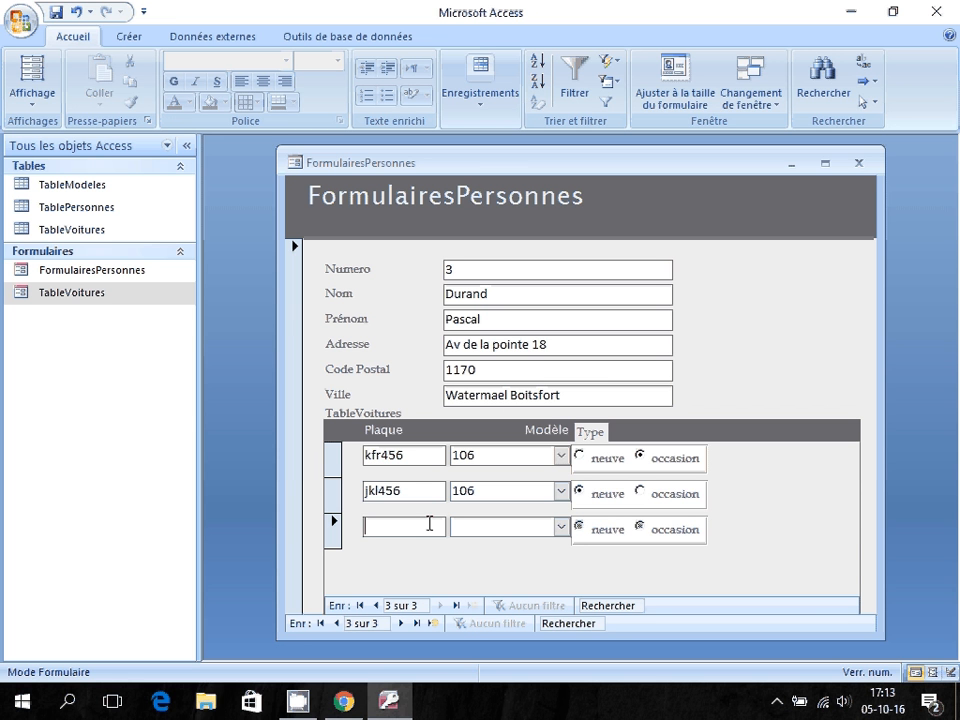
Move the FormulairesPersonnes window next to the navigation pane and narrow it to just past the car subform's options.
left_click_drag(521, 165, 453, 165)
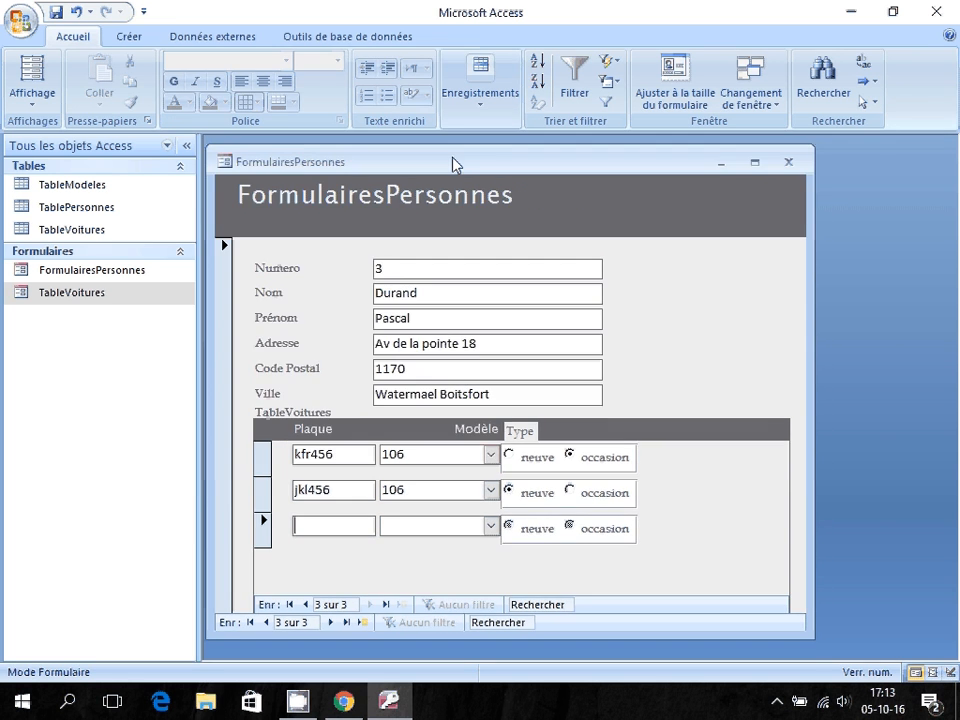
left_click_drag(812, 332, 735, 330)
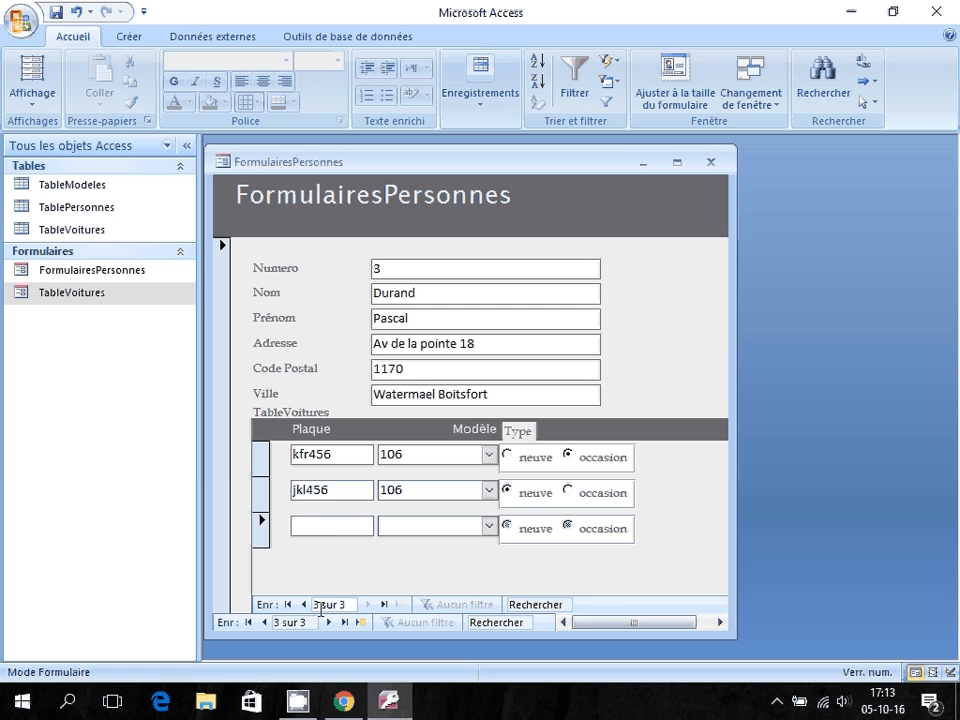
Browse person 3's car records in the subform, moving between the first, second and new rows.
double_click(304, 605)
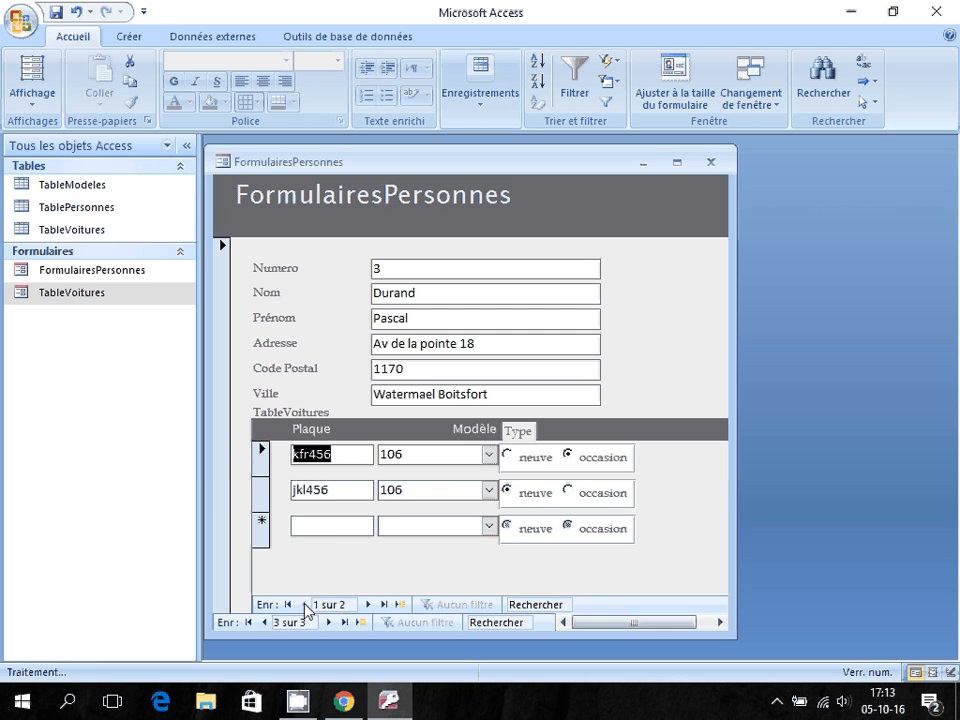
left_click(368, 605)
left_click(368, 605)
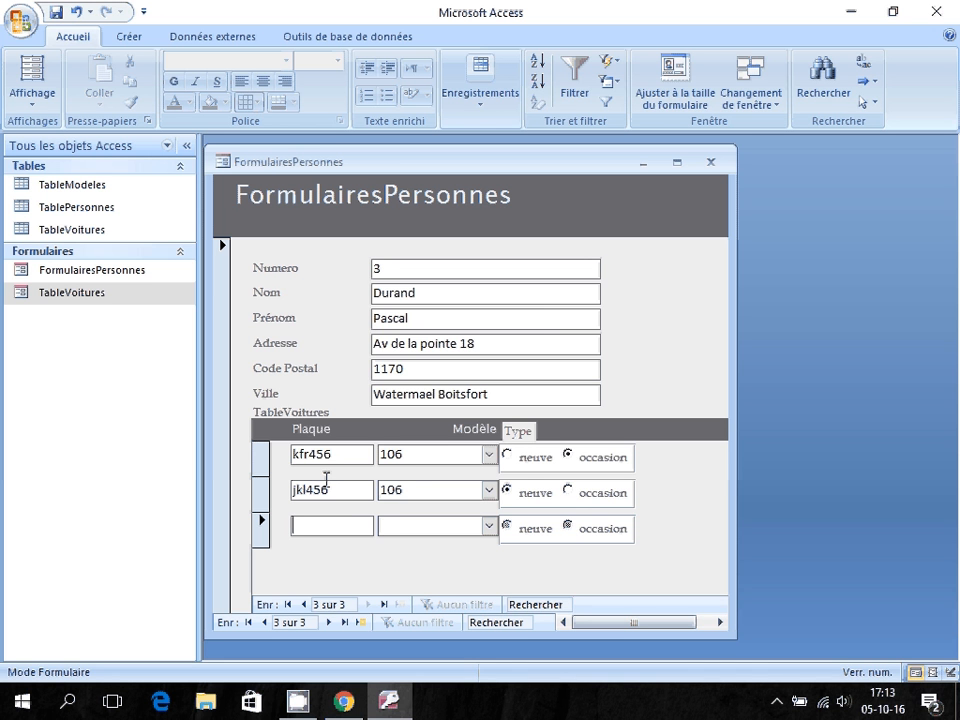
left_click(332, 456)
left_click(330, 488)
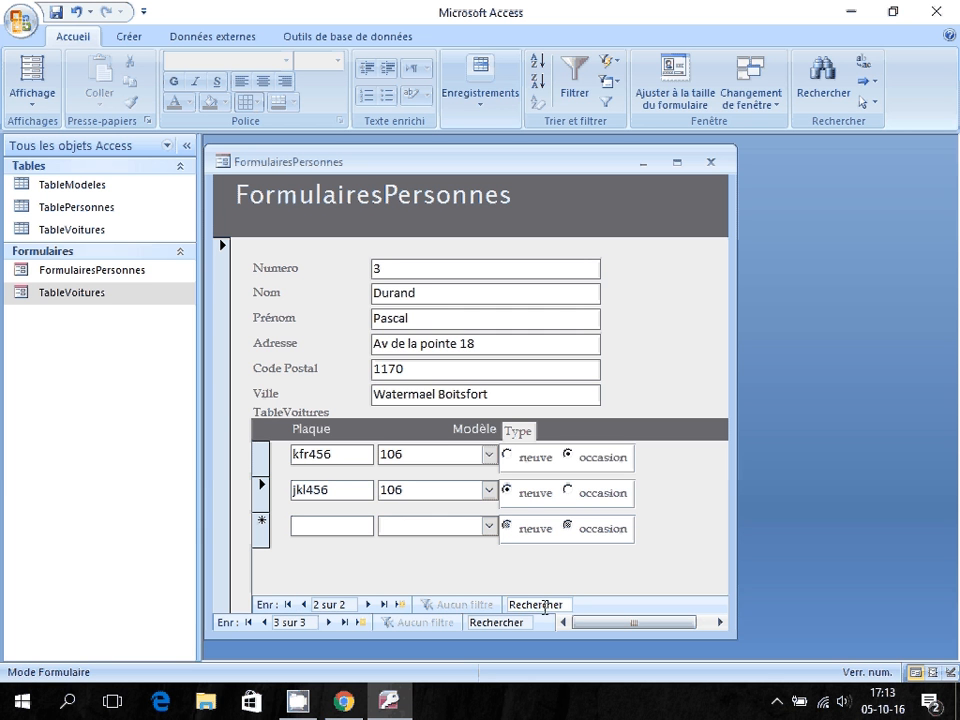
In design view, set the TableVoitures subform's Boutons de déplacement property to Non.
left_click(44, 88)
left_click(60, 218)
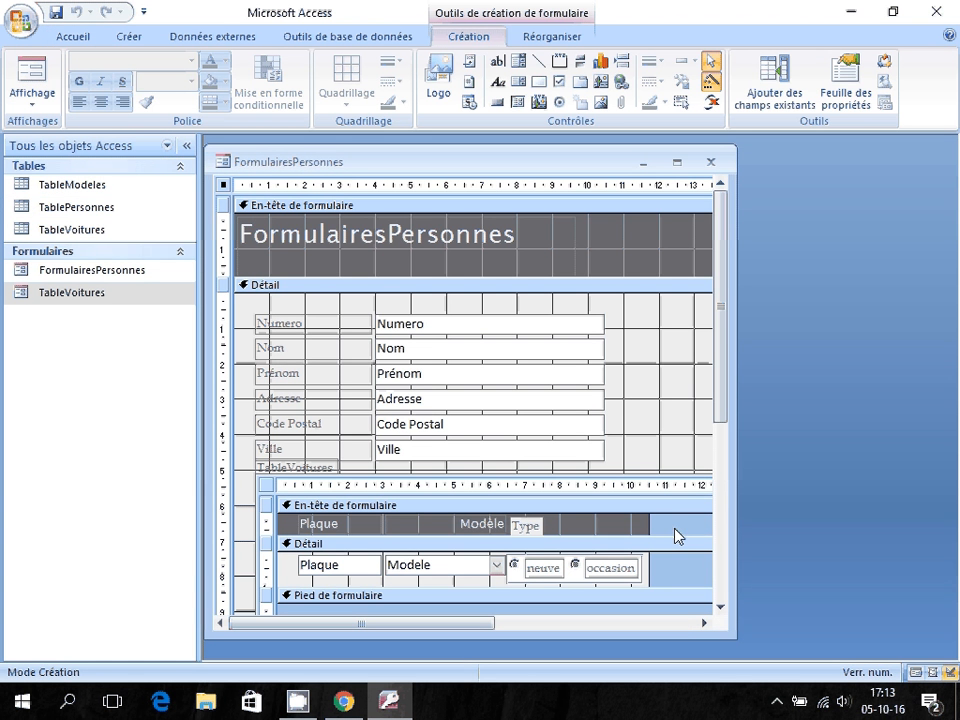
left_click(673, 536)
left_click(673, 536)
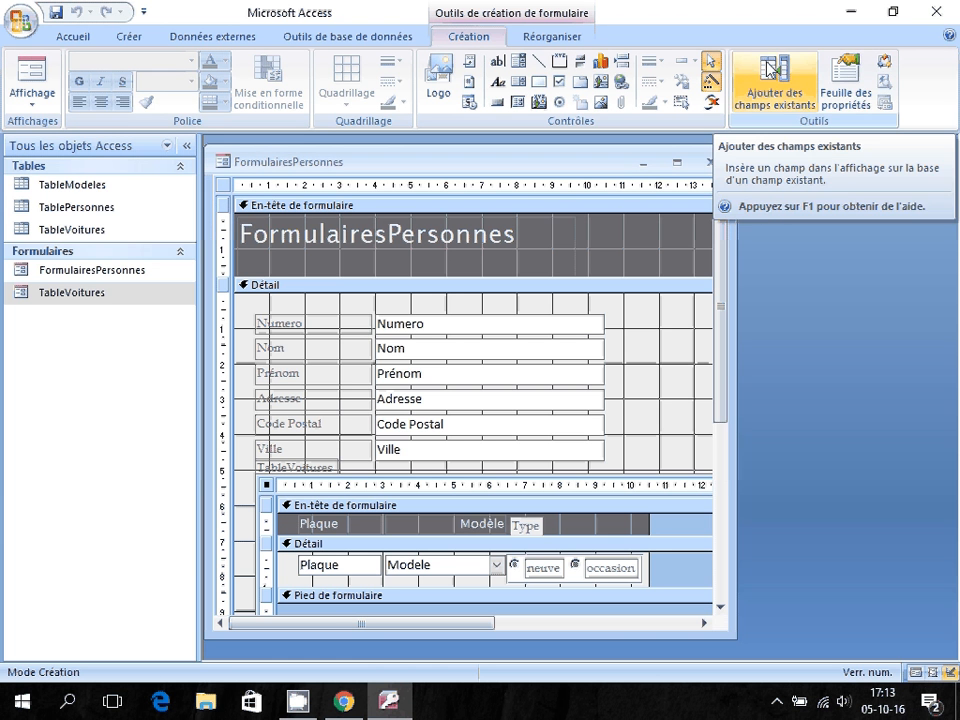
left_click(855, 80)
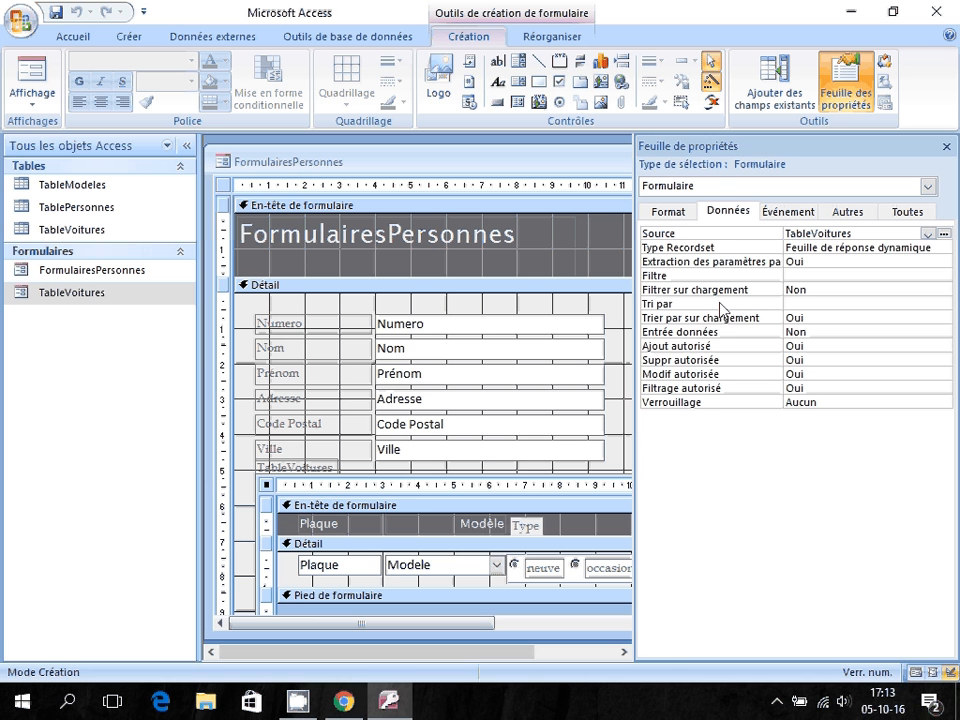
left_click(665, 212)
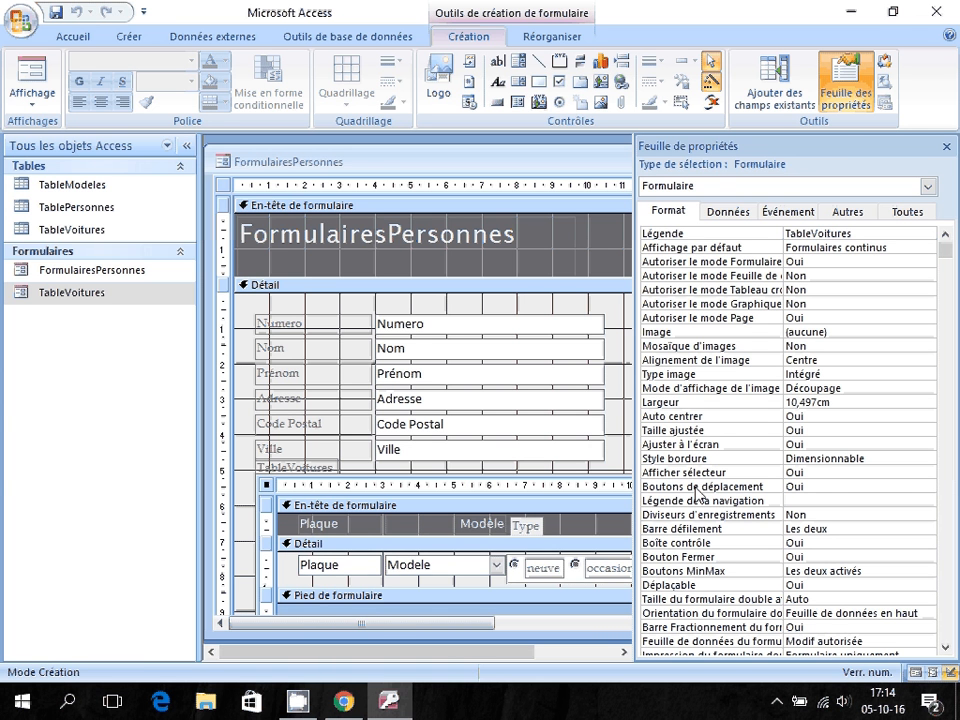
left_click(830, 485)
double_click(830, 485)
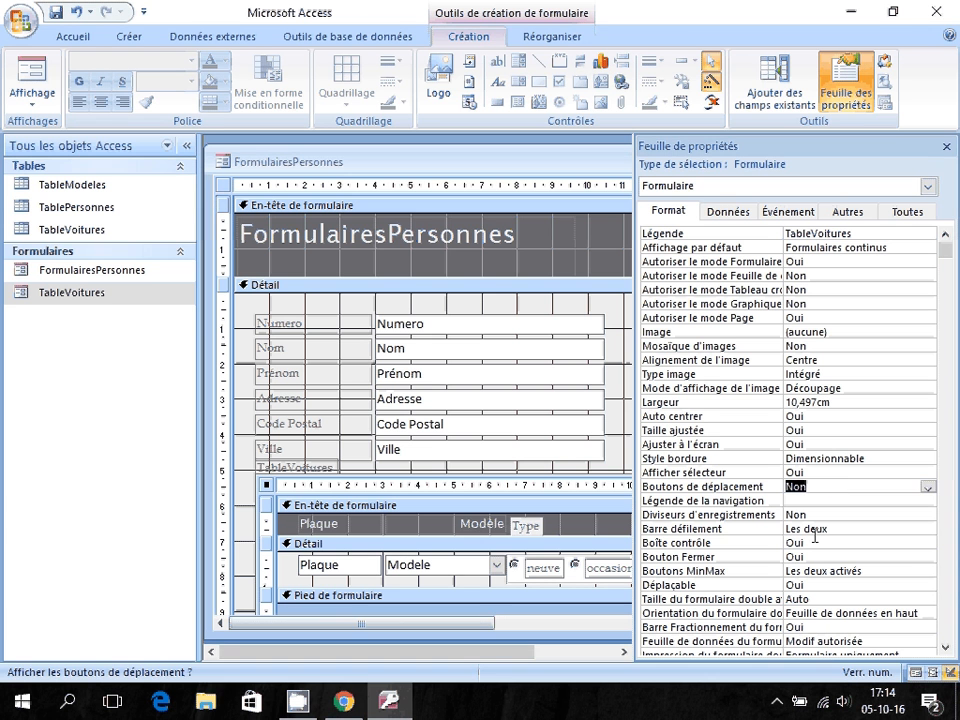
left_click(928, 487)
left_click(930, 490)
left_click(843, 488)
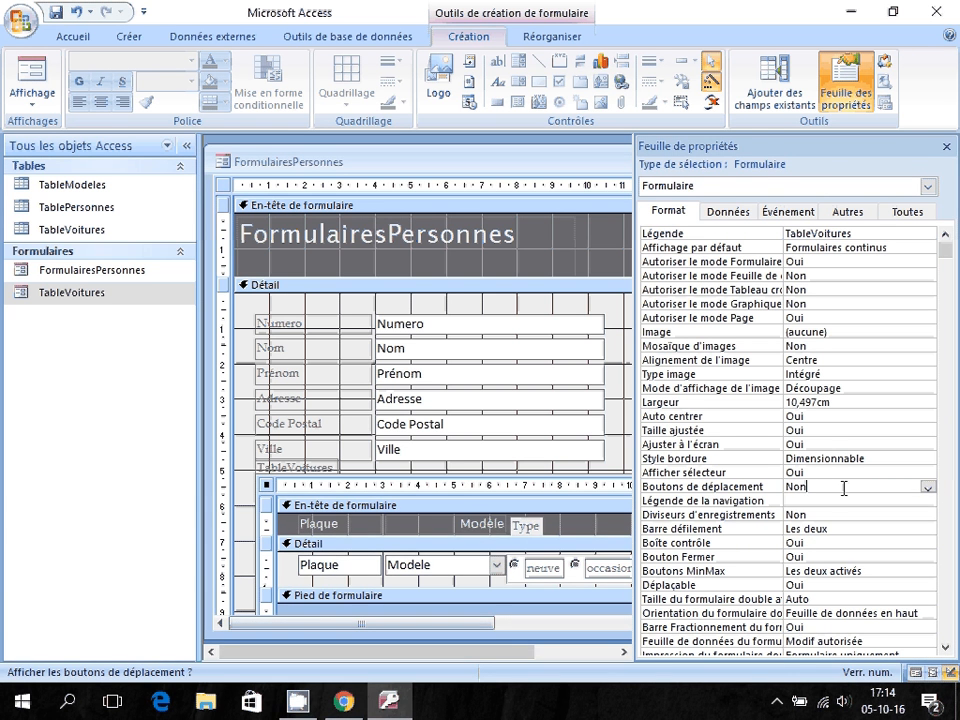
double_click(843, 488)
In form view, make the FormulairesPersonnes window slightly taller and select person 1's second, third and fourth car records in turn.
left_click(40, 90)
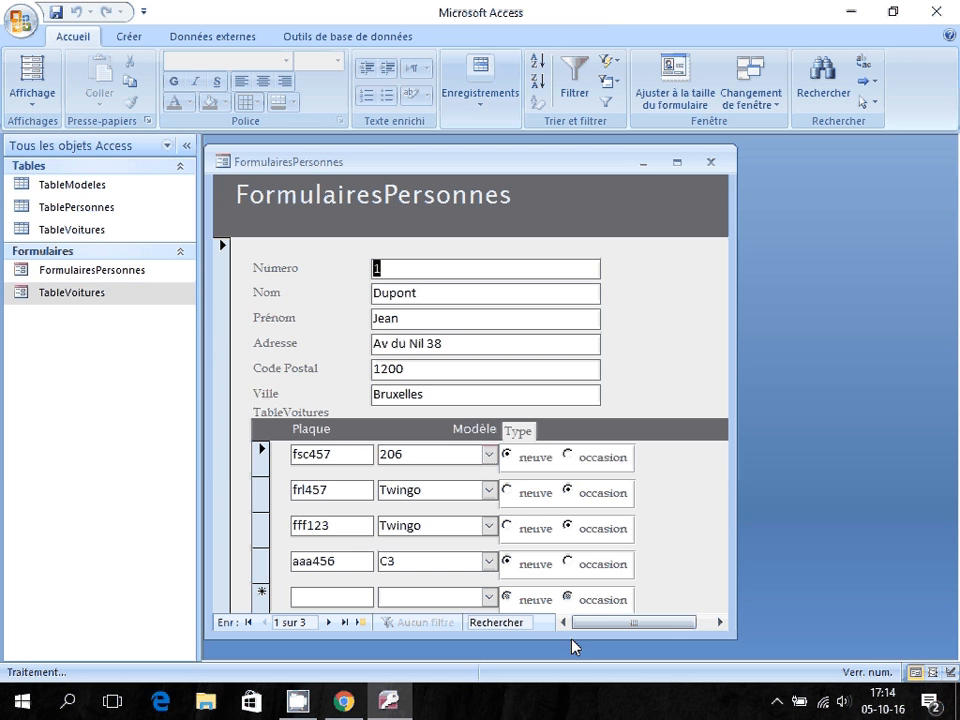
left_click_drag(571, 639, 569, 655)
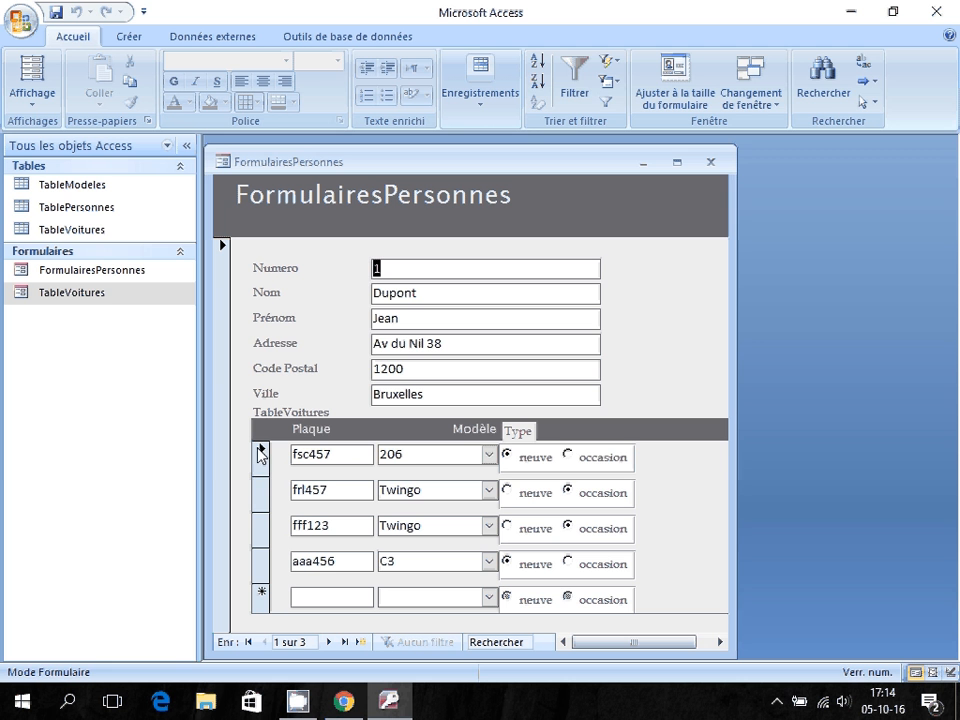
left_click(264, 496)
left_click(263, 496)
left_click(263, 527)
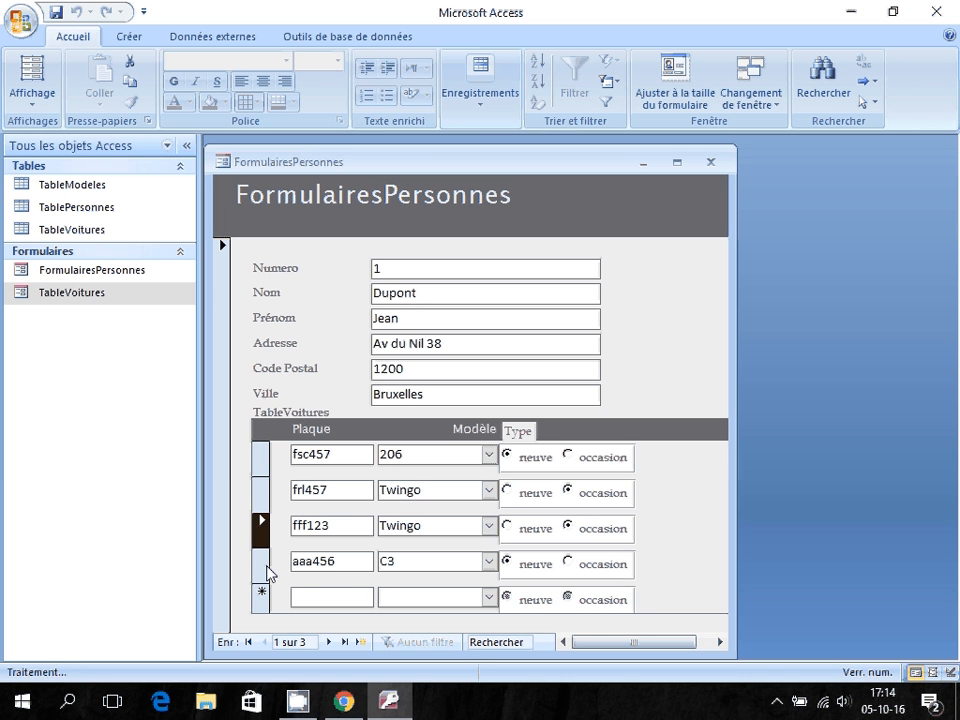
left_click(262, 560)
In design view, set the TableVoitures subform's Afficher sélecteur property to Non and display the result in form view.
left_click(33, 95)
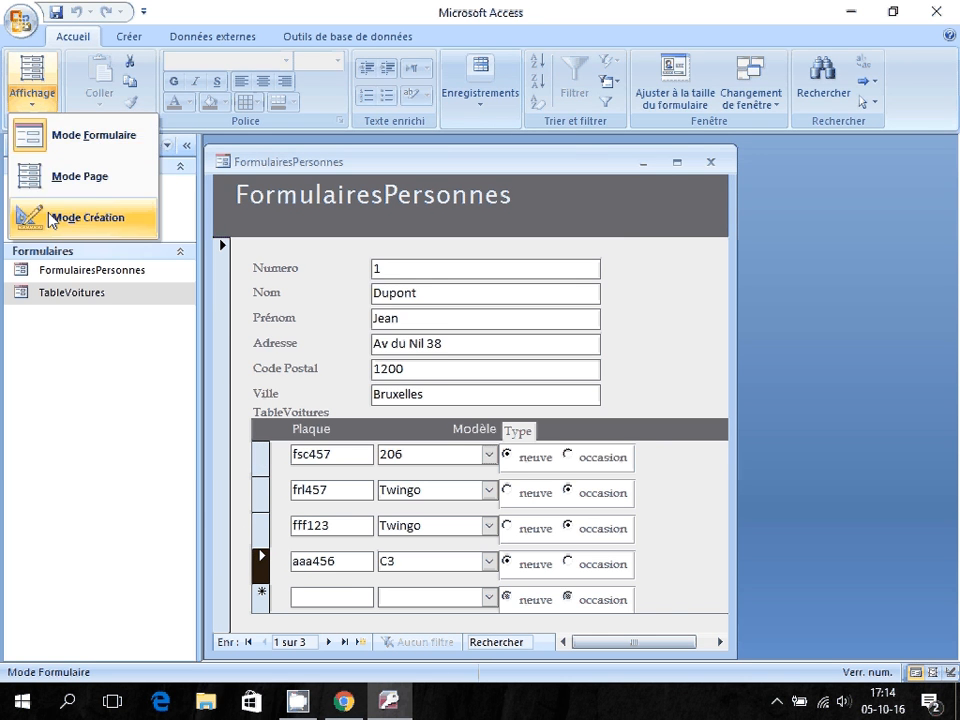
left_click(47, 213)
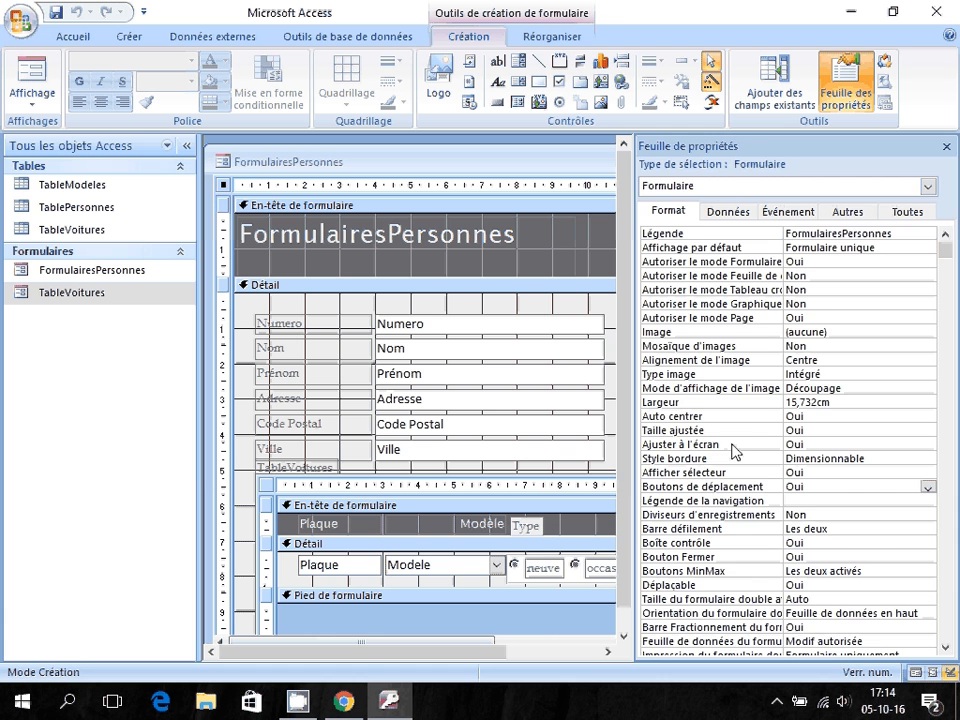
left_click(529, 623)
left_click(529, 625)
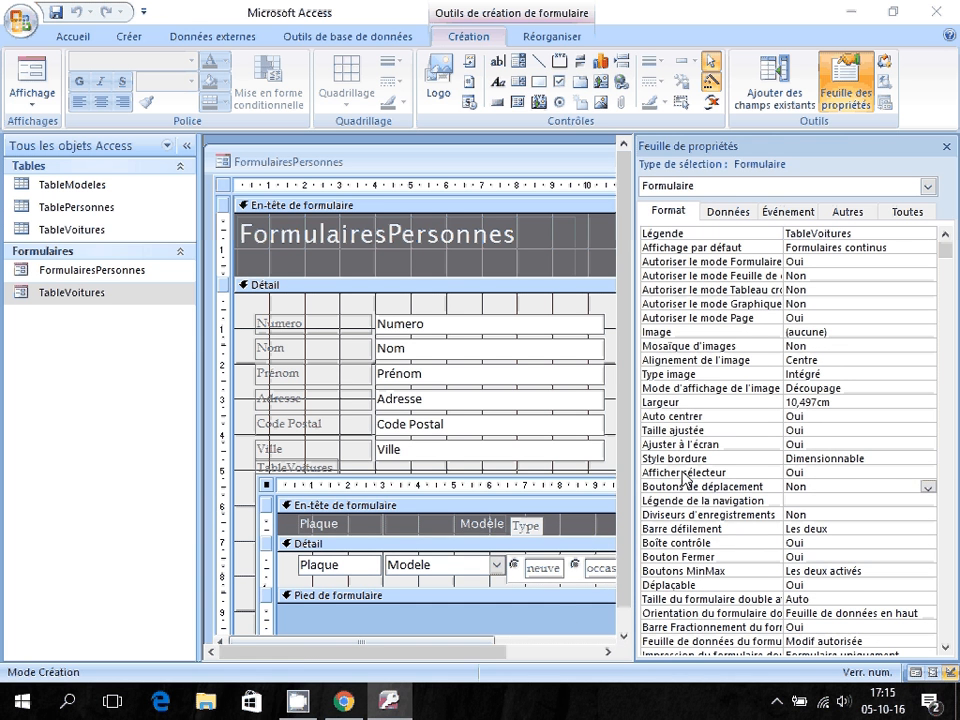
left_click(725, 473)
left_click(928, 473)
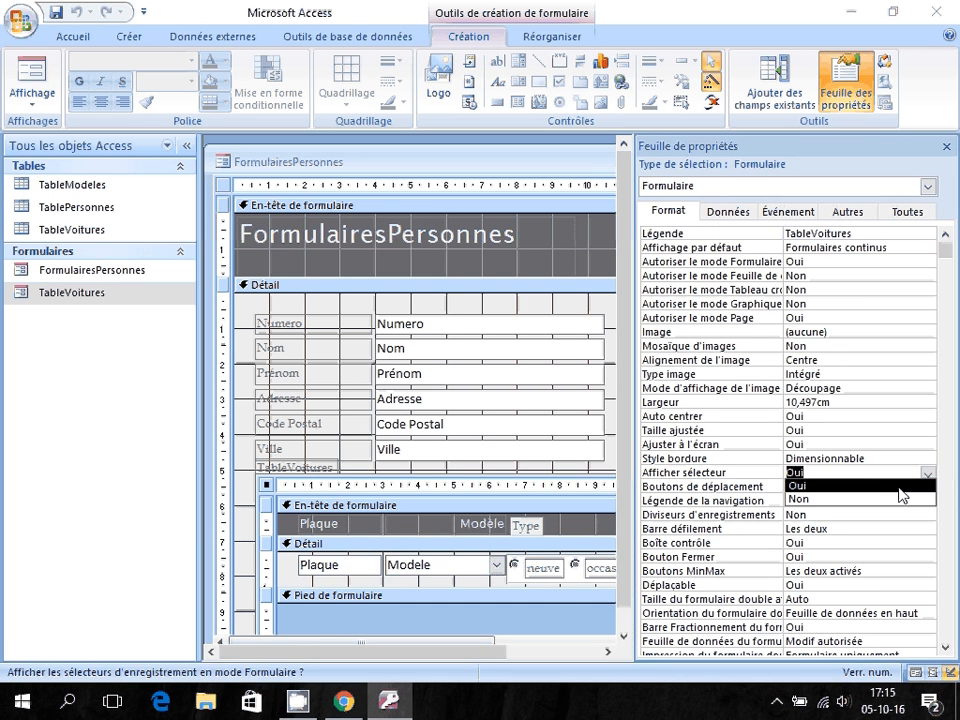
left_click(861, 499)
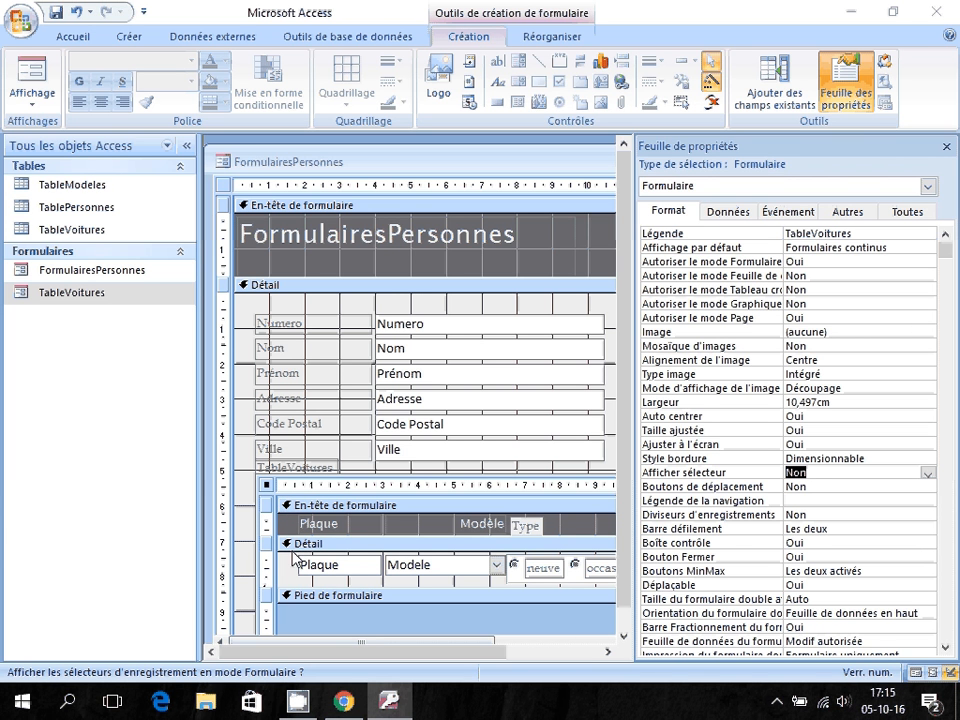
left_click(33, 78)
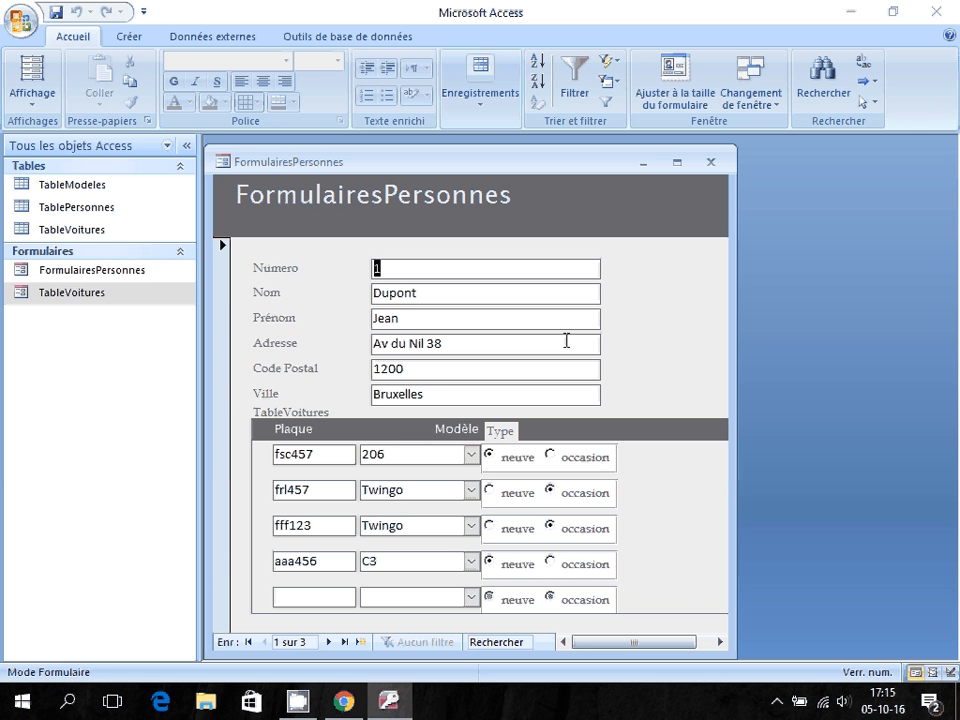
Set the main FormulairesPersonnes form's Afficher sélecteur property to Non in design view and display the form in form view.
left_click(27, 107)
left_click(60, 212)
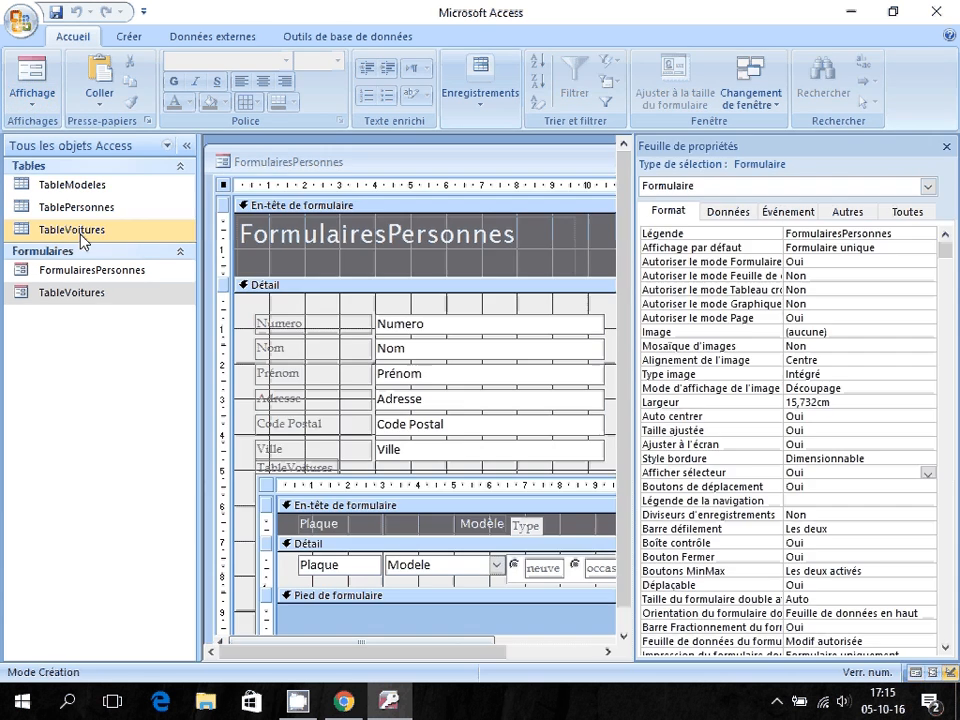
left_click(404, 627)
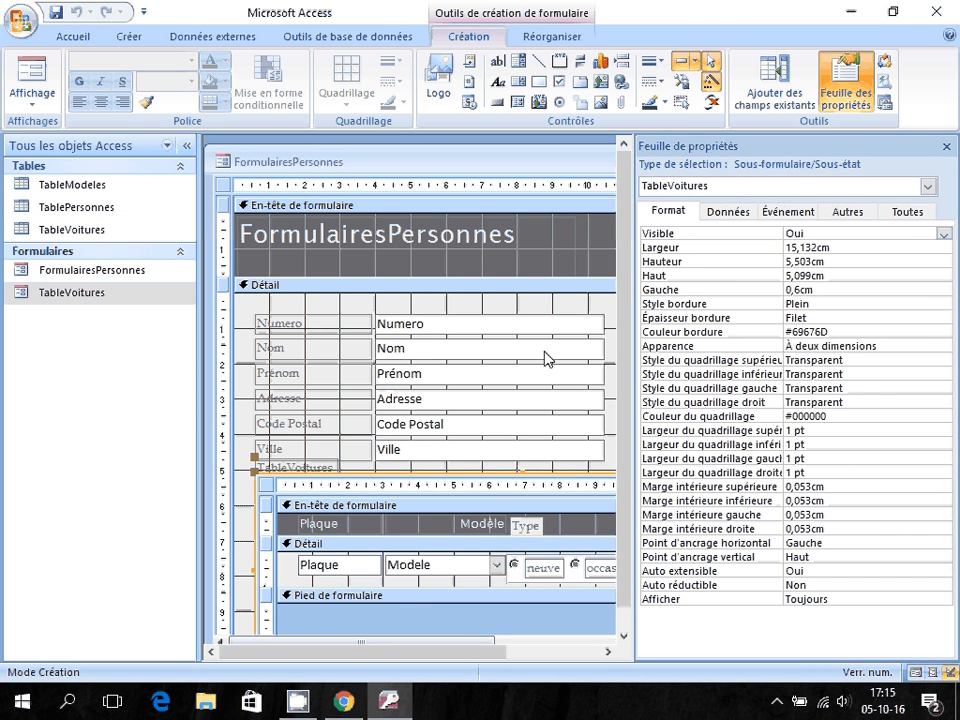
left_click(240, 463)
scroll(260, 500, "down", 3)
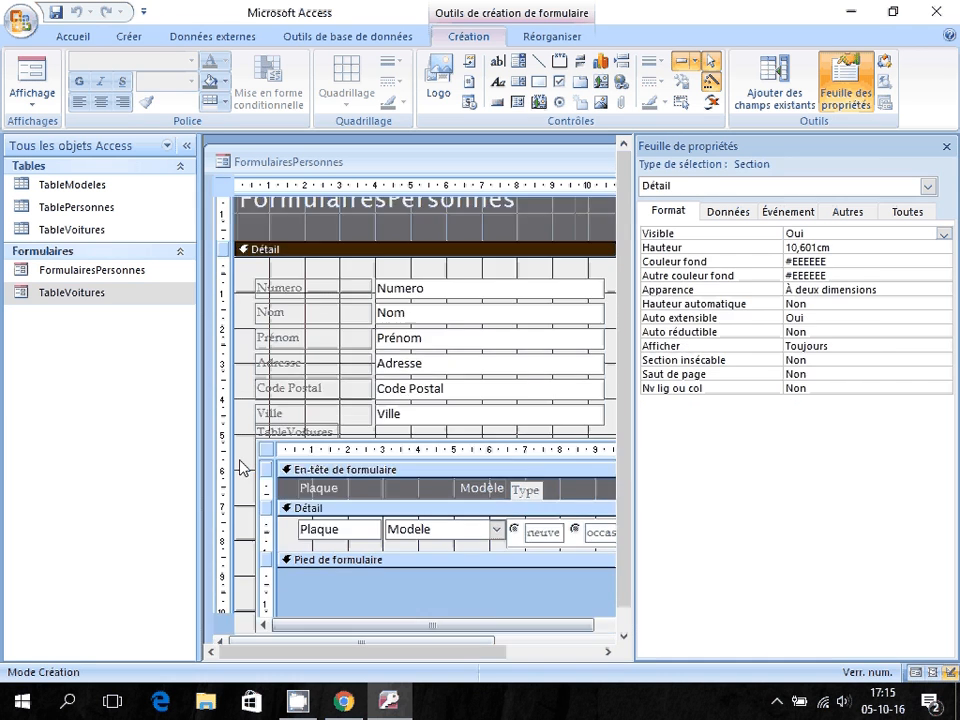
left_click(286, 523)
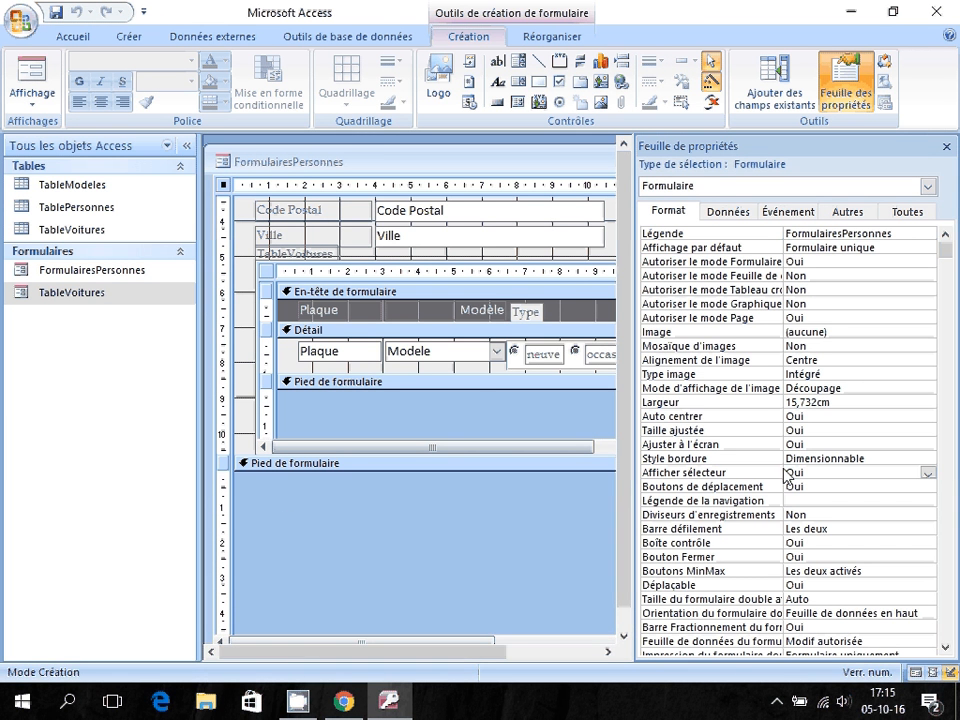
left_click(838, 472)
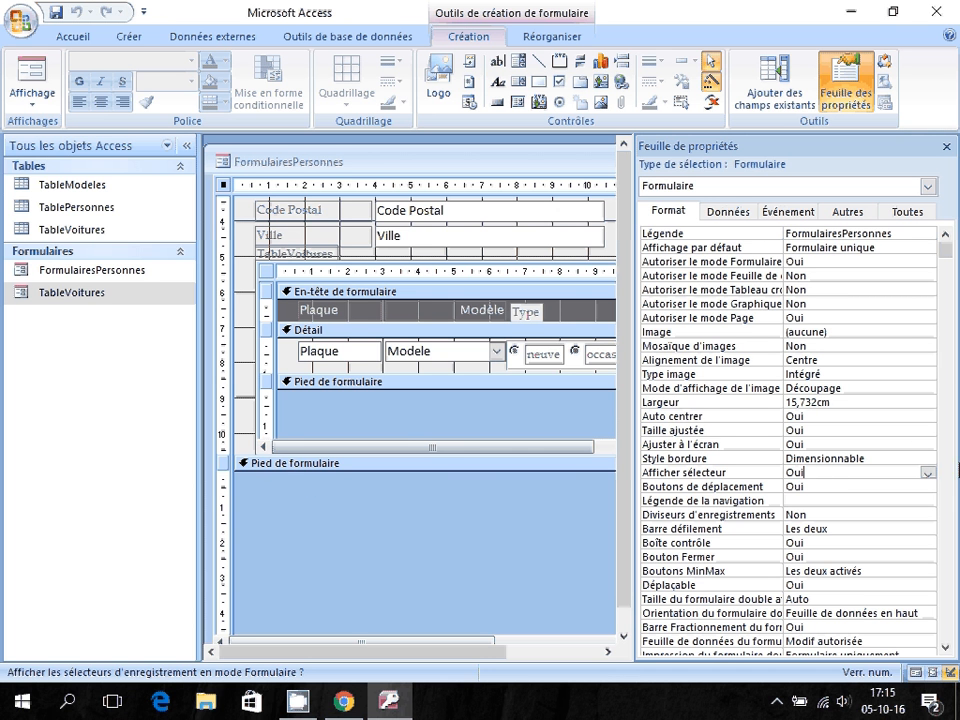
left_click(930, 473)
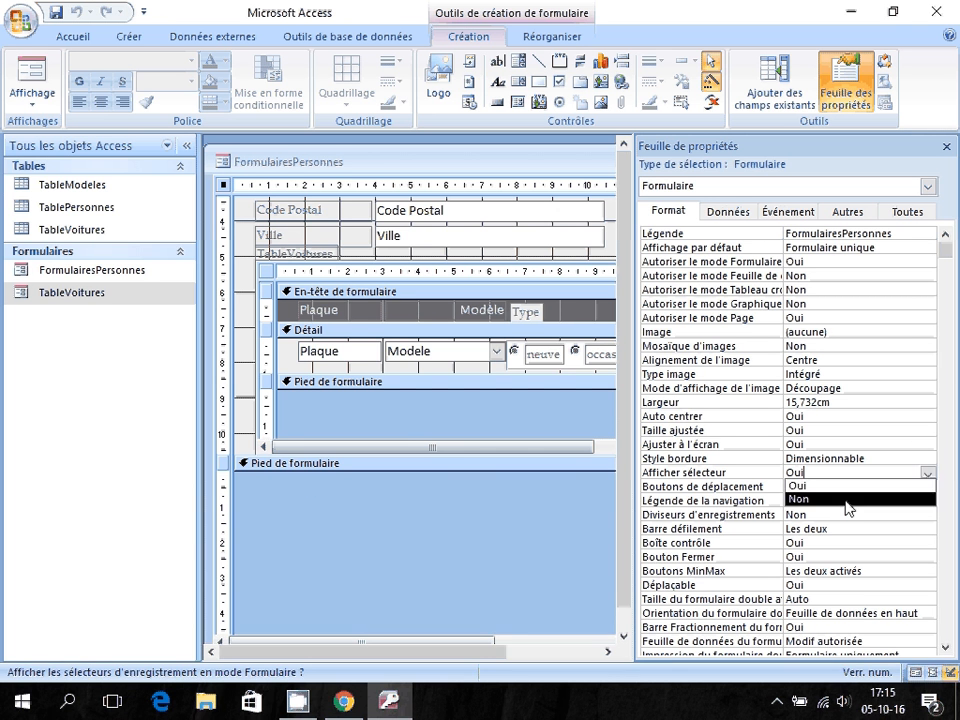
left_click(847, 500)
left_click(32, 80)
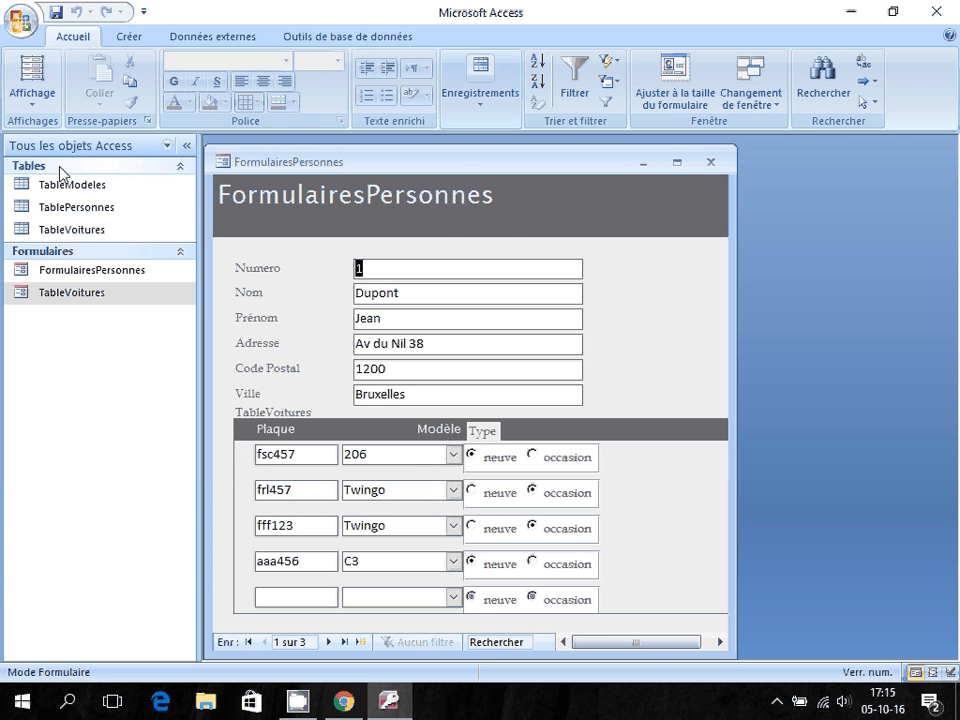
Return to design view and set the main form's Boutons MinMax property to Aucun.
left_click(30, 100)
left_click(70, 219)
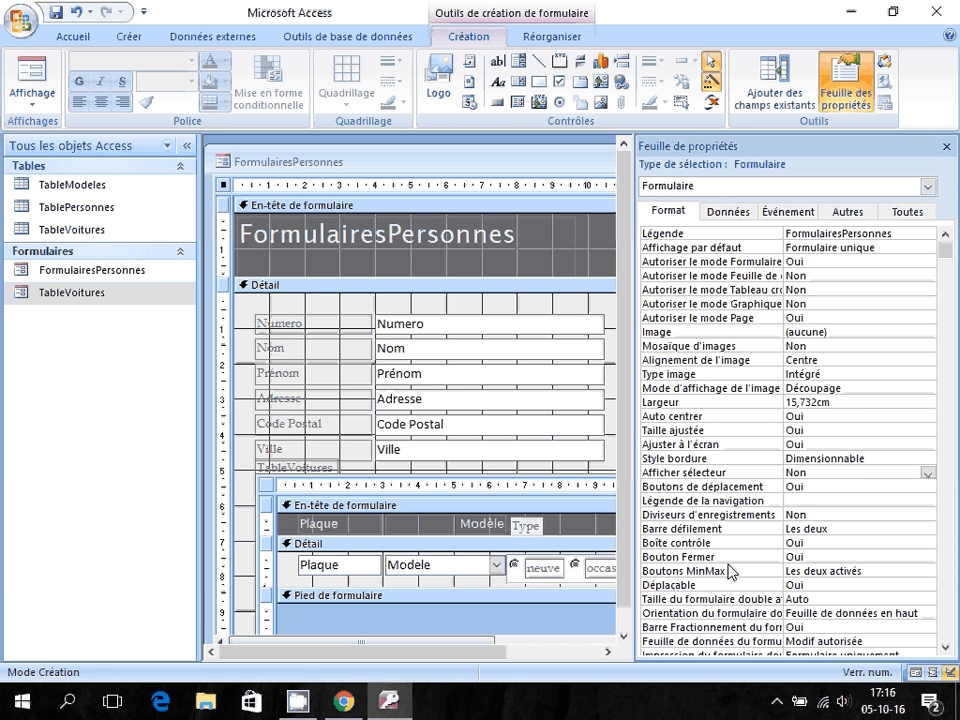
left_click(881, 571)
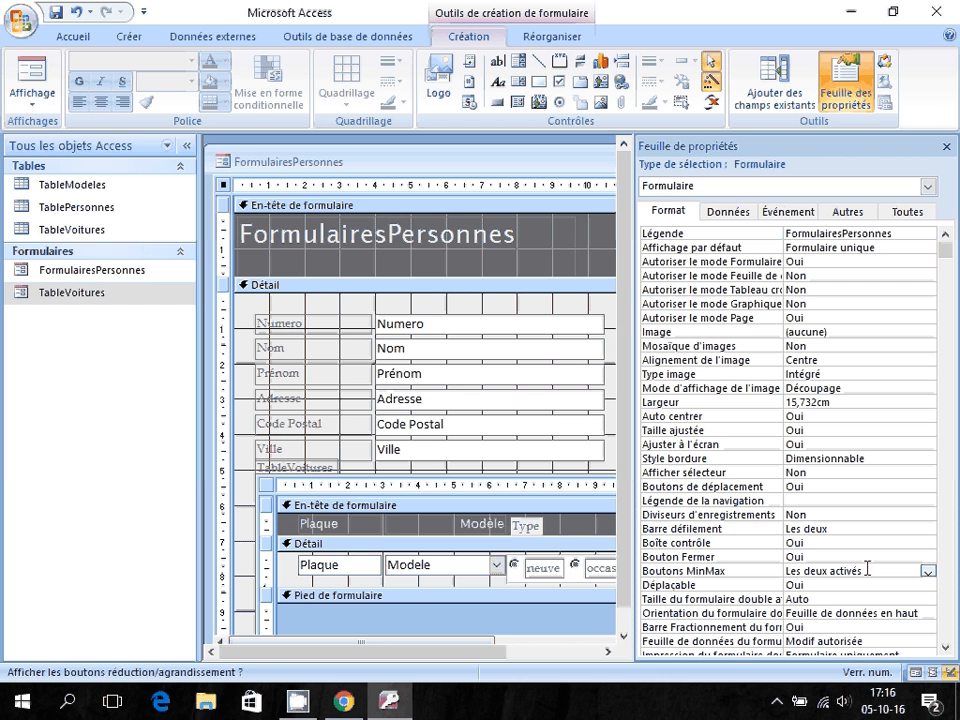
left_click(929, 573)
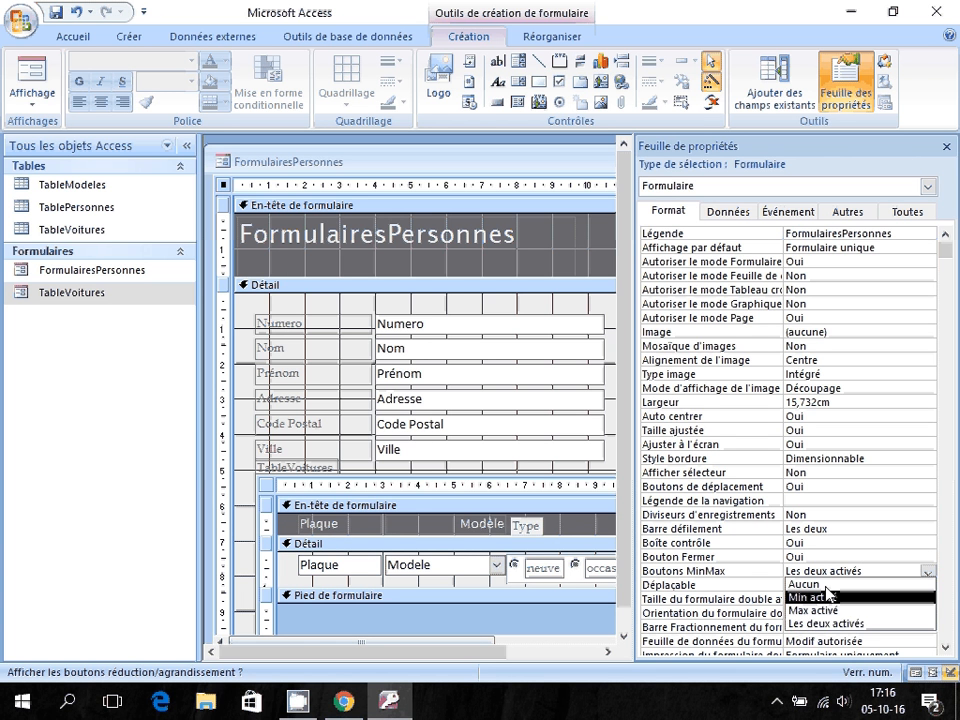
left_click(822, 584)
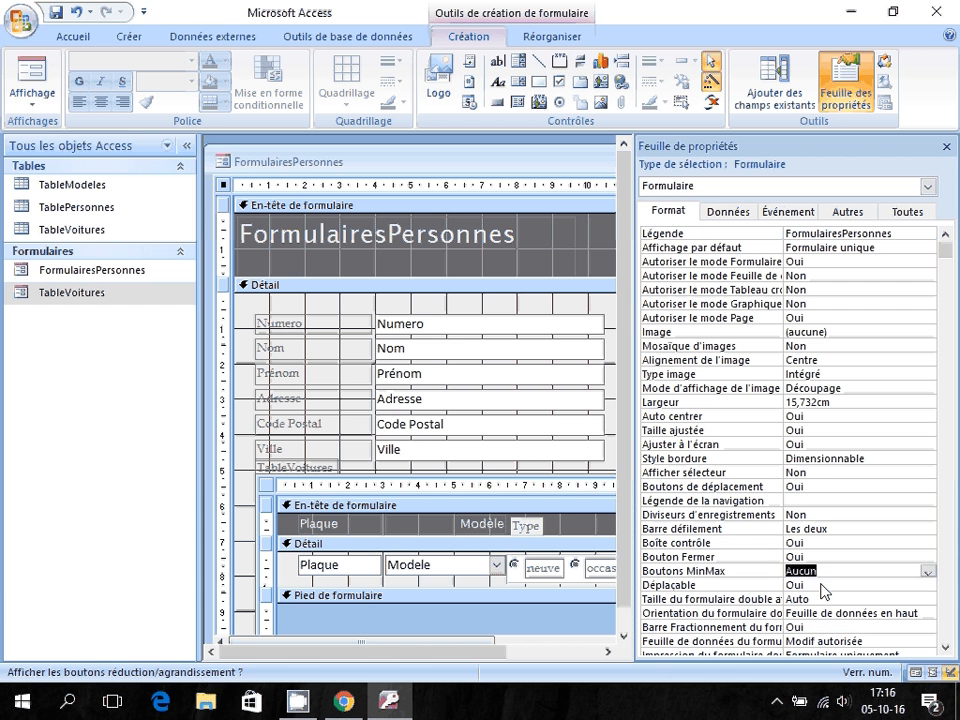
Set the main form's Bouton Fermer property to Non and check the window's buttons in form view.
left_click(846, 557)
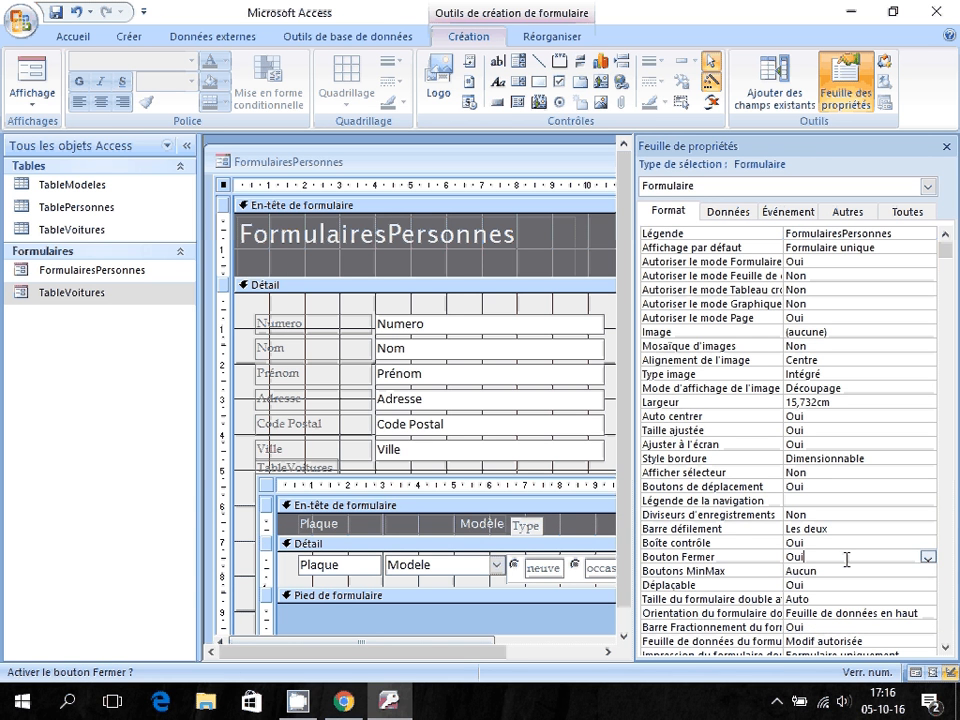
left_click(928, 557)
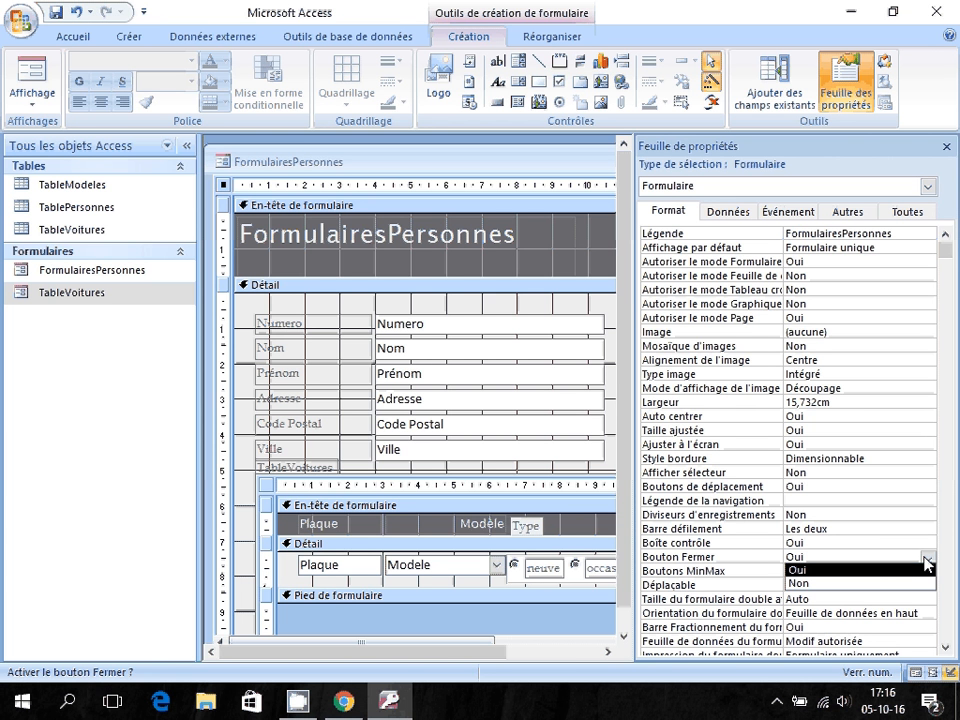
left_click(885, 584)
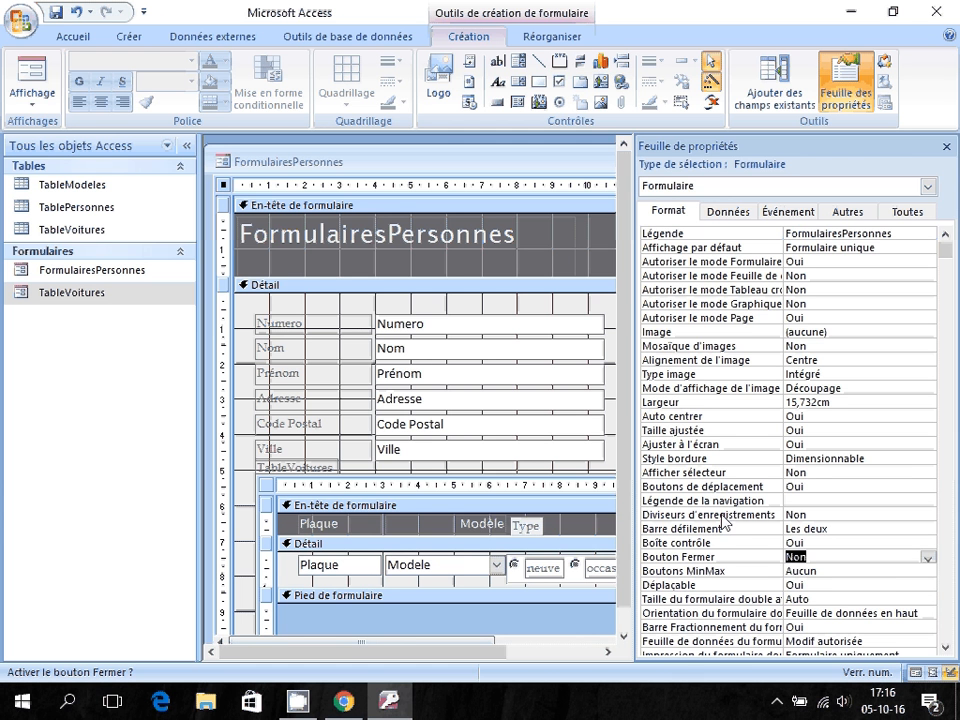
left_click(30, 78)
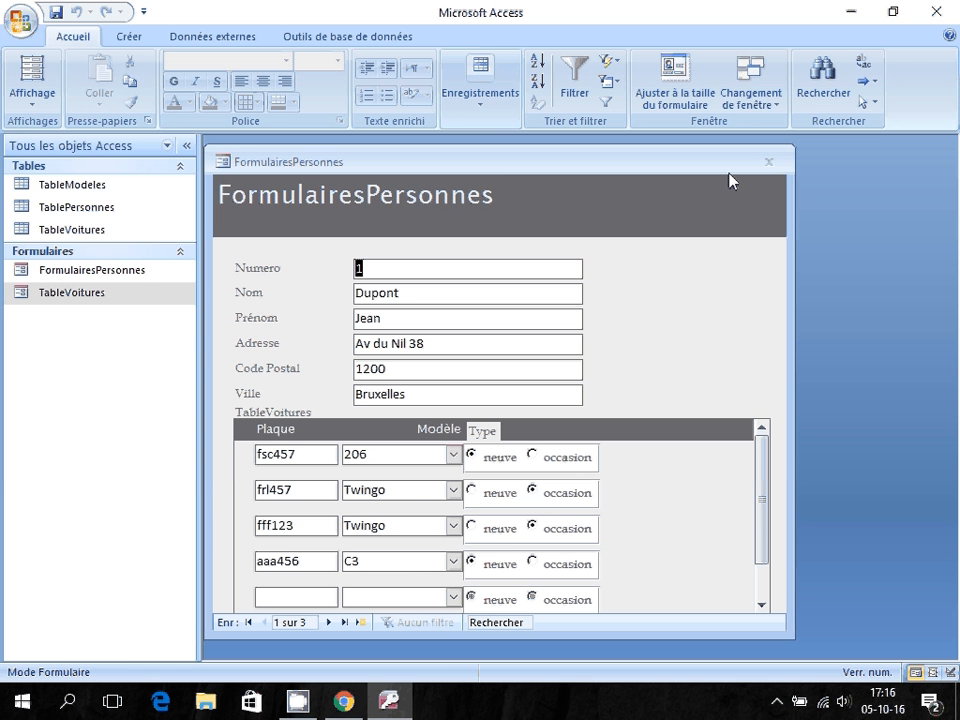
left_click(32, 97)
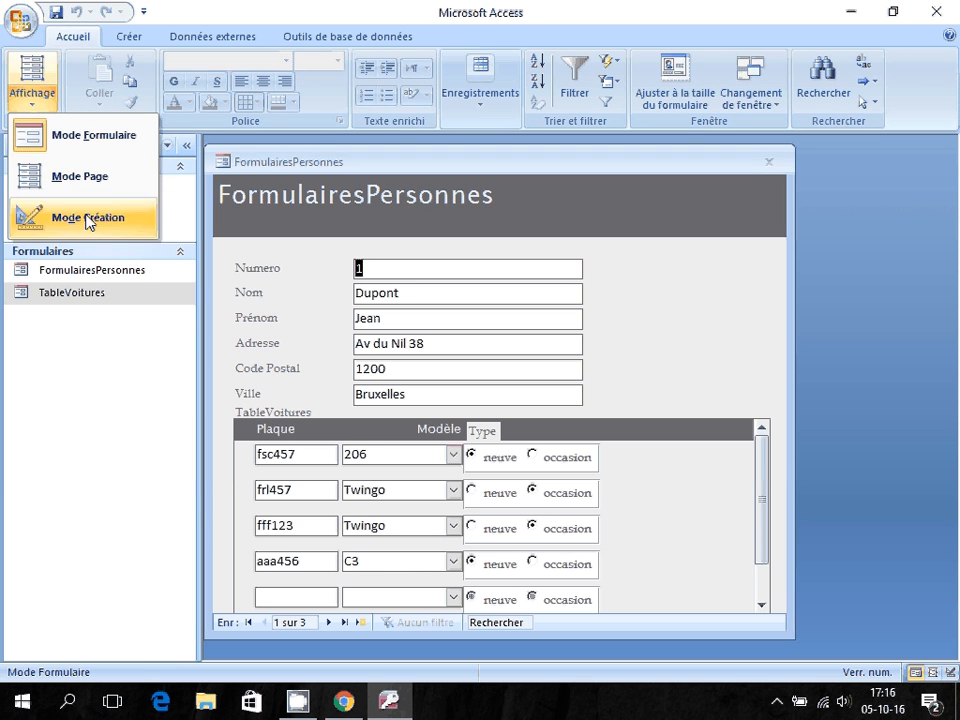
left_click(536, 195)
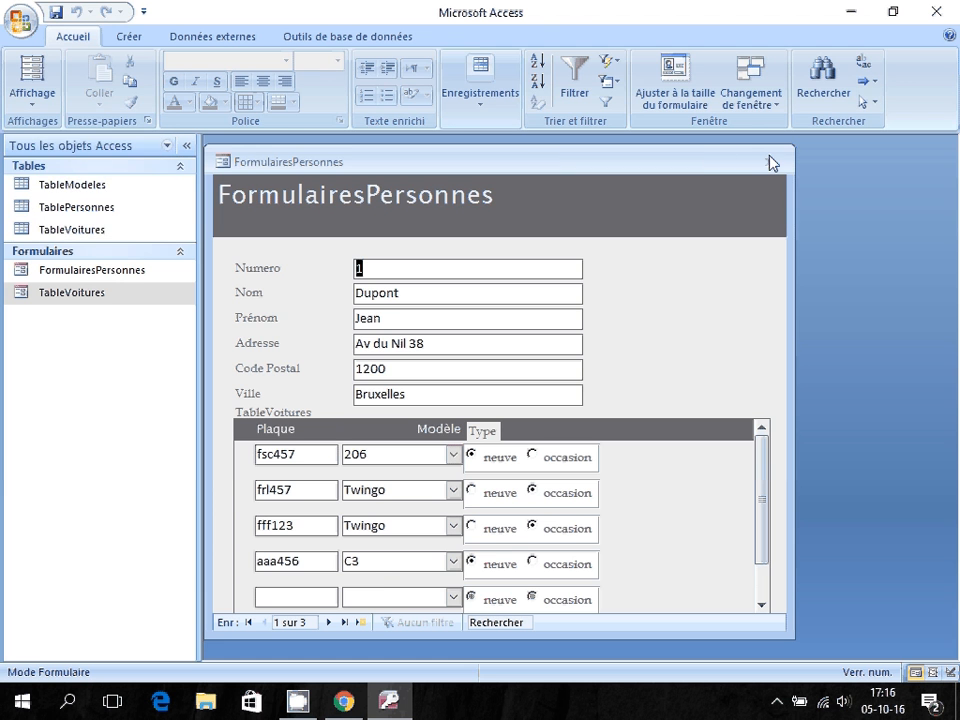
Set the main form's Bouton Fermer property to Oui in design view and close the property sheet.
left_click(26, 94)
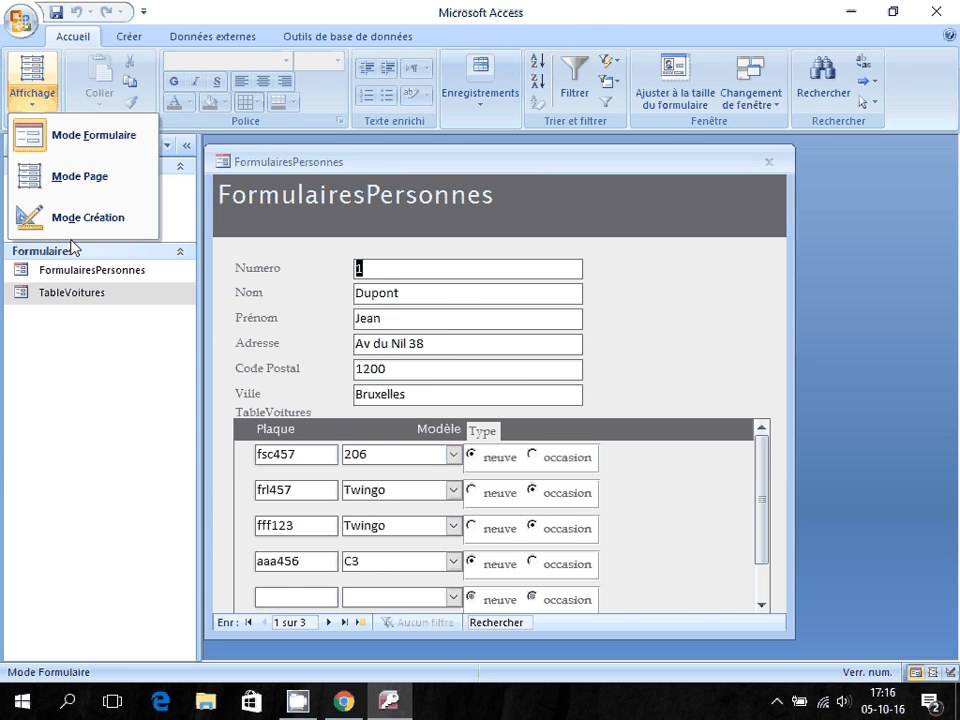
left_click(70, 222)
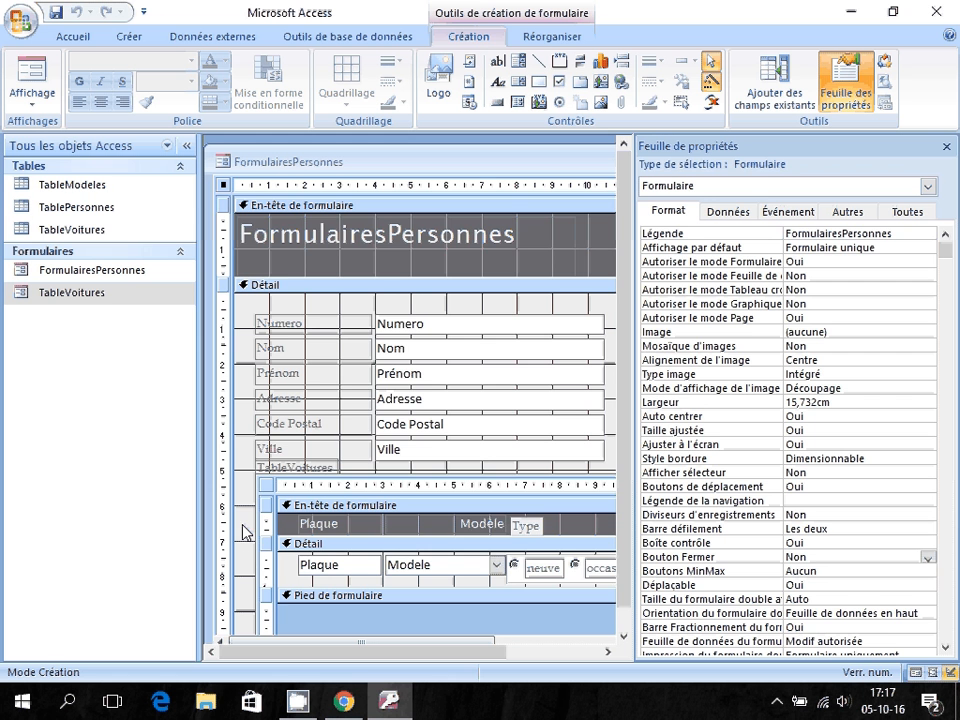
scroll(242, 532, "down", 3)
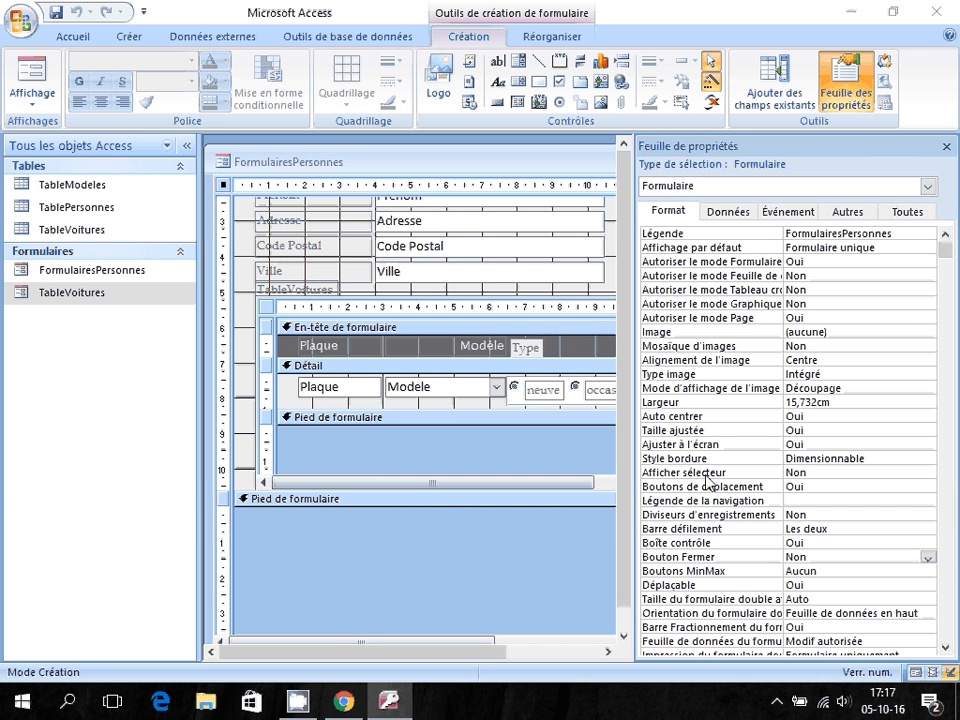
double_click(847, 556)
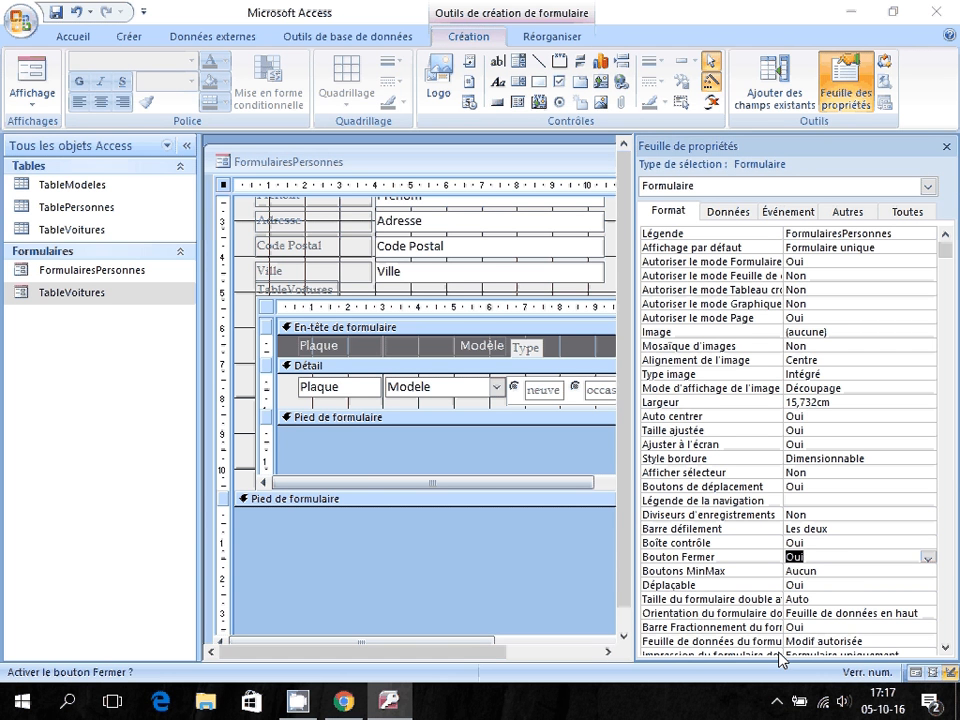
left_click(535, 555)
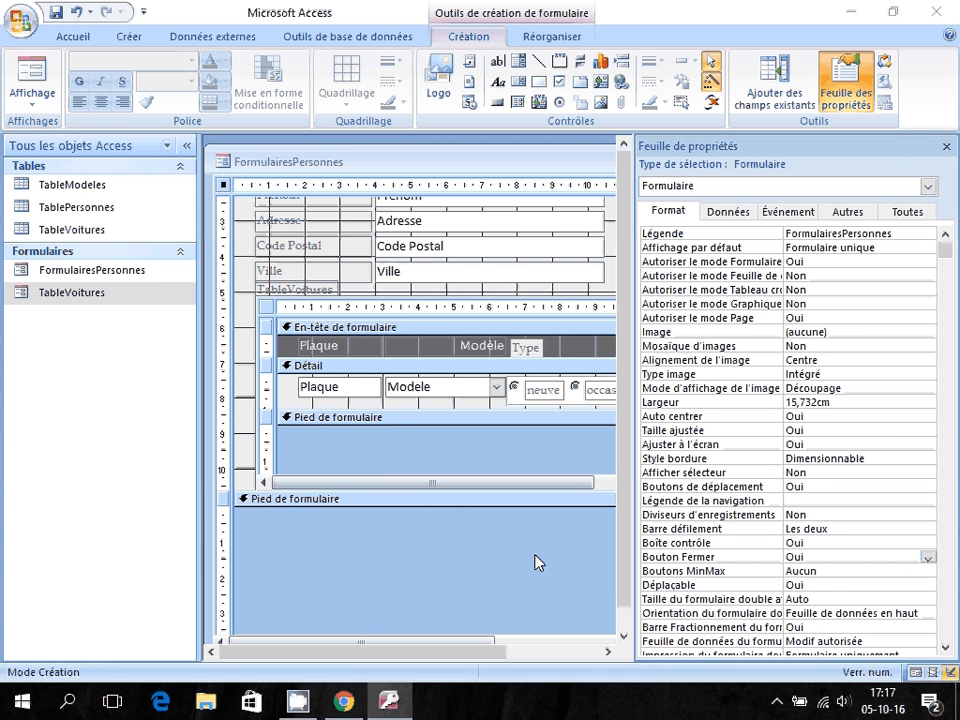
left_click(352, 245)
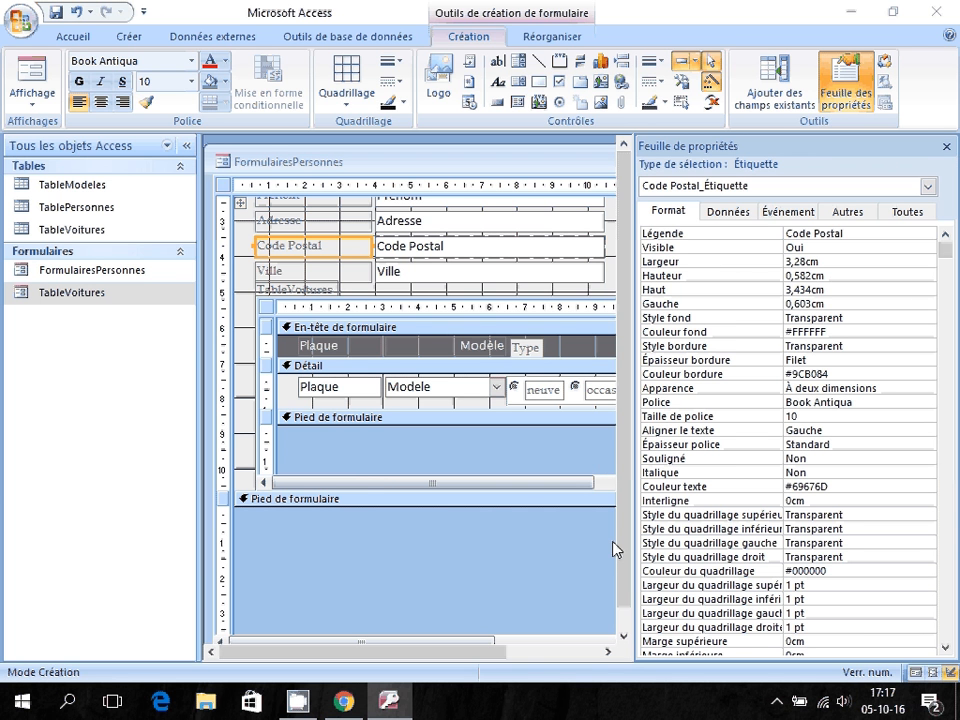
left_click(946, 147)
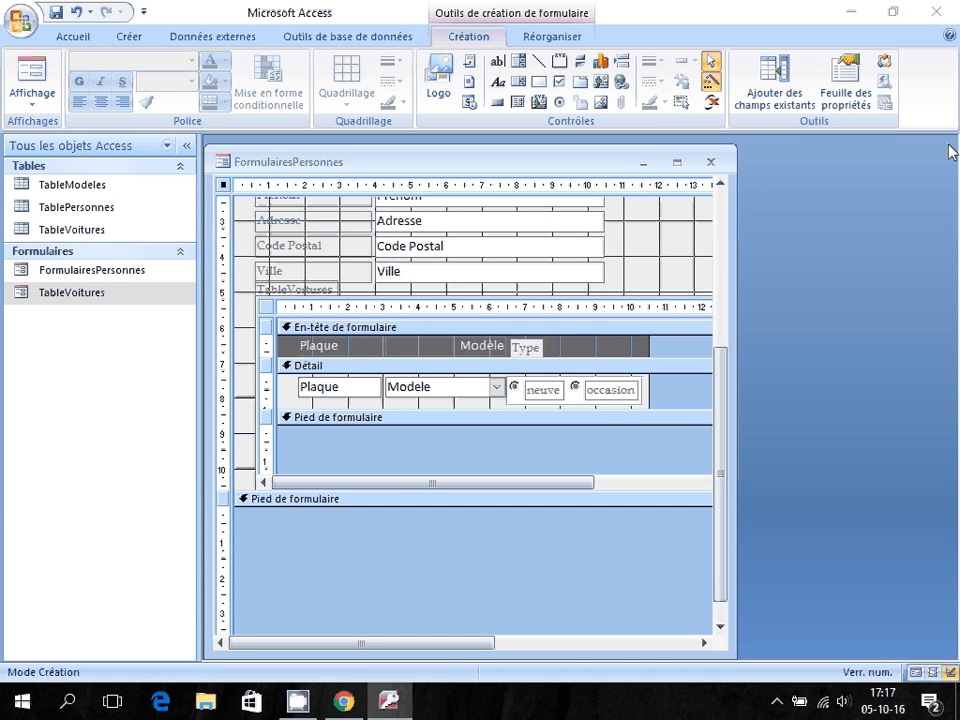